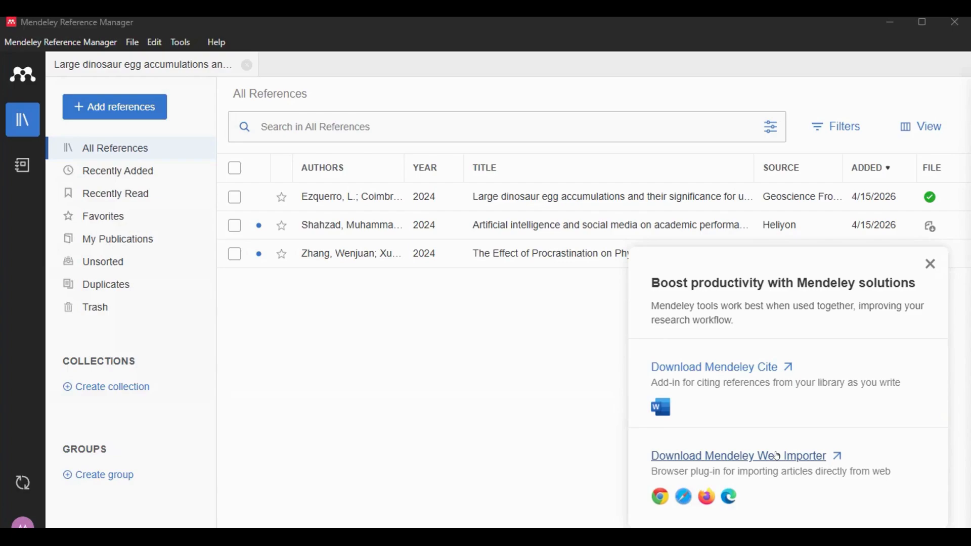
- Follow the Mendeley Web Importer download link and download Mendeley Reference Manager for Windows from the Mendeley website
click(778, 456)
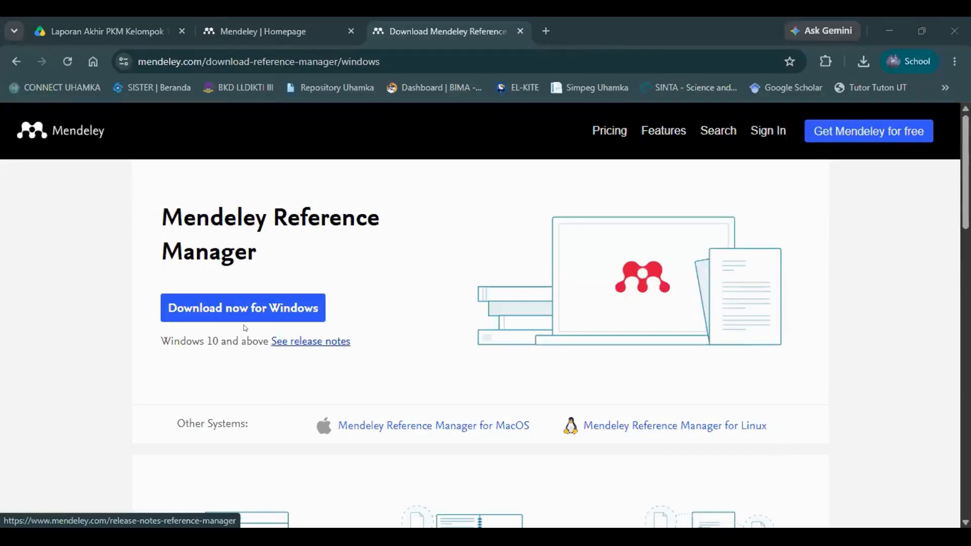
click(221, 310)
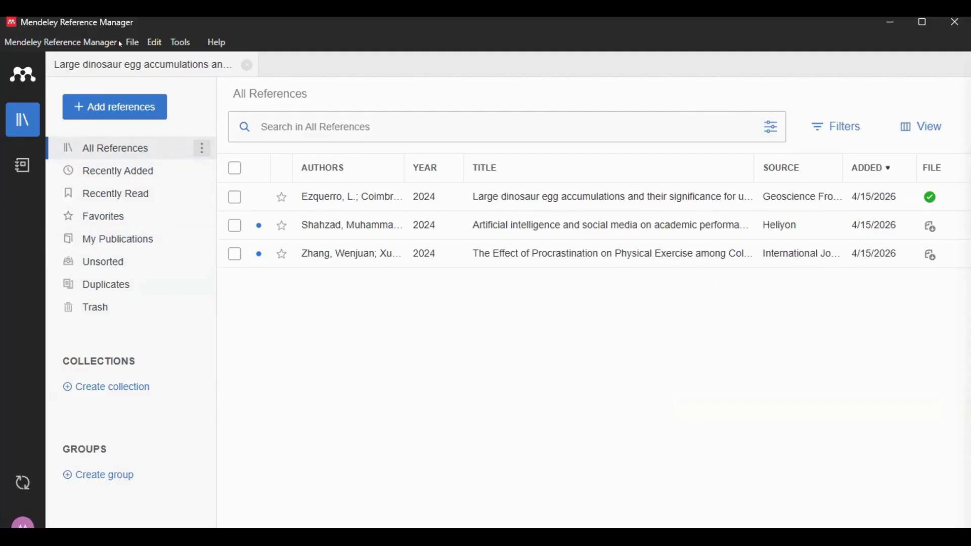
click(921, 23)
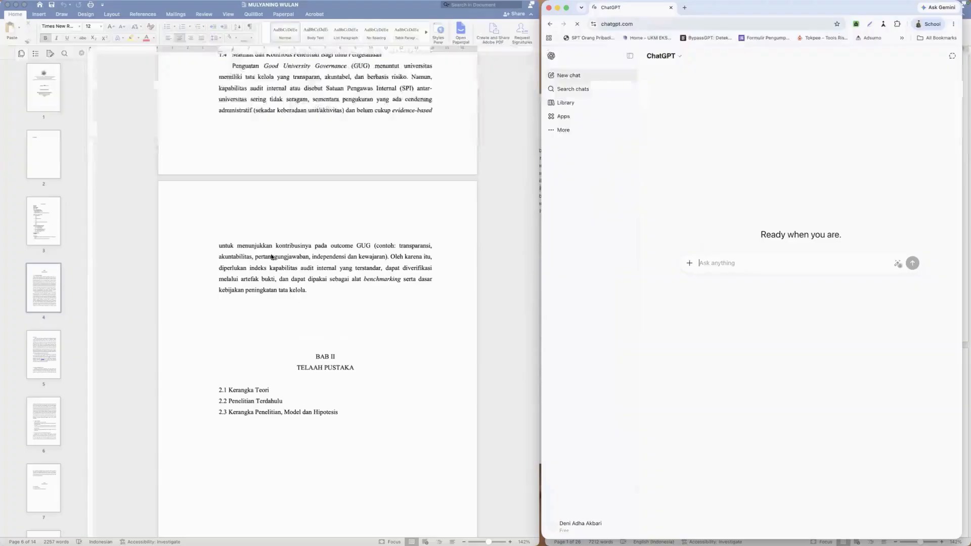
- Select and copy the entire DAFTAR PUSTAKA reference list, entries [1] to [40], in the Word document
scroll(299, 212, up, 10)
scroll(329, 202, up, 2)
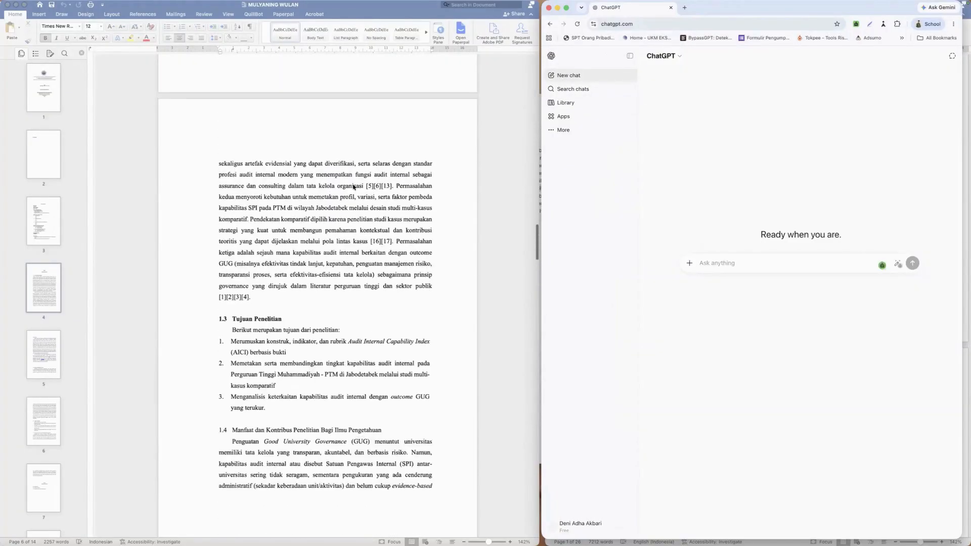
scroll(240, 282, down, 8)
scroll(241, 284, down, 20)
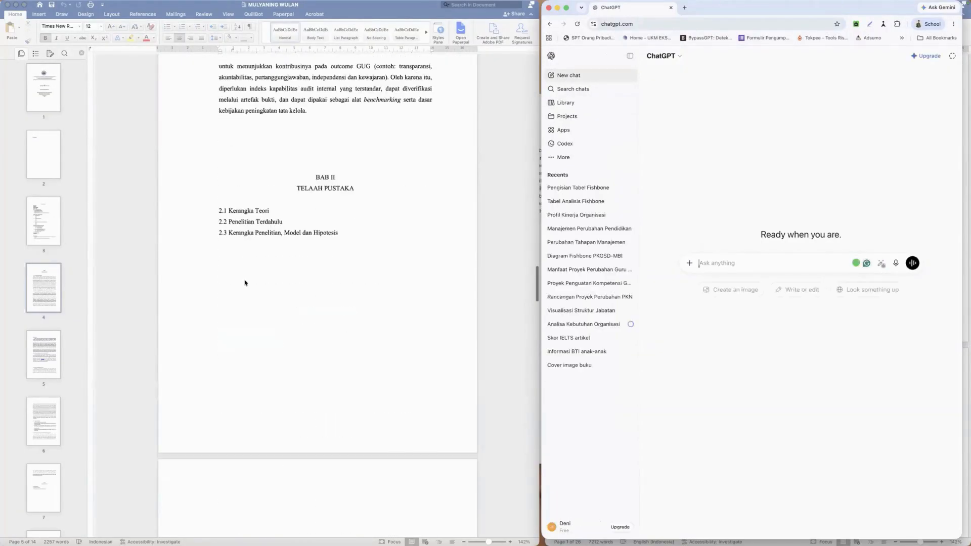
scroll(254, 290, down, 5)
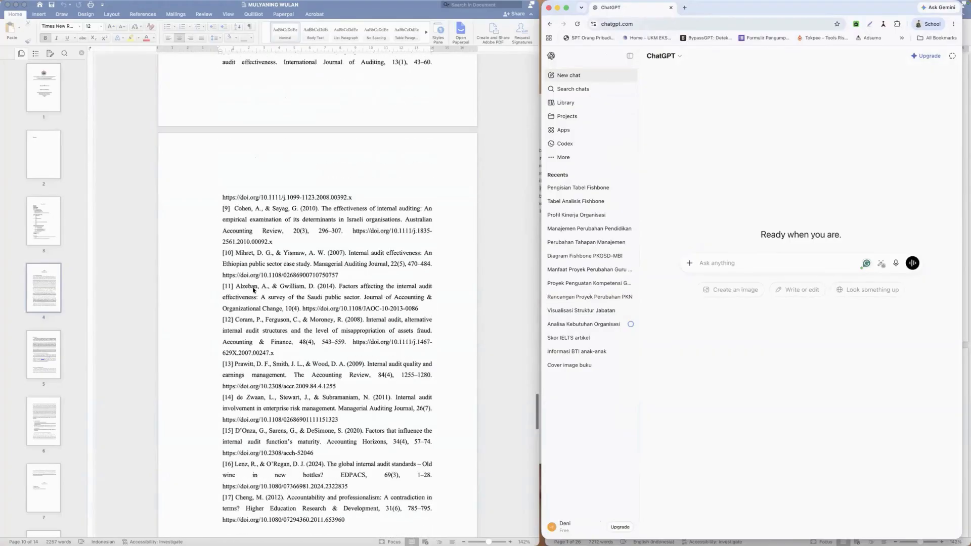
scroll(248, 253, up, 8)
scroll(242, 187, down, 1)
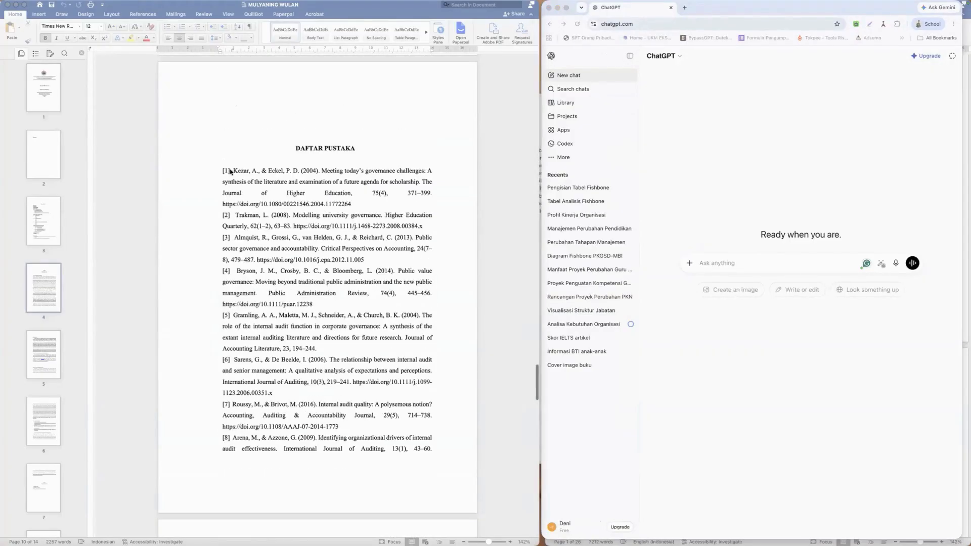
click(226, 169)
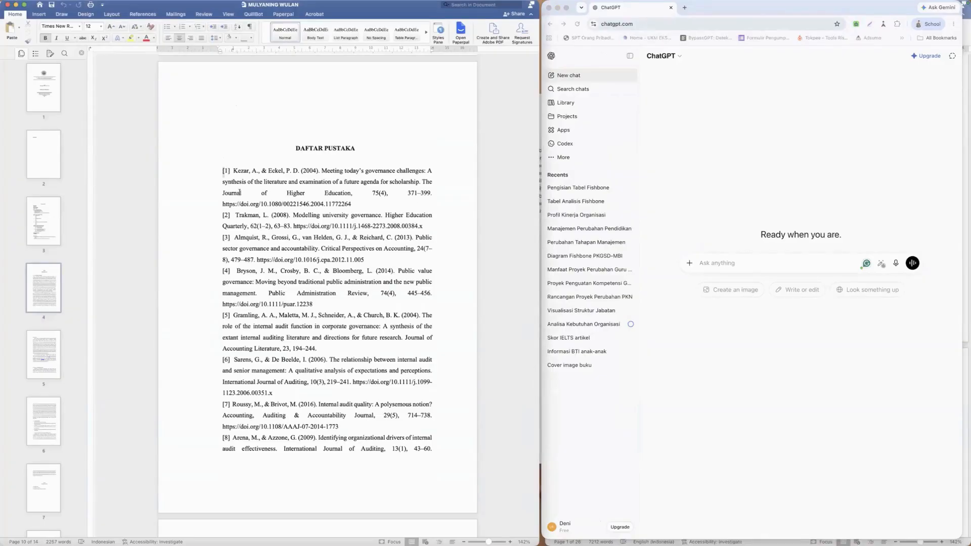
drag(223, 170, 268, 293)
key(super+c)
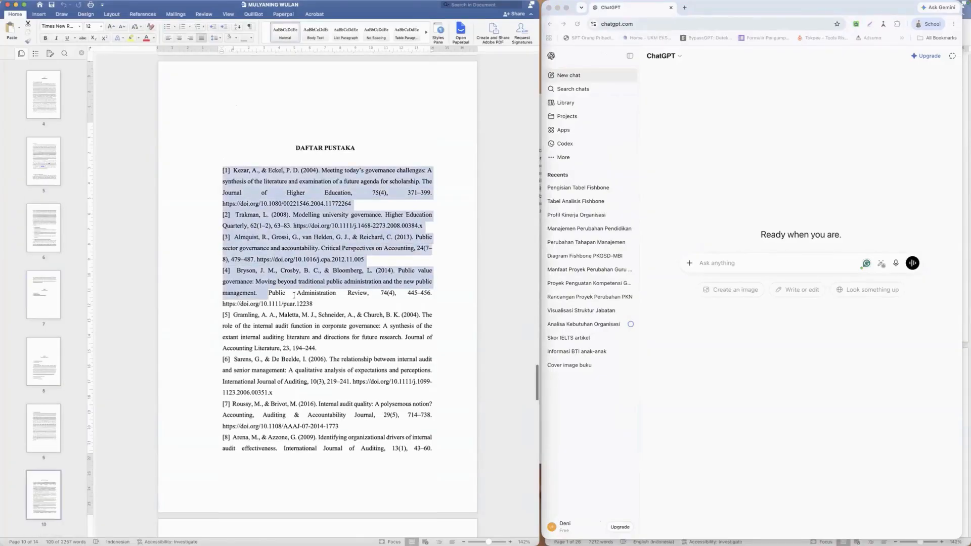
scroll(292, 296, down, 8)
scroll(294, 295, down, 20)
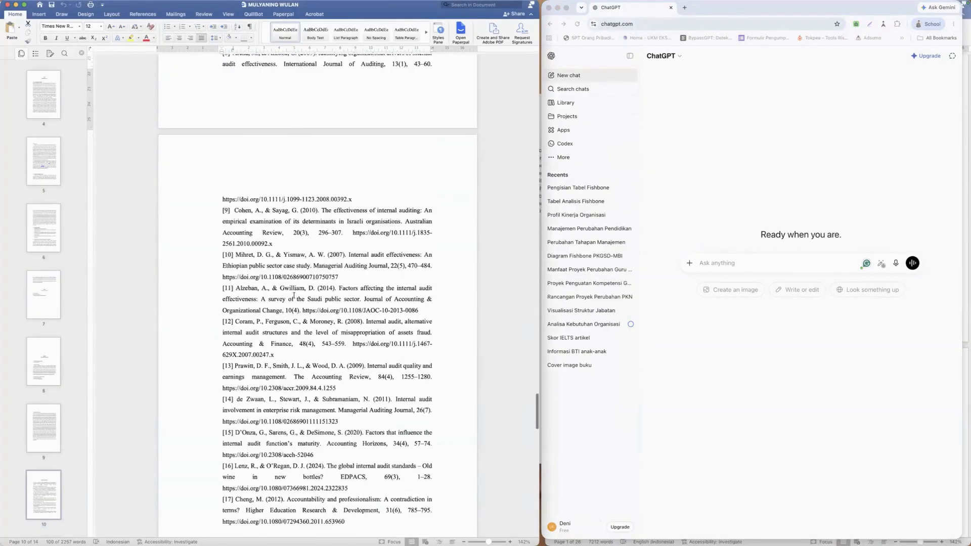
scroll(293, 295, down, 20)
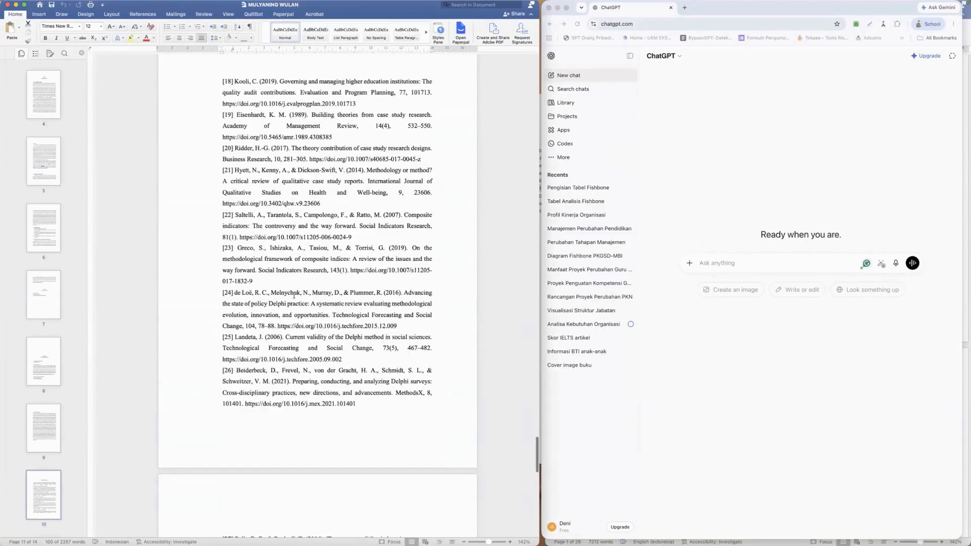
scroll(339, 379, down, 18)
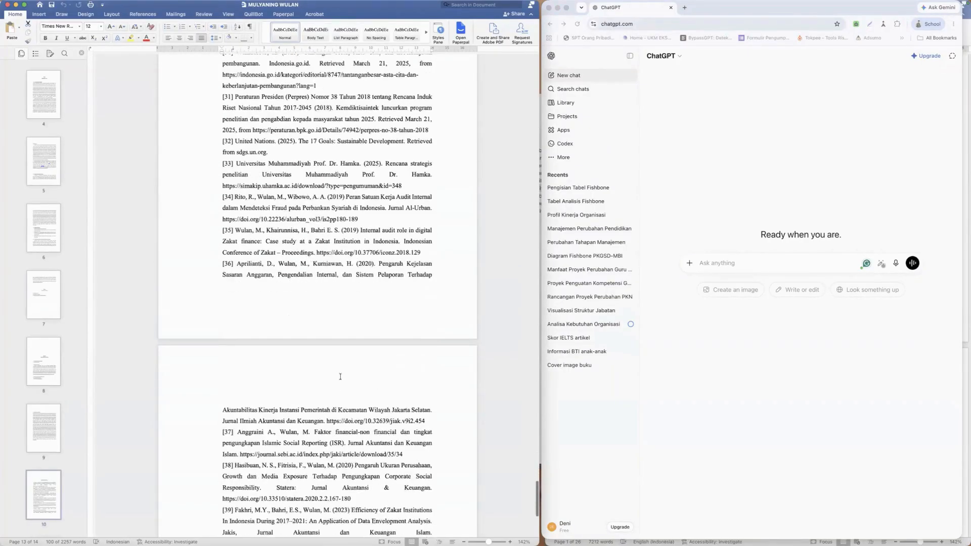
shift+click(355, 309)
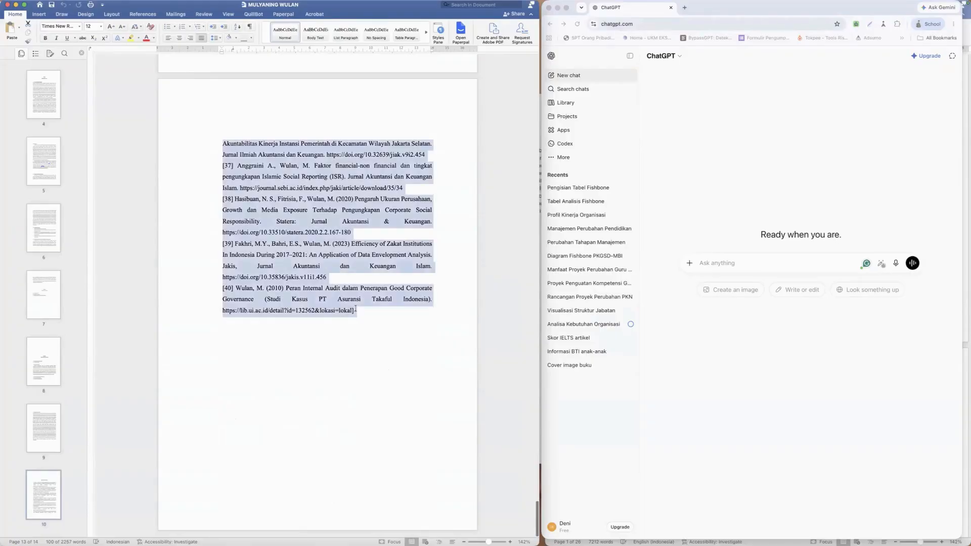
- In ChatGPT, write the prompt "Mohon buatkan referensi berikut agar siap di upload ke dalam mendeley:" and start a new line below it
click(723, 244)
text(Mo)
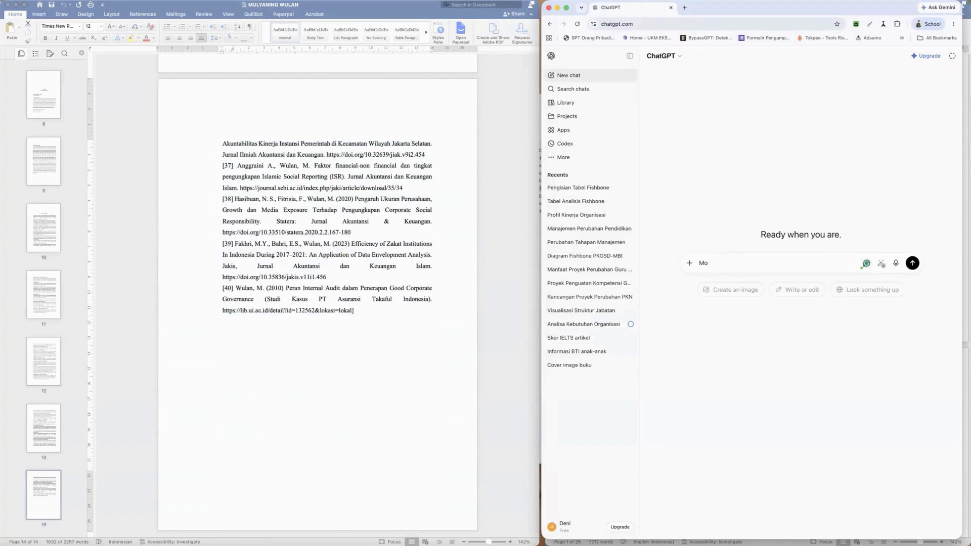
text(hon buatkab)
key(BackSpace)
text(n referensi berikut agar )
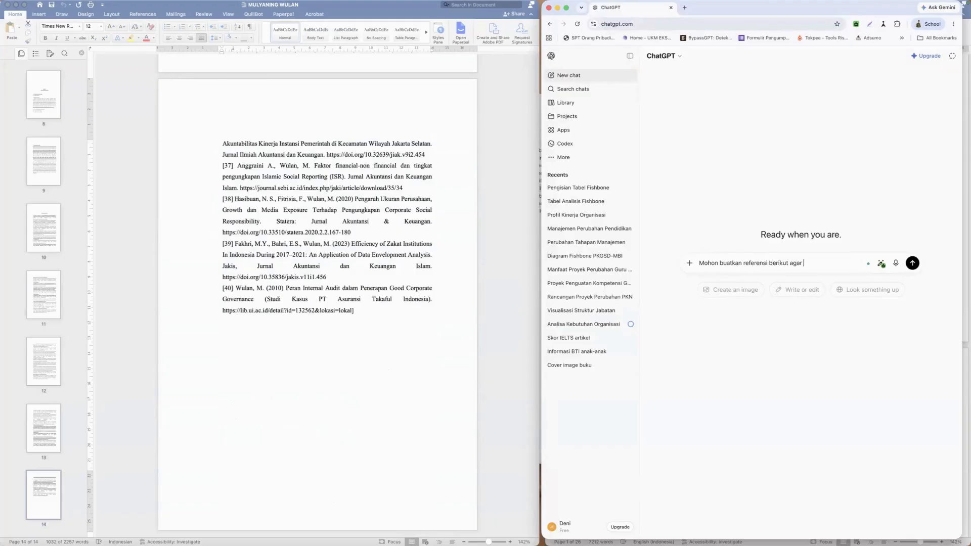
text(siap di upload ke dalam men)
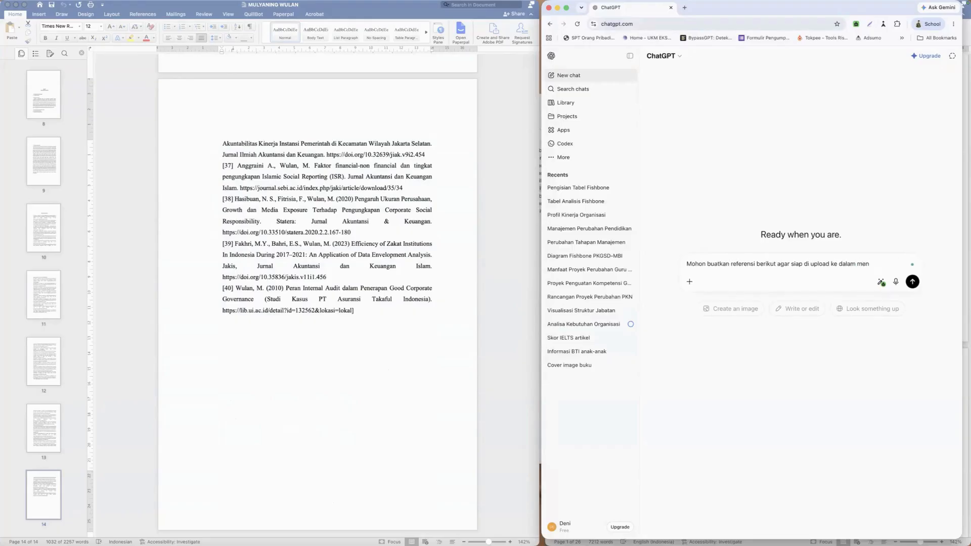
text(ecx)
text(de)
text(ley)
text(:)
key(shift+Return)
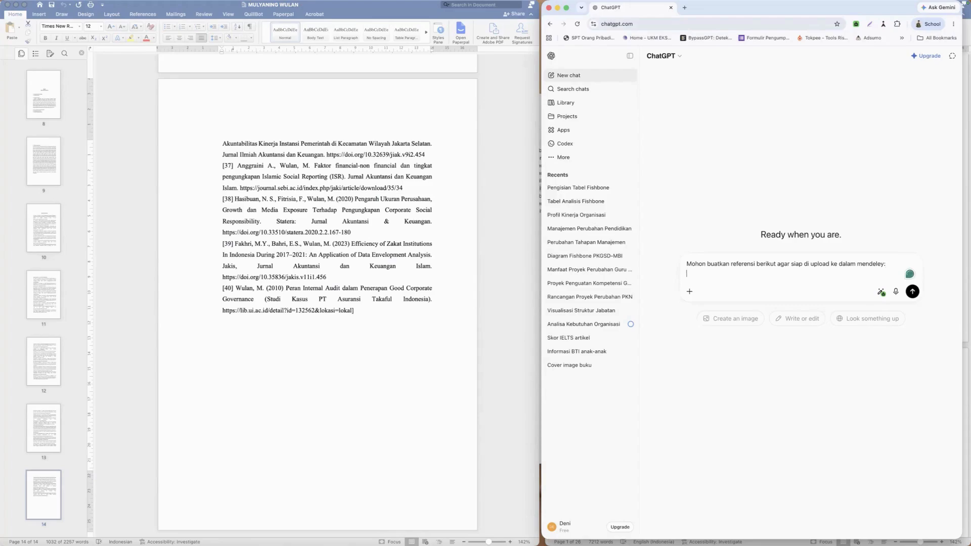
- Send the prompt with the copied reference list pasted beneath it and download the generated Referensi_Mendeley.bib file
key(super+v)
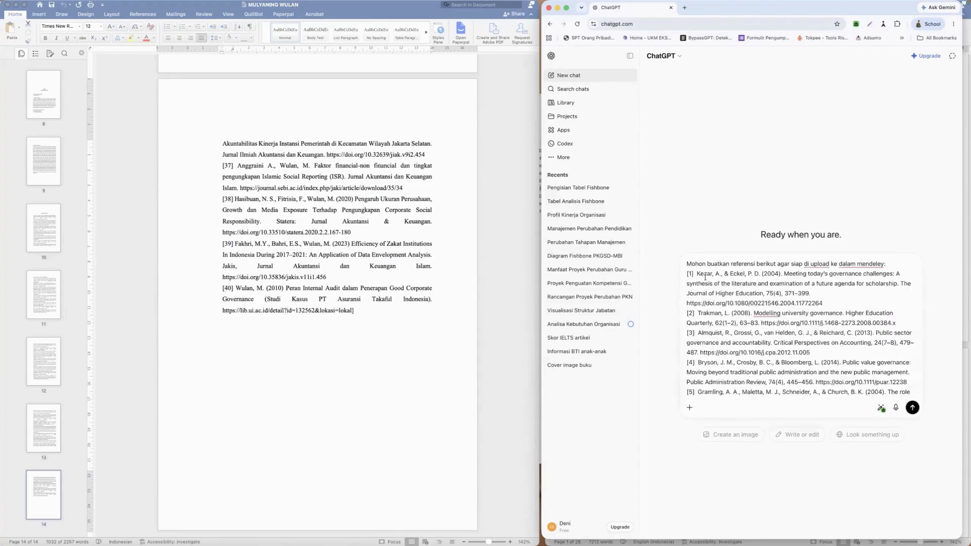
click(912, 408)
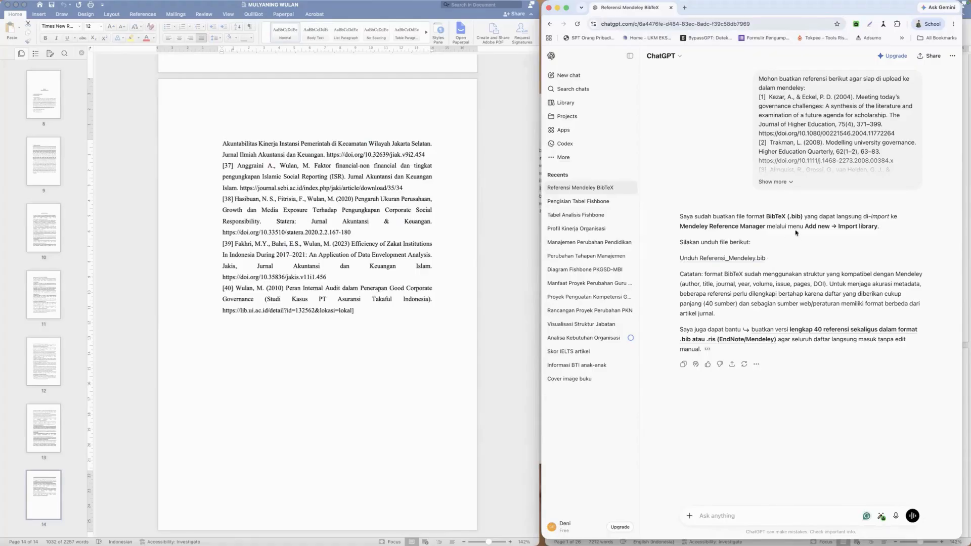
click(741, 257)
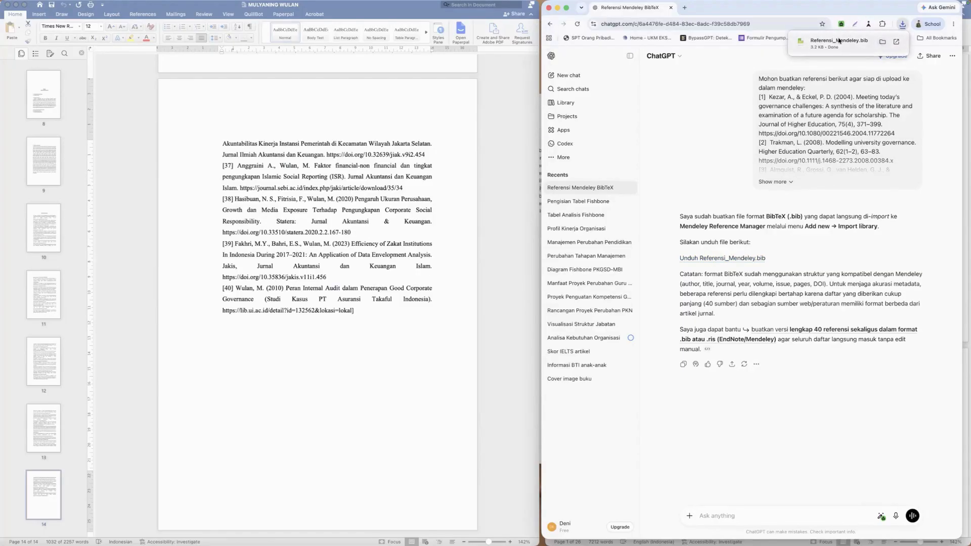
- Switch to Mendeley Reference Manager and sign in by entering the account password
mouse_move(510, 536)
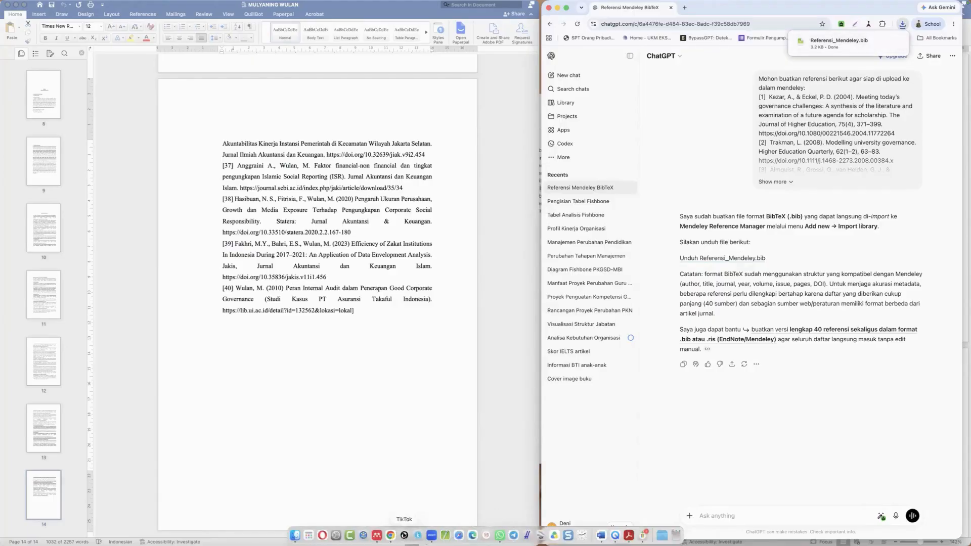
click(378, 535)
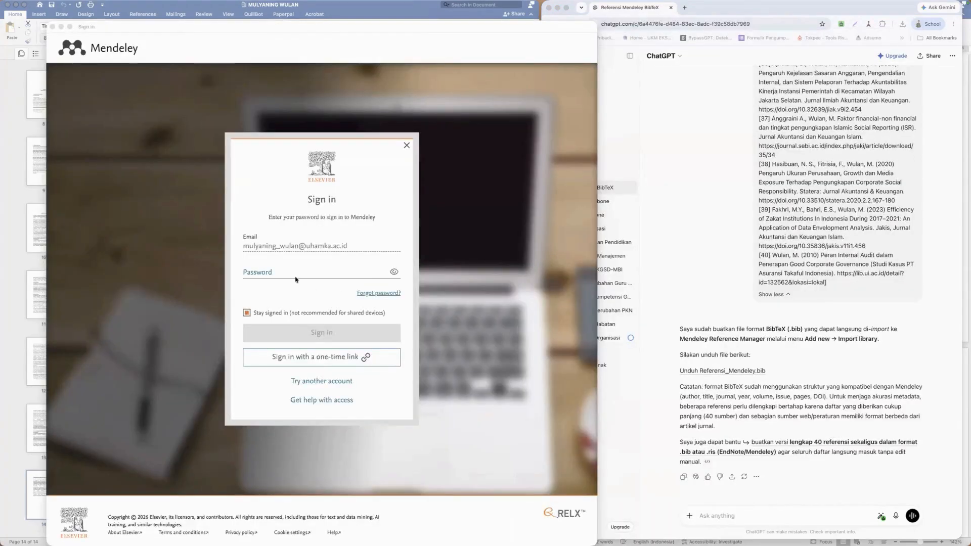
click(293, 272)
text(••••••••)
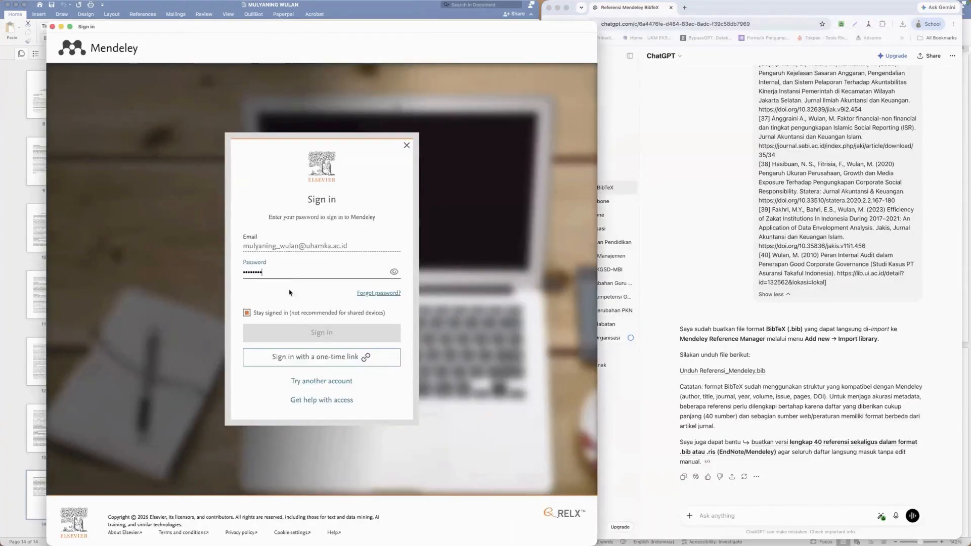
click(328, 338)
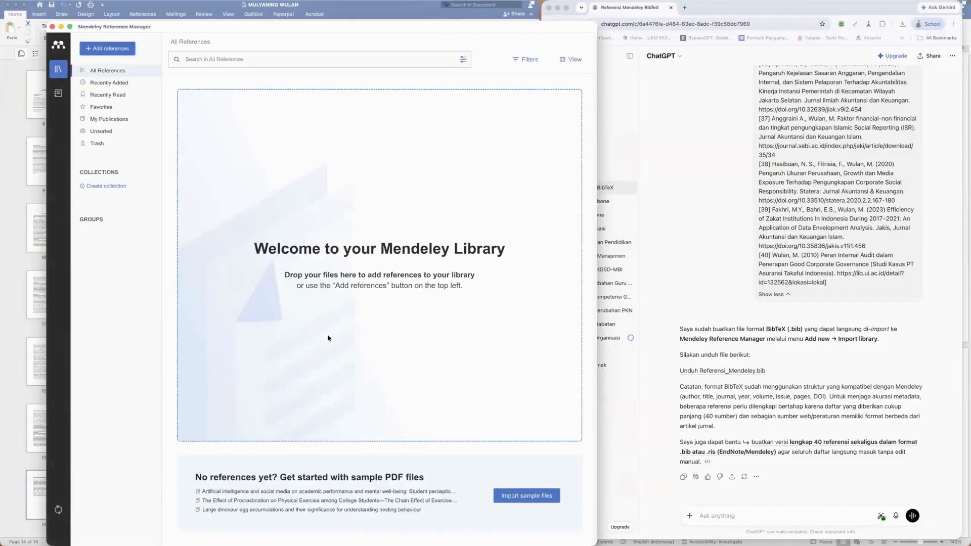
- Import Referensi_Mendeley.bib from the Downloads folder into the Mendeley library as a BibTeX library
click(120, 50)
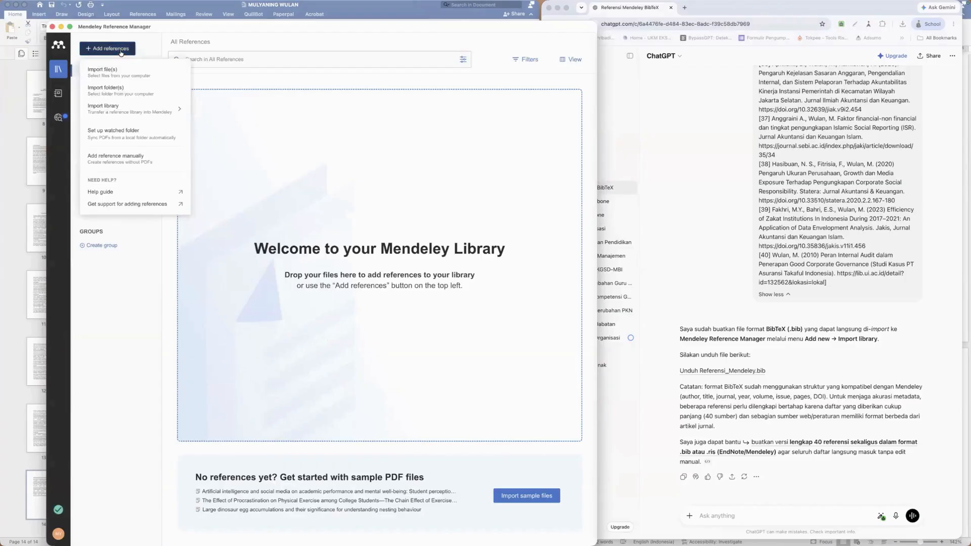
mouse_move(125, 109)
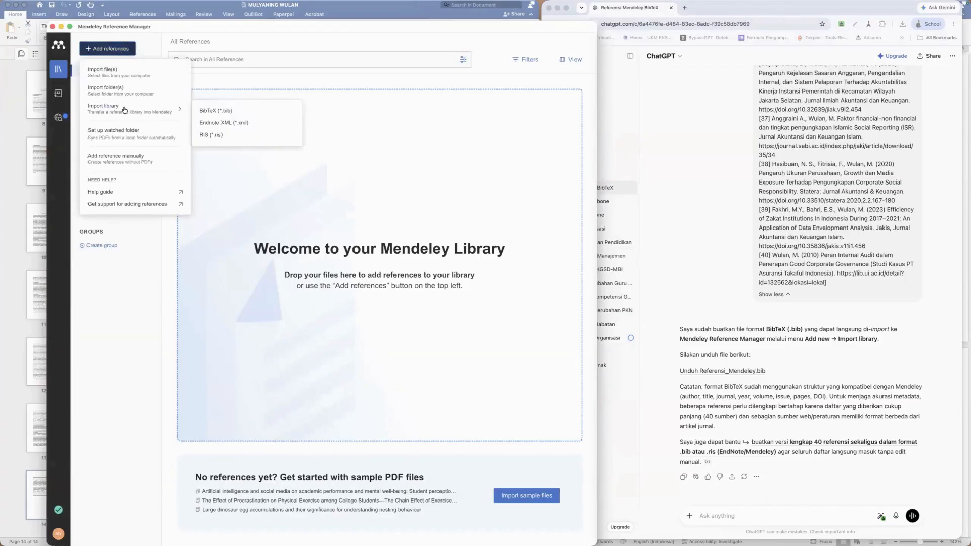
click(216, 111)
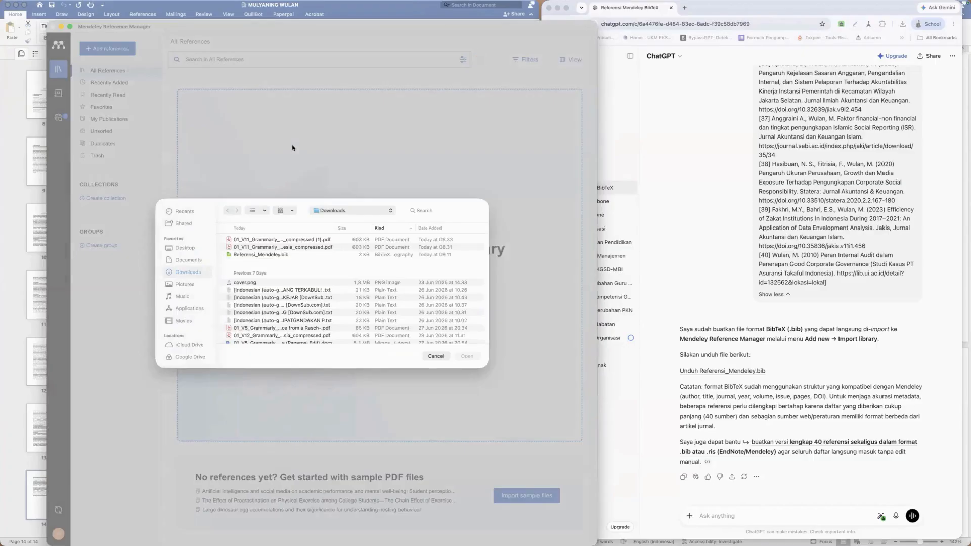
click(268, 255)
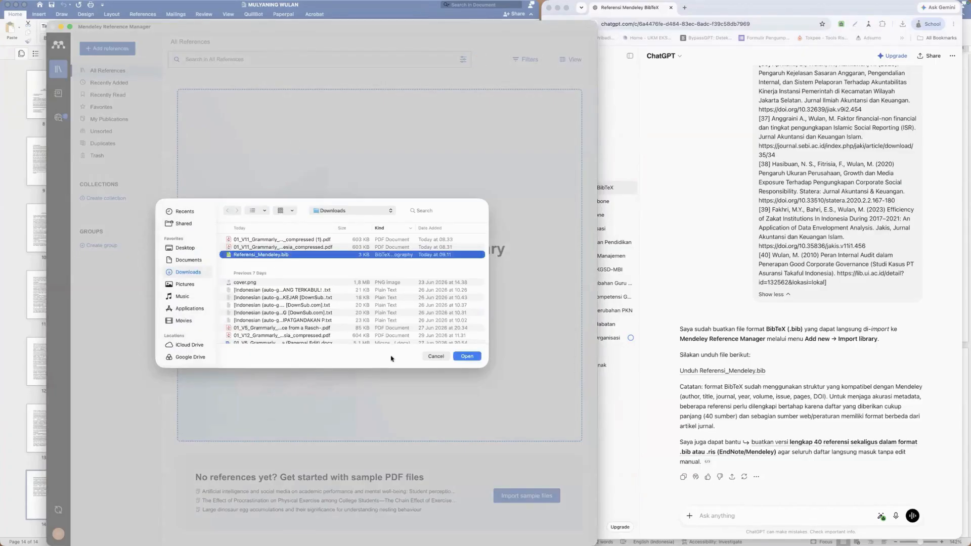
click(467, 356)
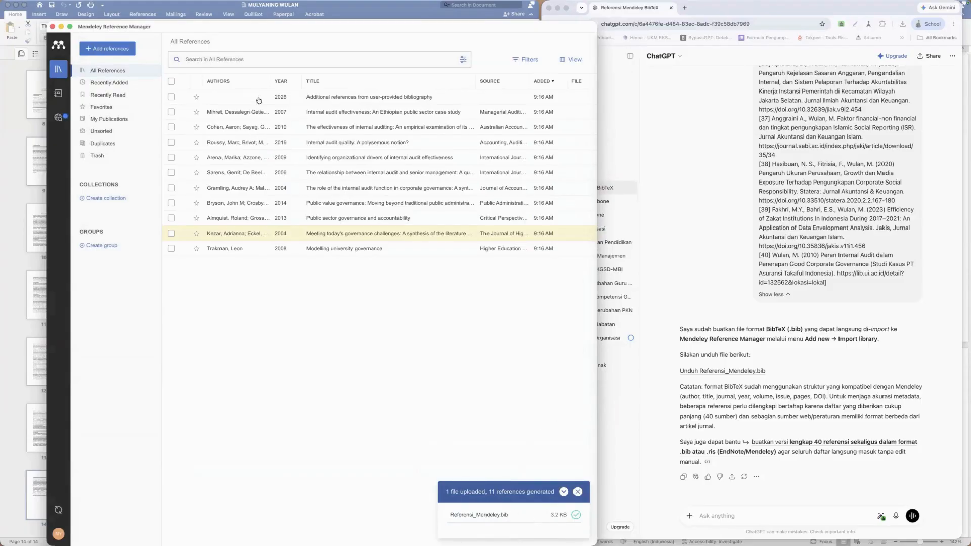
- Switch back to ChatGPT and highlight and copy the web link of reference [40] in the sent message
click(841, 276)
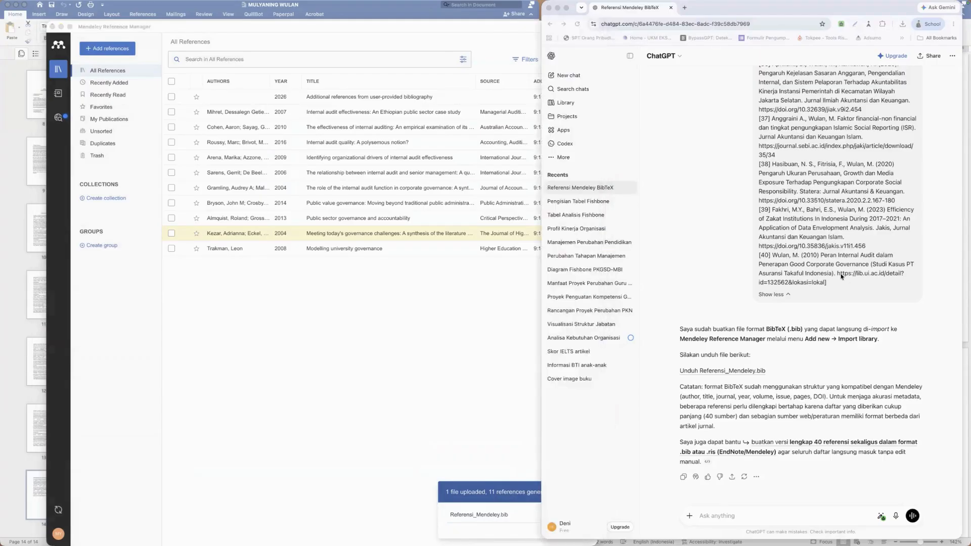
drag(838, 273, 839, 288)
key(super+c)
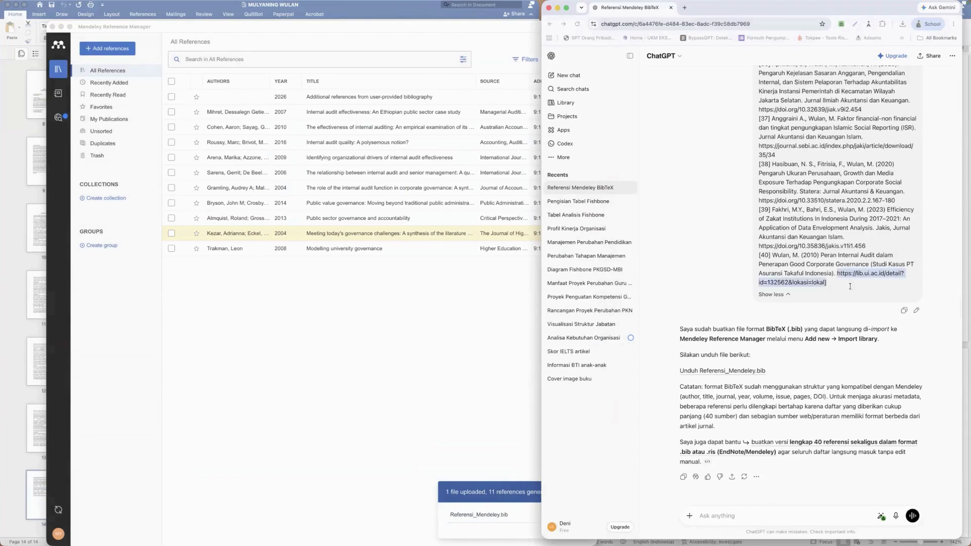
click(844, 273)
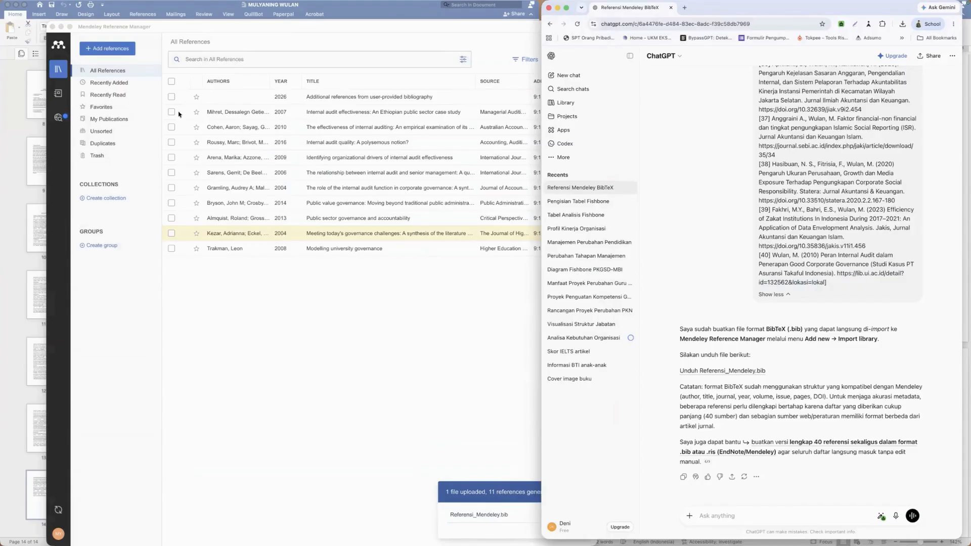
click(98, 49)
click(98, 49)
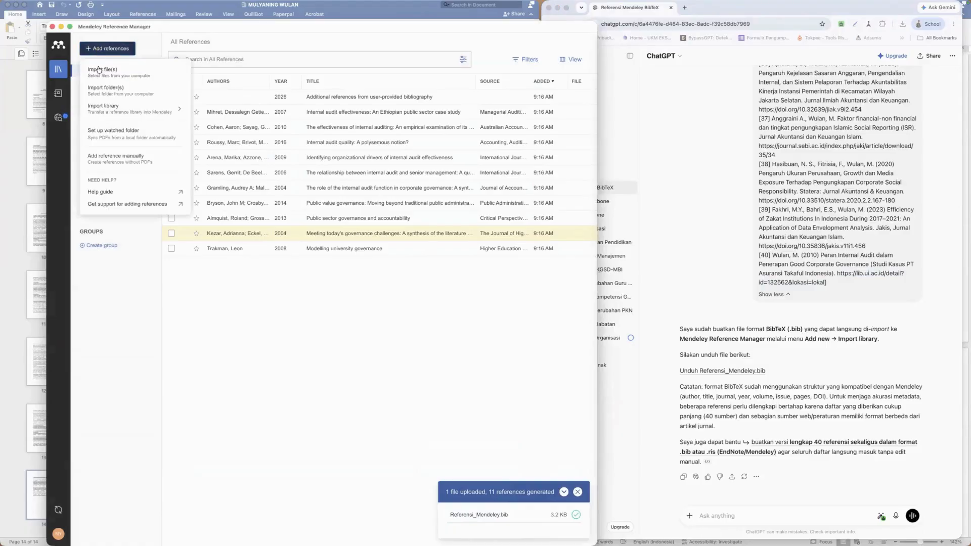
click(225, 348)
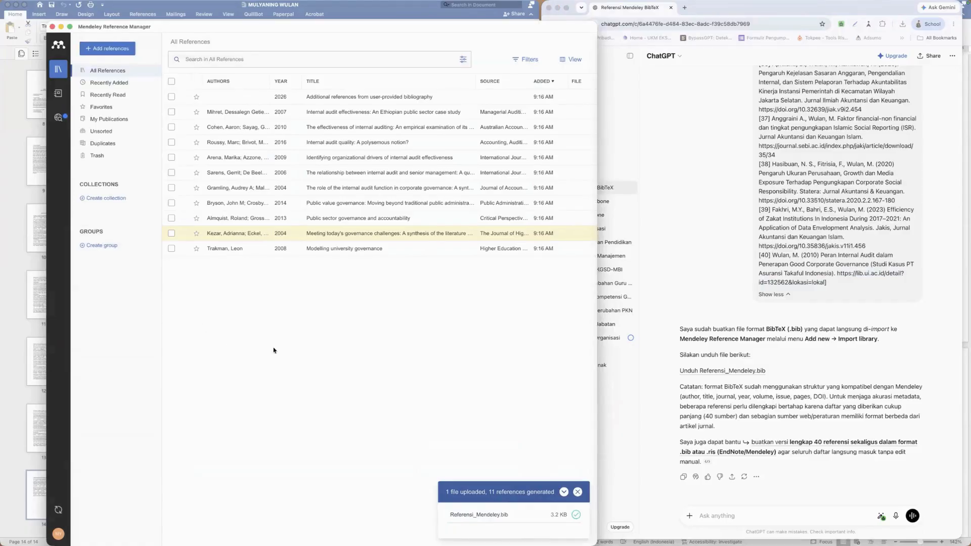
scroll(888, 190, up, 5)
scroll(834, 243, down, 5)
click(816, 269)
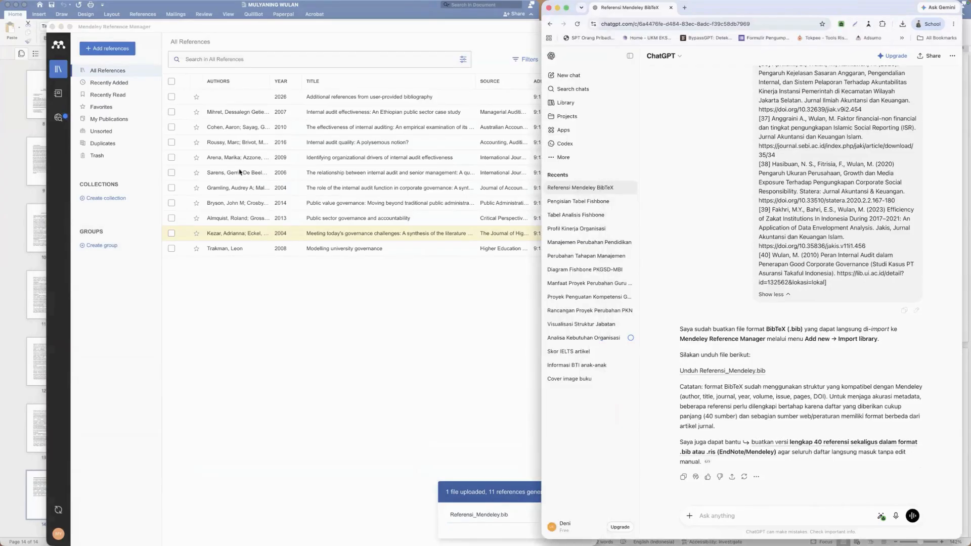
- Start a manual reference entry in Mendeley Reference Manager and set its reference type to Thesis
click(115, 47)
click(115, 47)
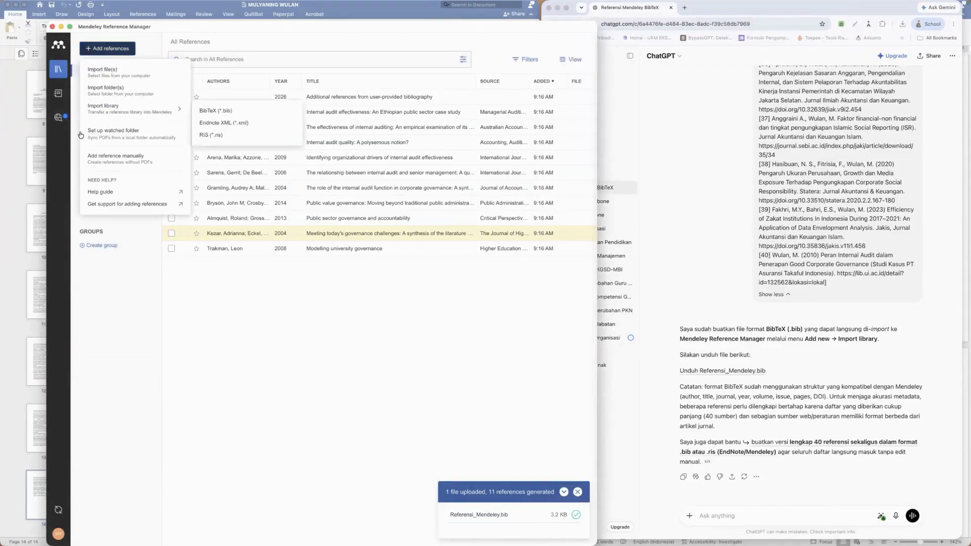
click(102, 157)
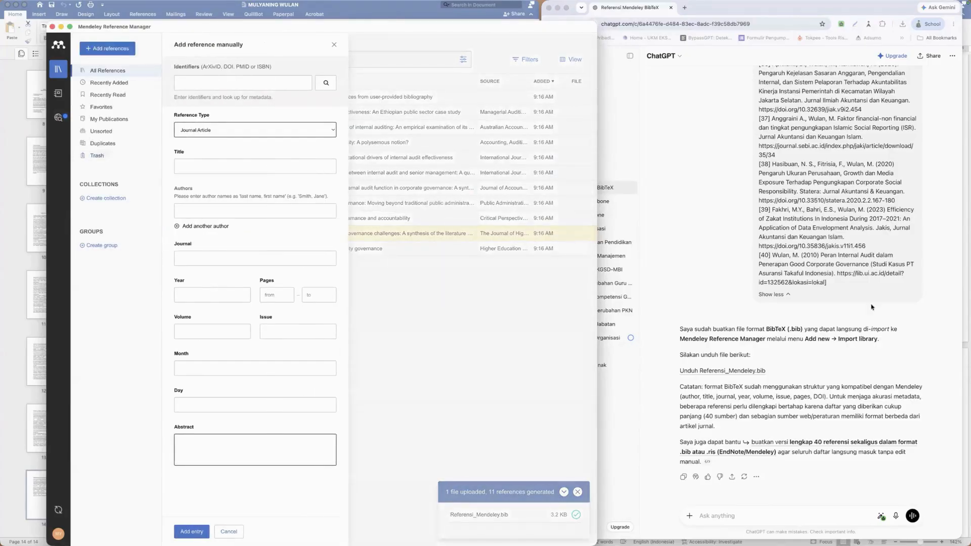
click(880, 282)
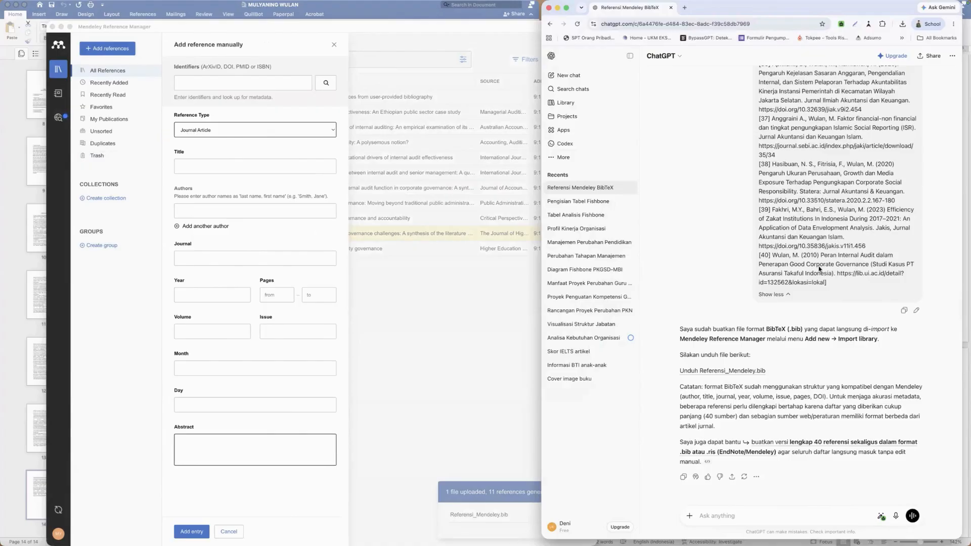
click(255, 132)
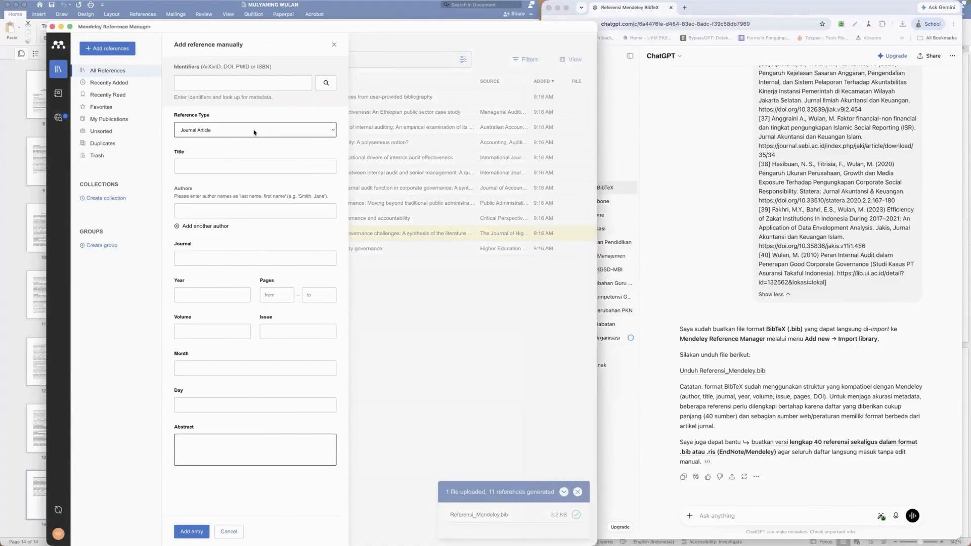
click(254, 132)
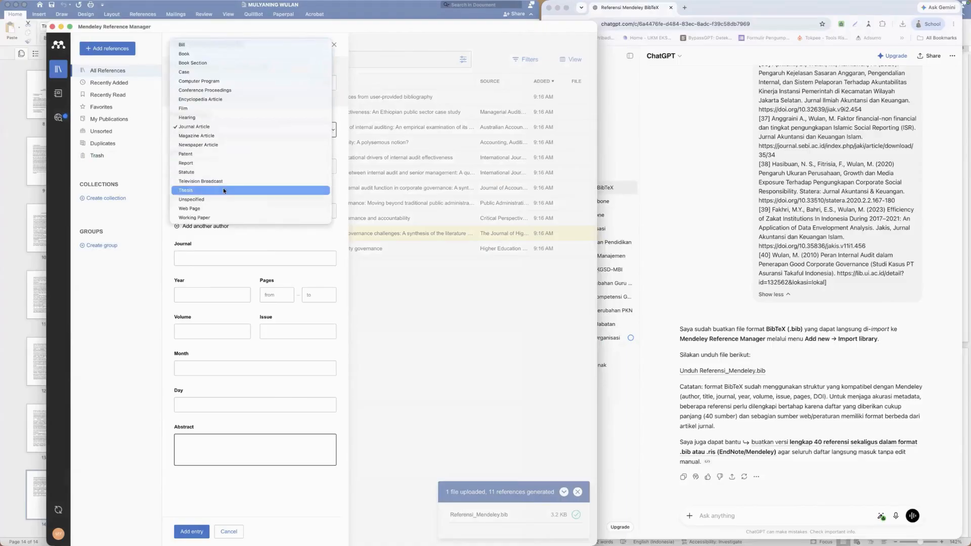
key(Escape)
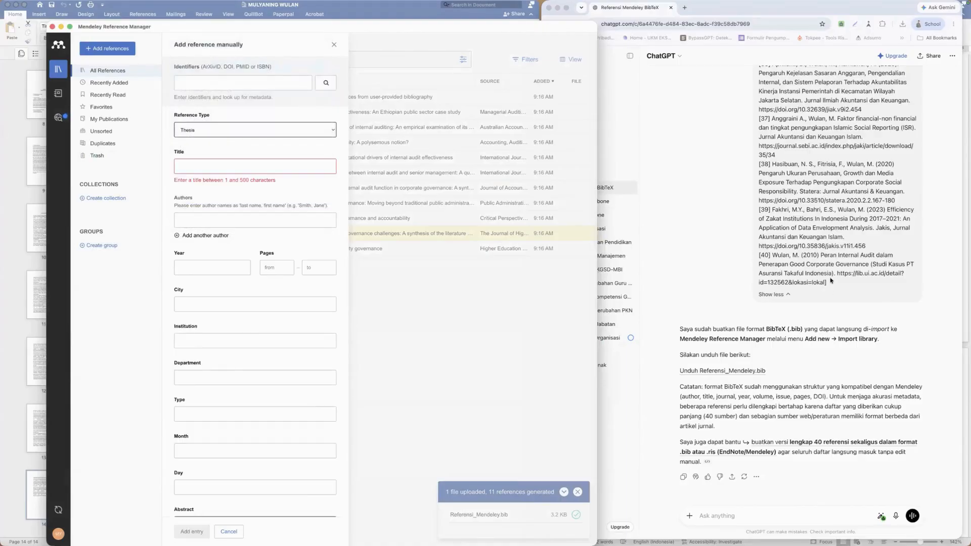
- Copy the web link of reference [40] from ChatGPT and try to look it up as the new entry's identifier in Mendeley
click(831, 281)
drag(837, 273, 823, 282)
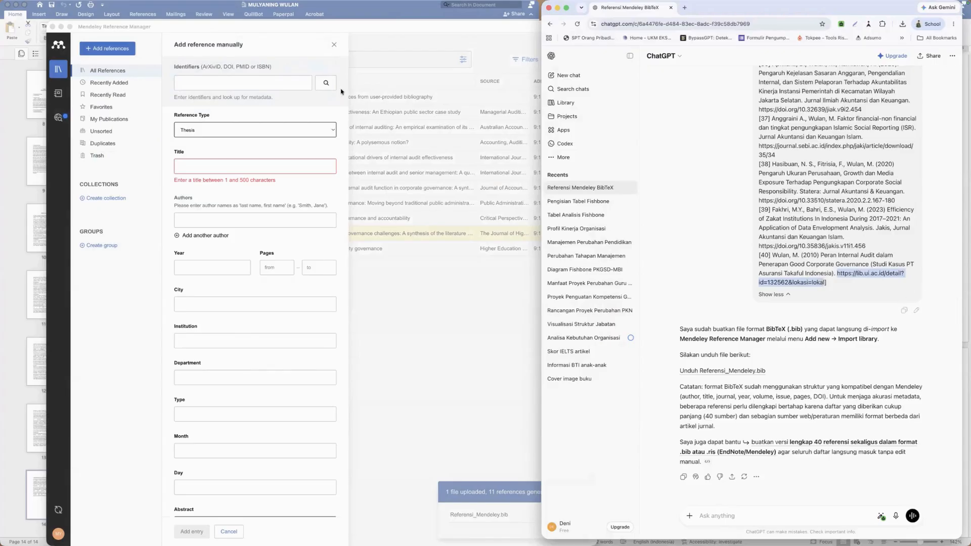
click(229, 83)
key(super+v)
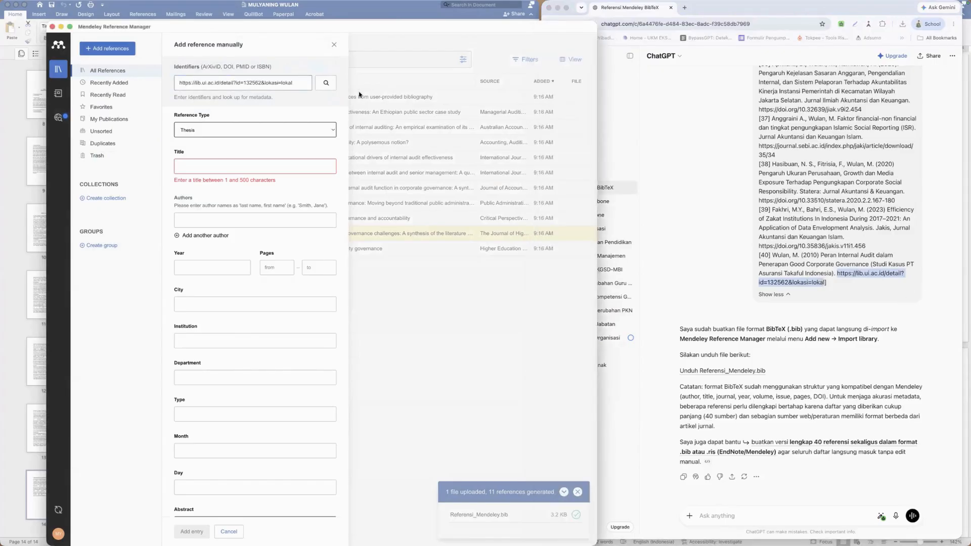
click(326, 84)
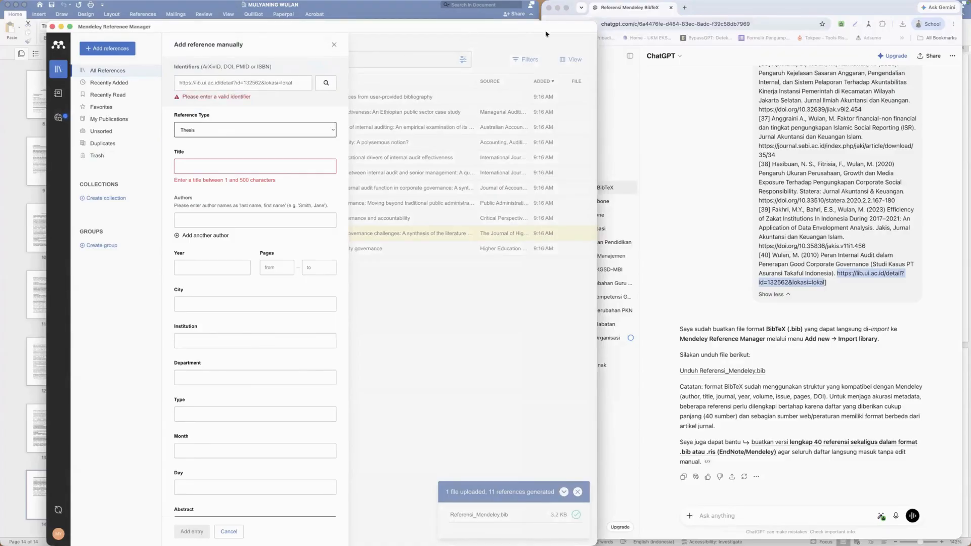
- Switch to the browser and open the copied lib.ui.ac.id link of reference [40] in a new tab
click(685, 8)
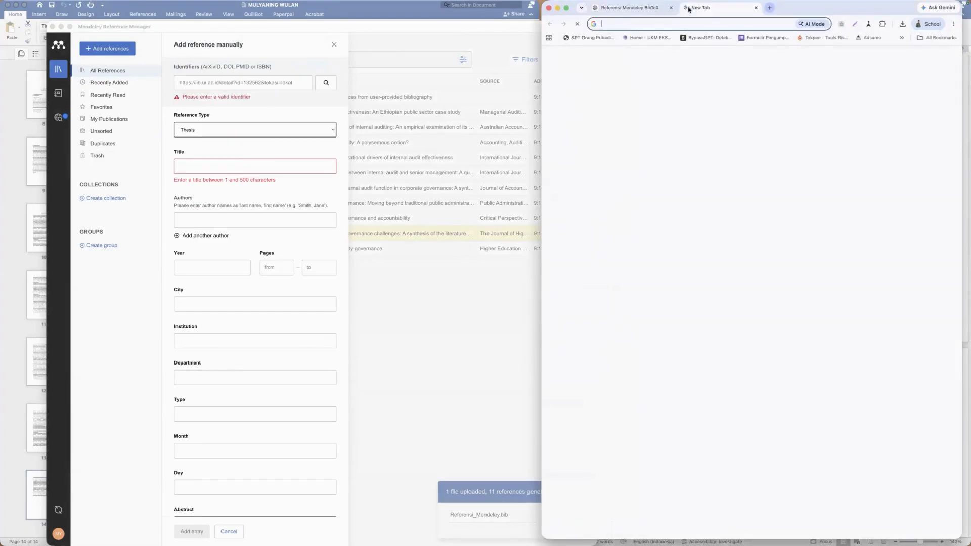
key(super+v)
key(Return)
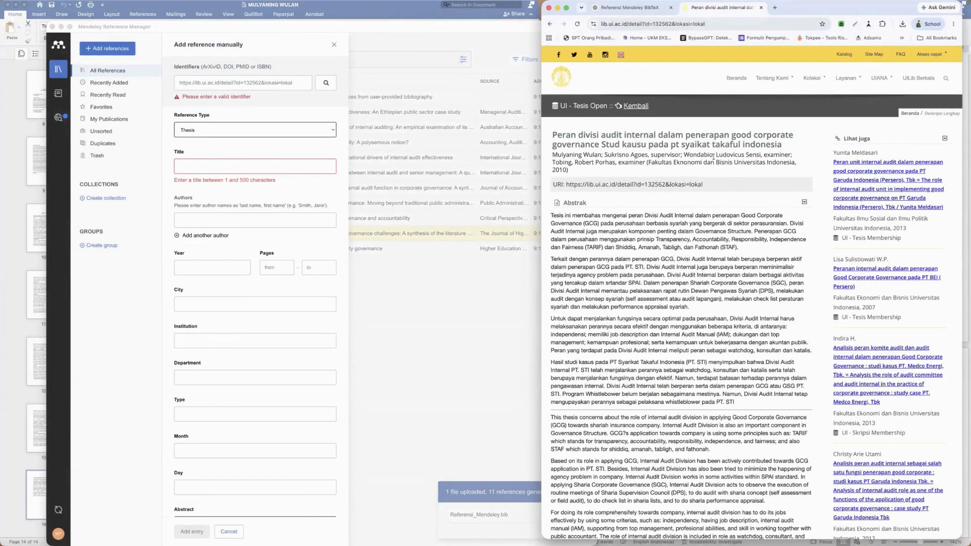
- Copy the thesis title "Peran divisi audit internal dalam penerapan good corporate governance…" from the library page into the Mendeley entry's title
drag(783, 145, 552, 134)
key(super+c)
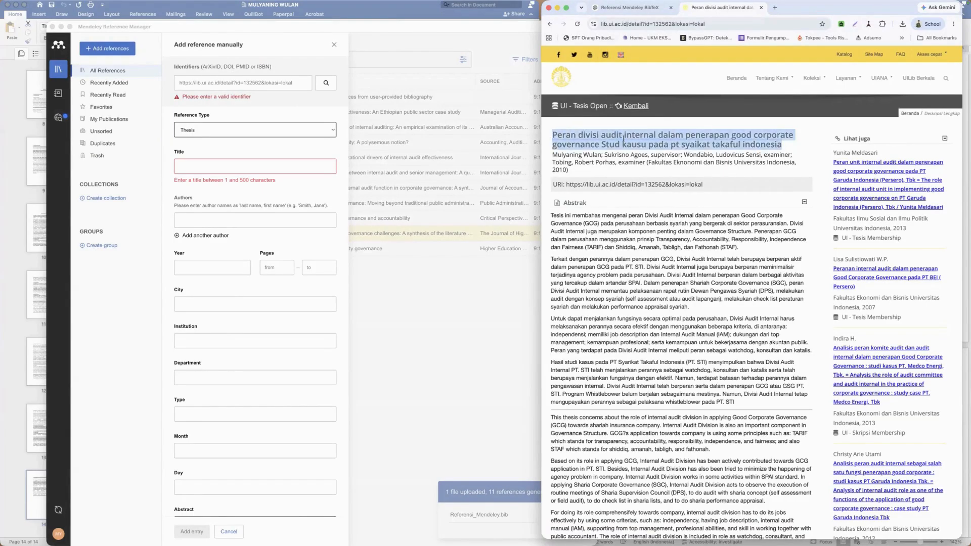
click(198, 166)
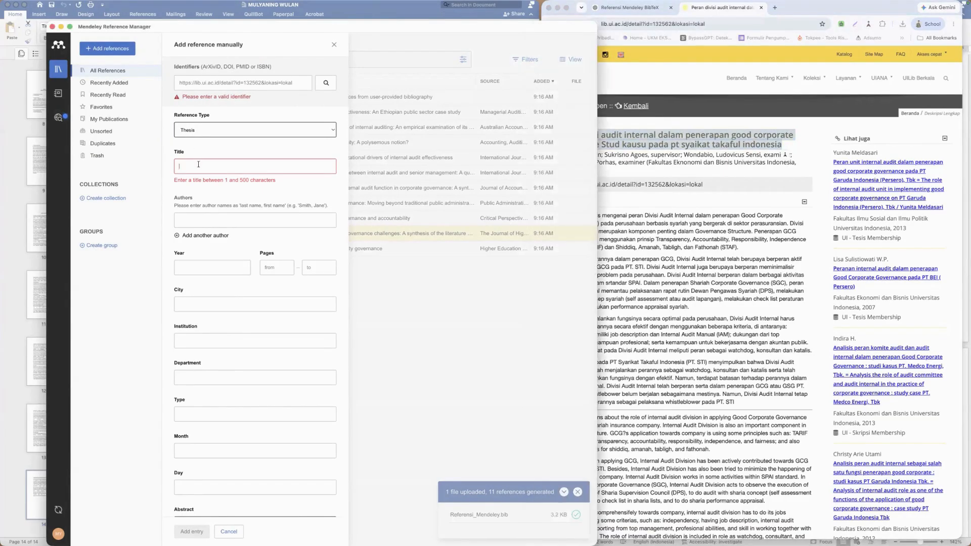
key(super+v)
- Copy the thesis author's name from the library page into the authors of the Mendeley entry
click(199, 214)
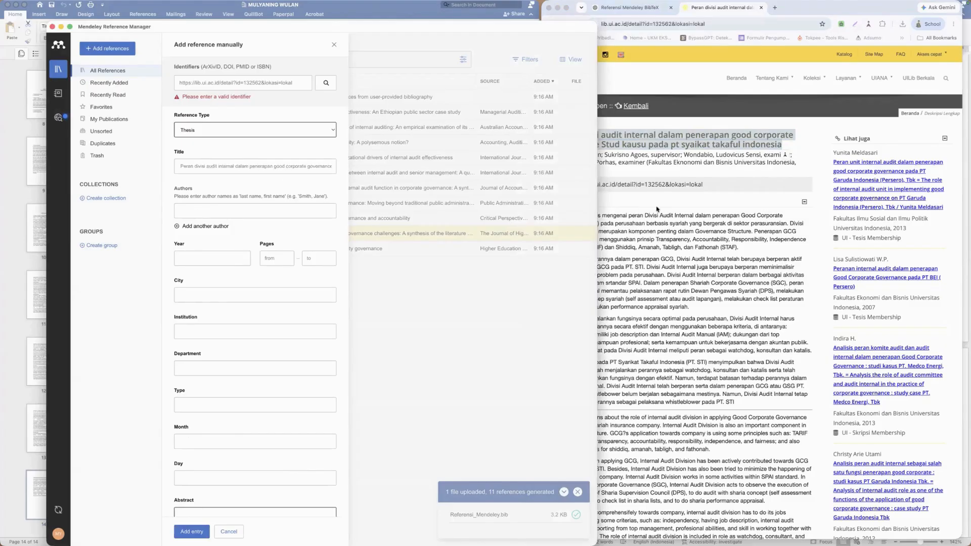
click(681, 170)
drag(601, 154, 552, 155)
key(super+c)
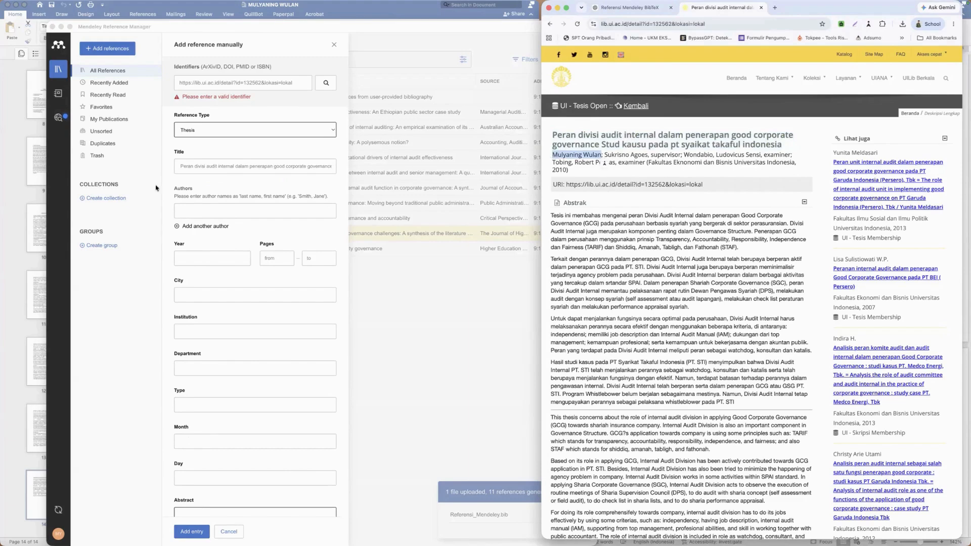
click(196, 208)
key(super+v)
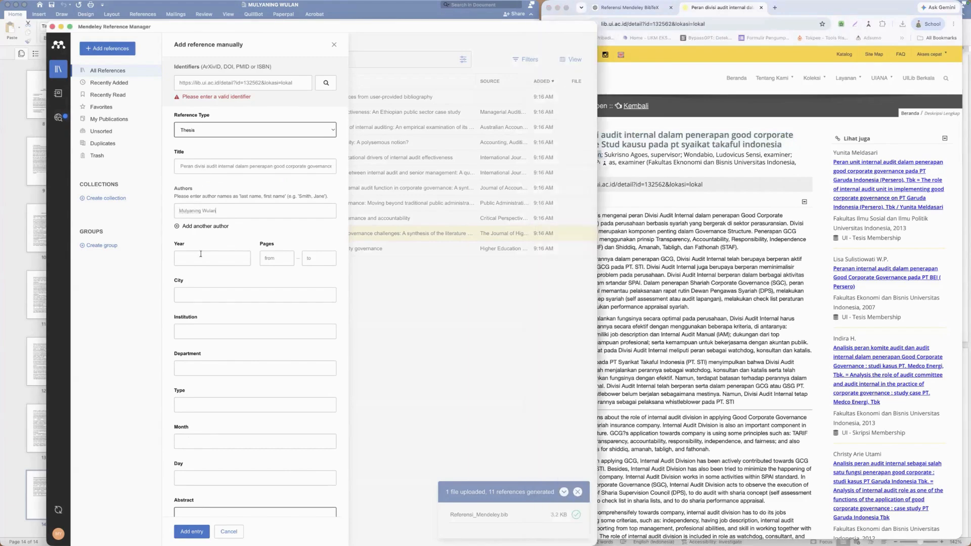
- Take the publication year from the library page and set the Mendeley entry's year to 2010
click(204, 257)
click(638, 222)
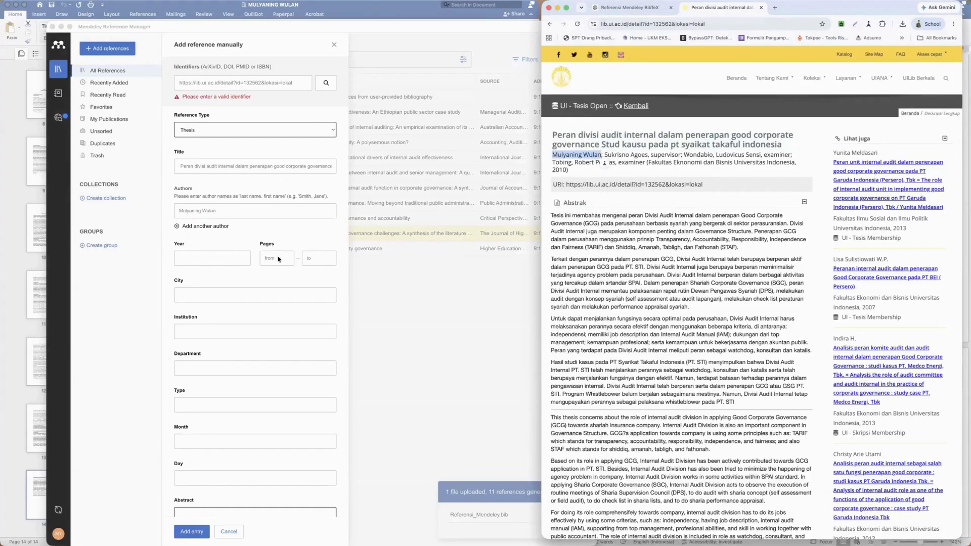
click(192, 259)
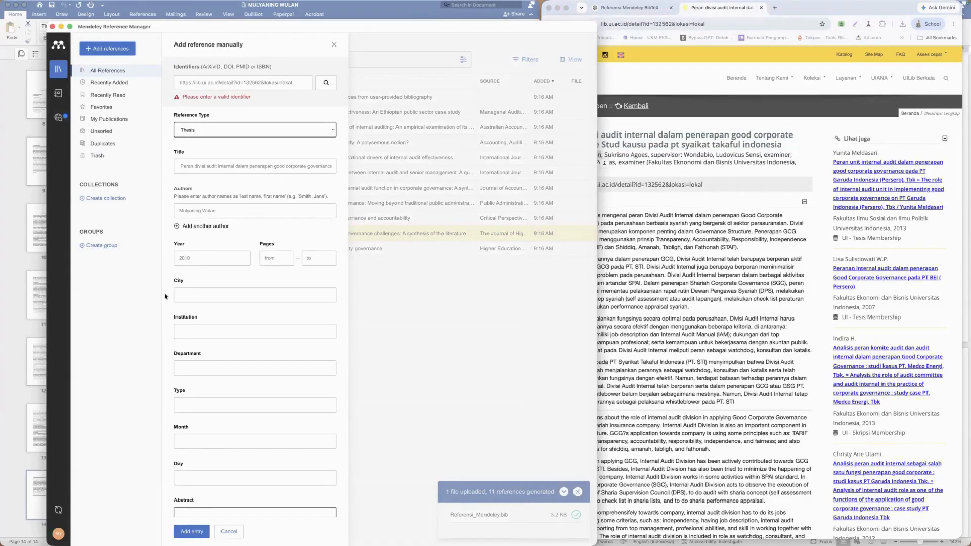
- Copy the Indonesian abstract from the library page into the entry's abstract and add the entry to the Mendeley library
scroll(194, 417, down, 1)
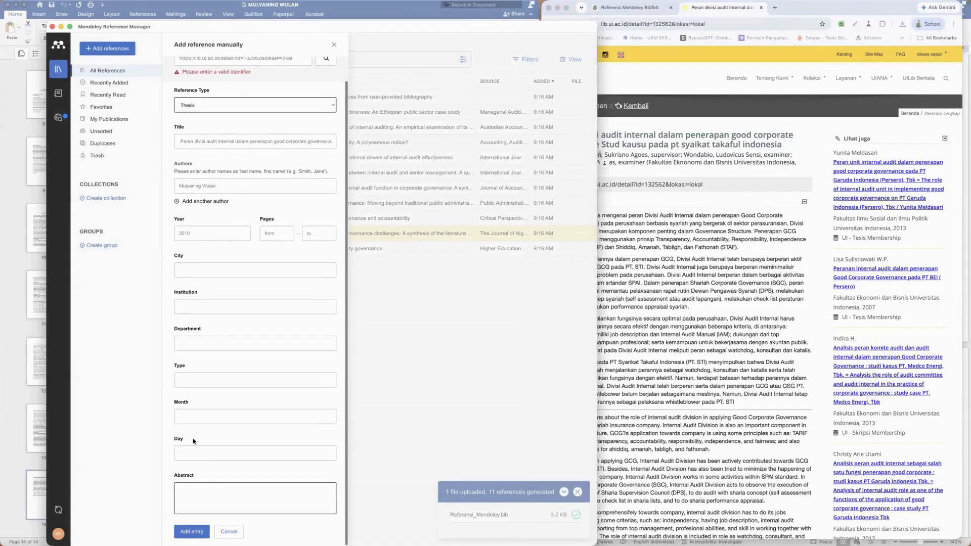
click(665, 301)
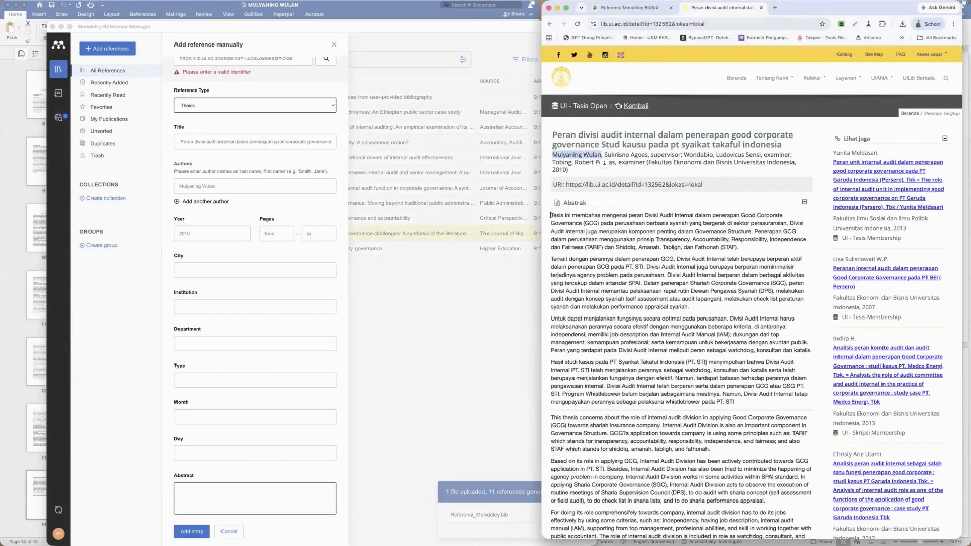
drag(551, 216, 742, 408)
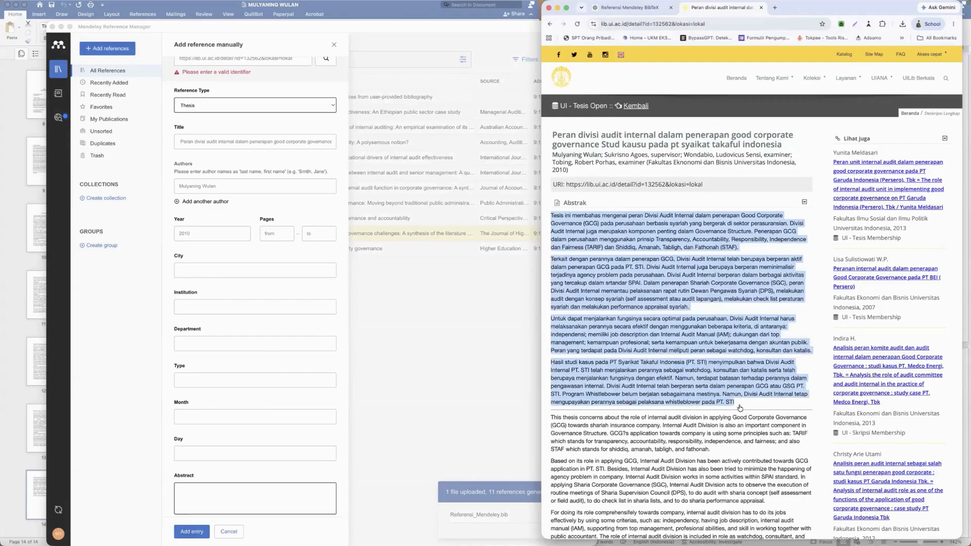
click(221, 488)
key(super+v)
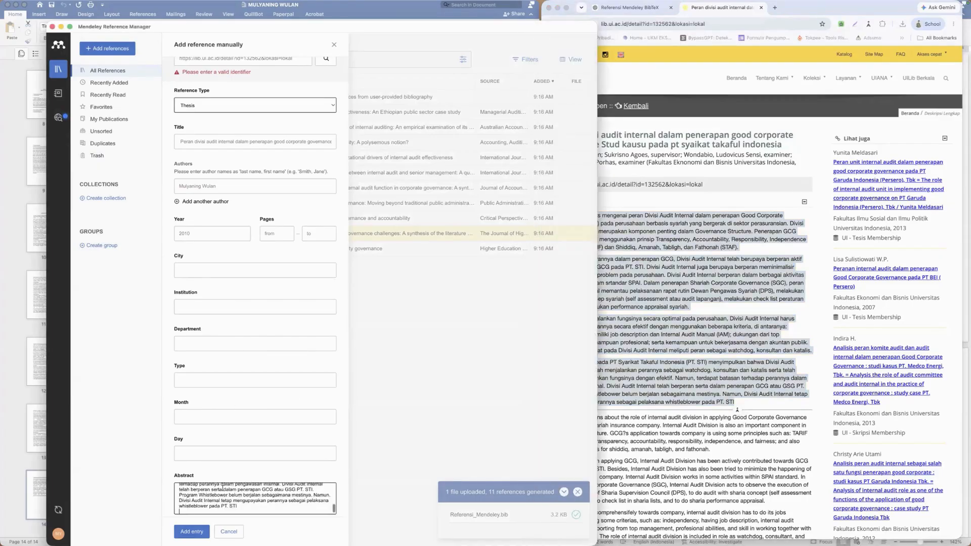
click(192, 532)
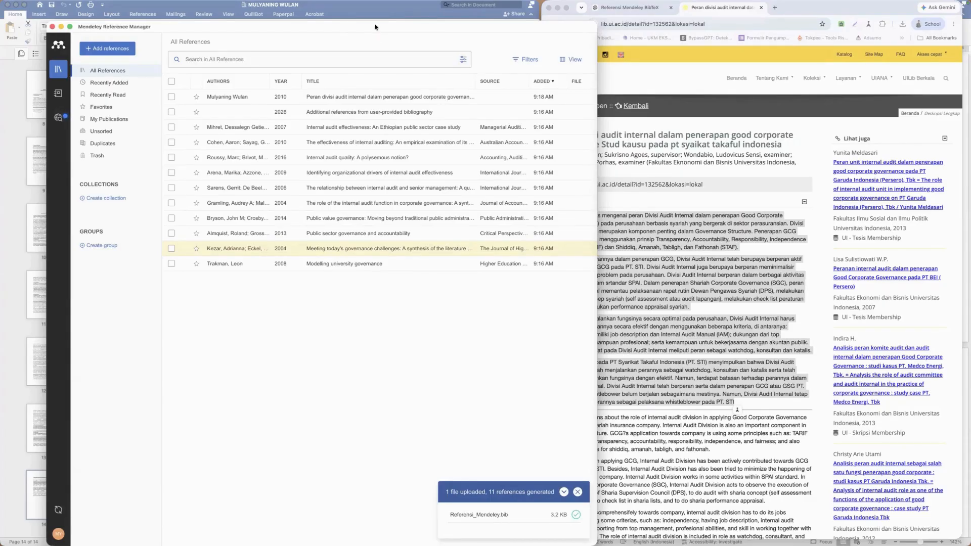
- Move the Mendeley window to the screen corner and examine the details of "Internal audit effectiveness: An Ethiopian public sector case study", dismissing the promotional pop-up
drag(372, 25, 326, 4)
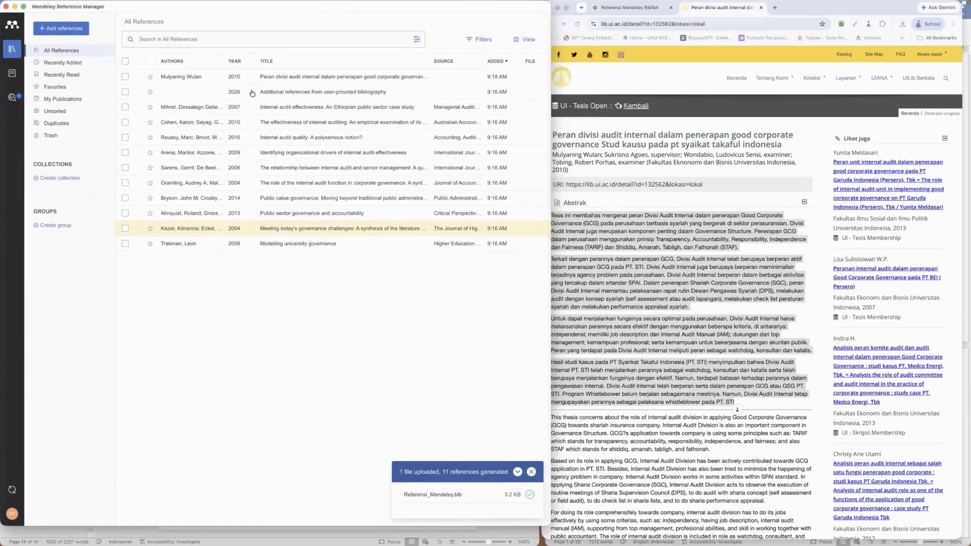
click(270, 108)
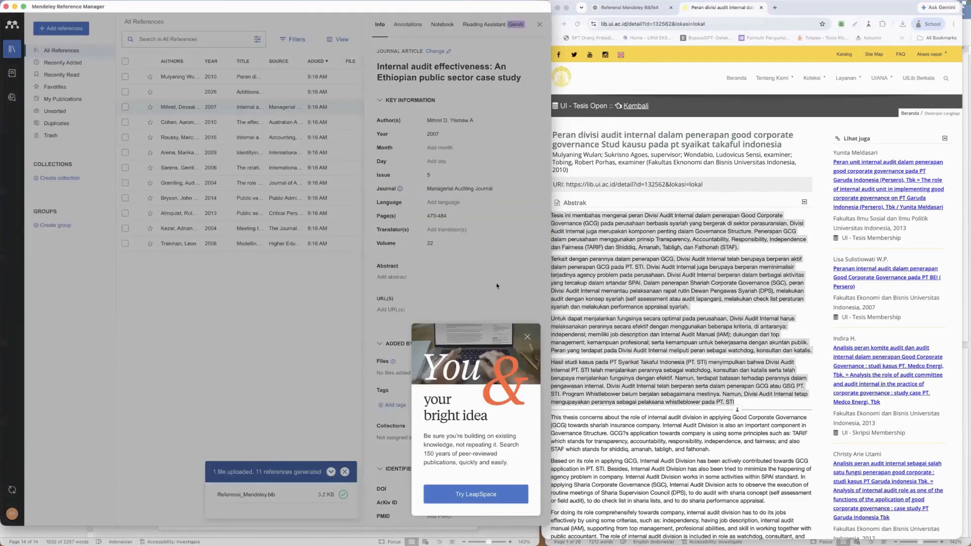
click(527, 337)
scroll(511, 337, down, 3)
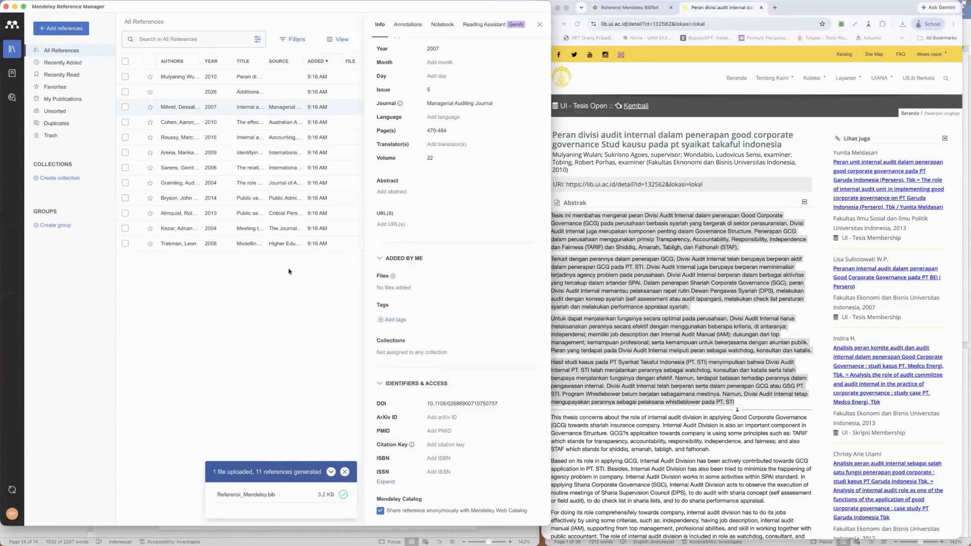
- Switch to Word and move the window with the reference list aside so that the Mendeley library shows next to it
click(702, 166)
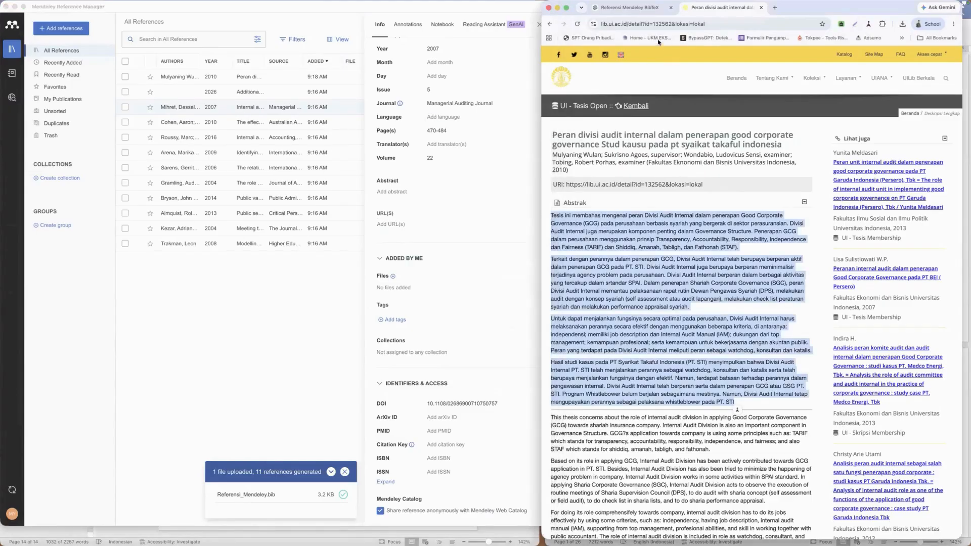
mouse_move(570, 535)
click(320, 412)
mouse_move(540, 545)
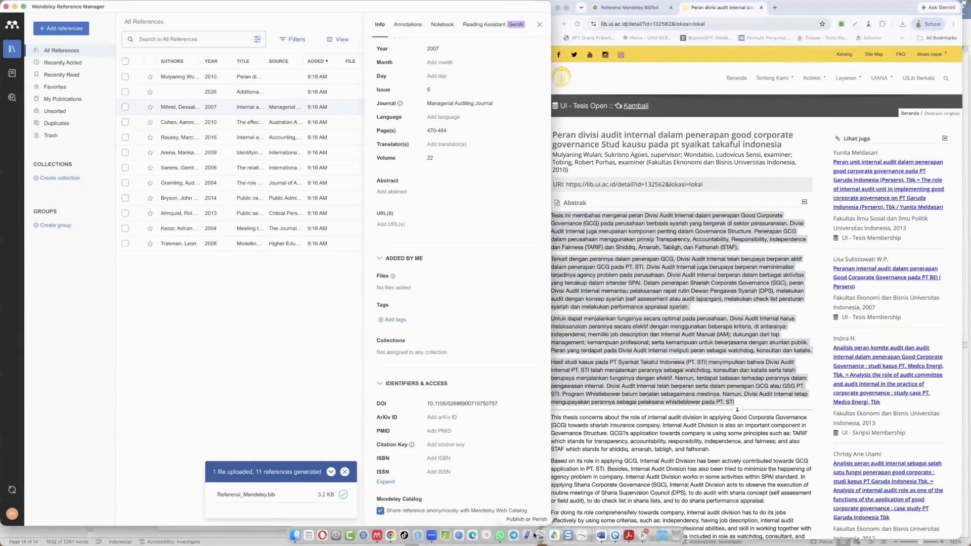
click(602, 535)
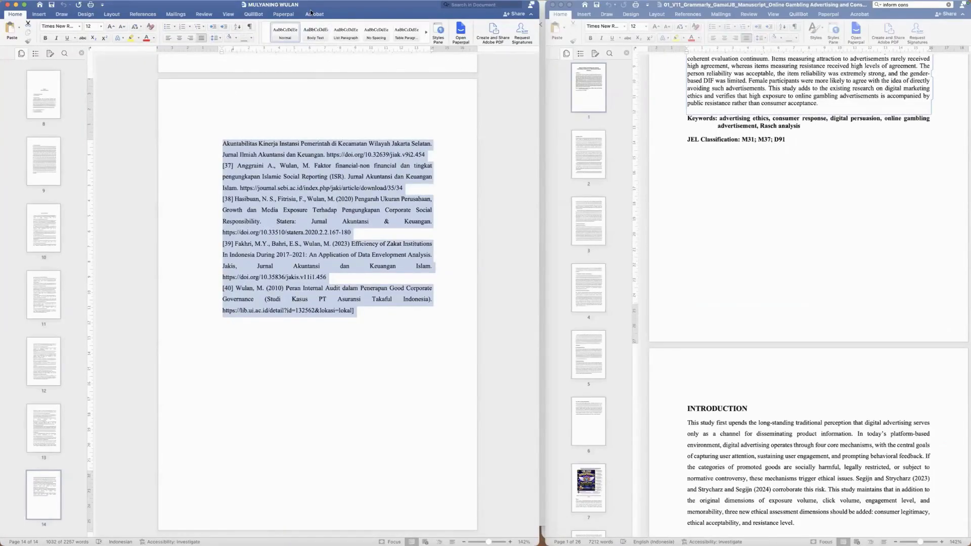
drag(368, 15, 814, 20)
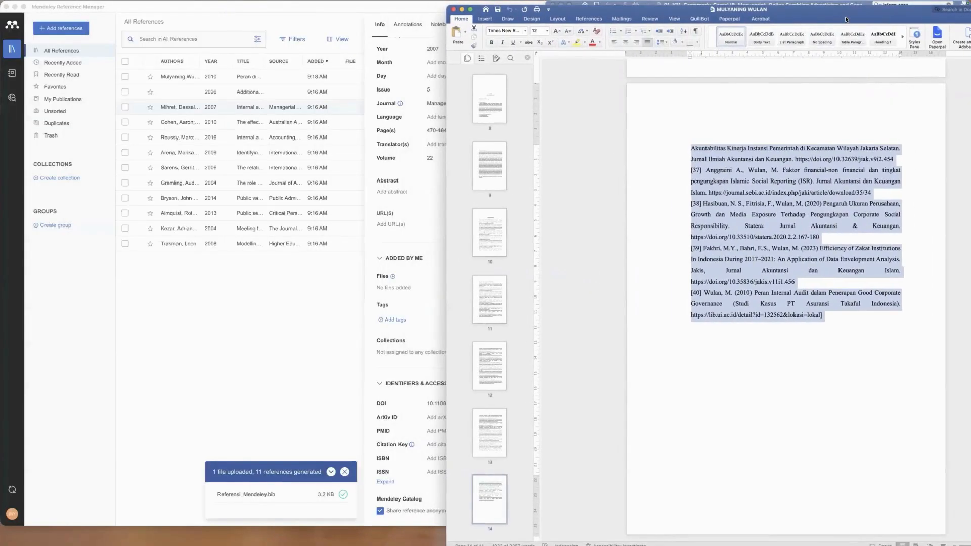
- Go to the heading BAB I : PENDAHULUAN using the document's heading outline and select the number of citation [1] in section 1.1
click(481, 57)
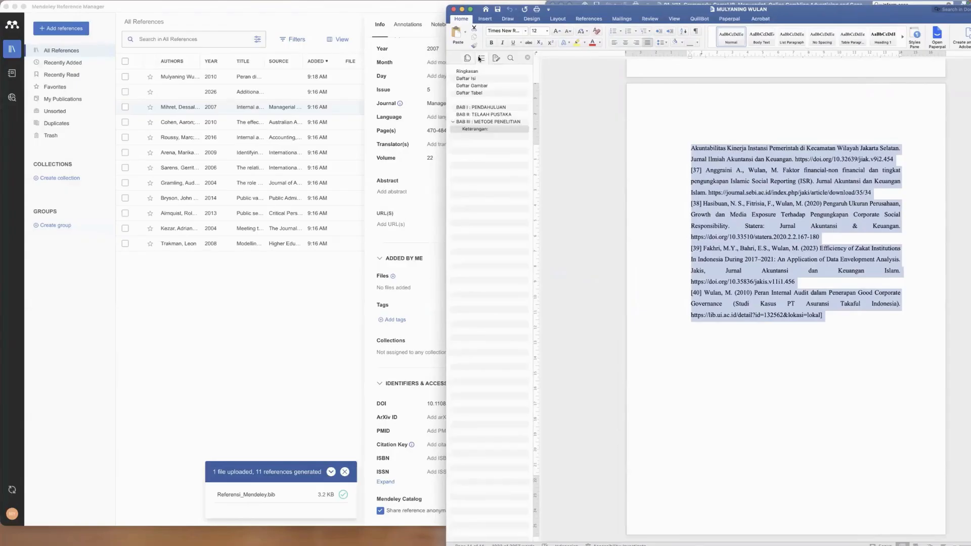
click(480, 109)
scroll(703, 183, down, 7)
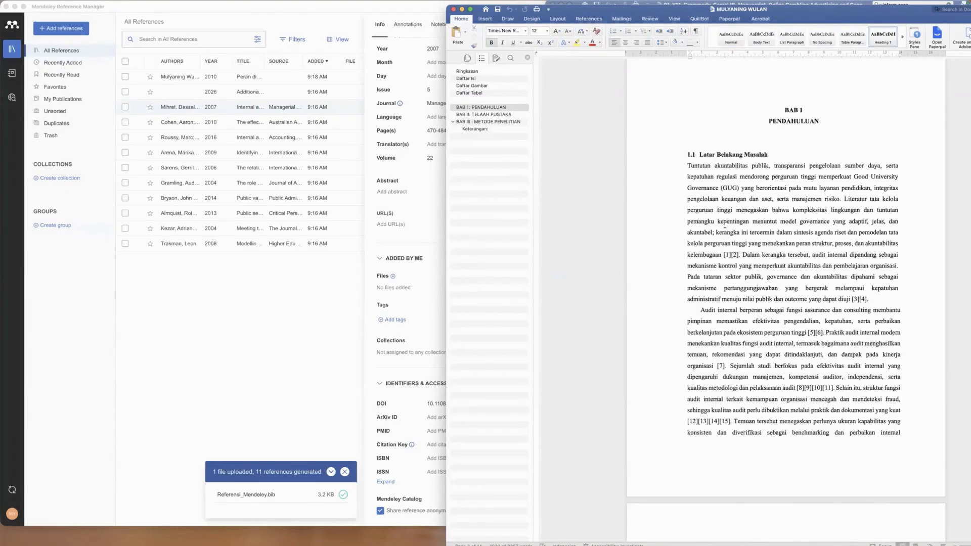
click(728, 255)
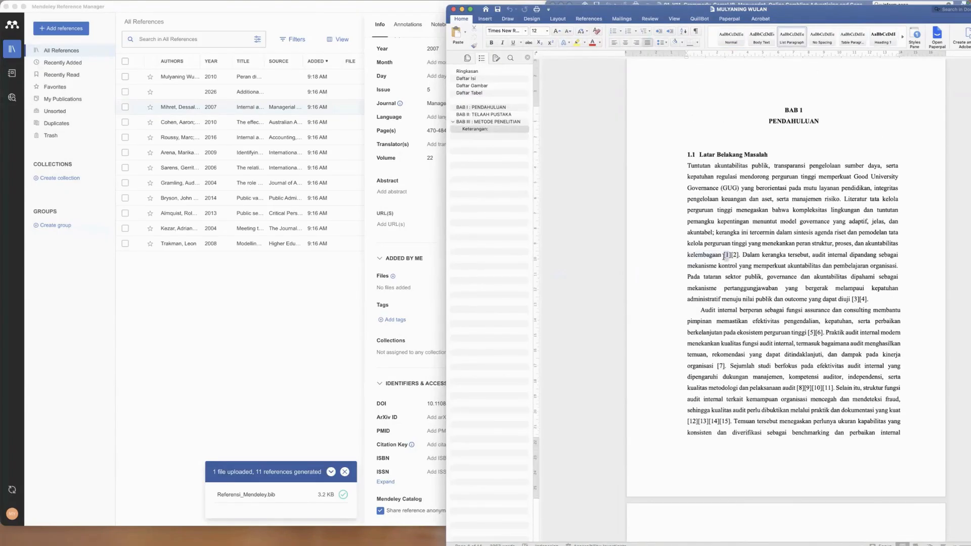
double_click(726, 256)
- Split the Word document window into two panes
click(674, 19)
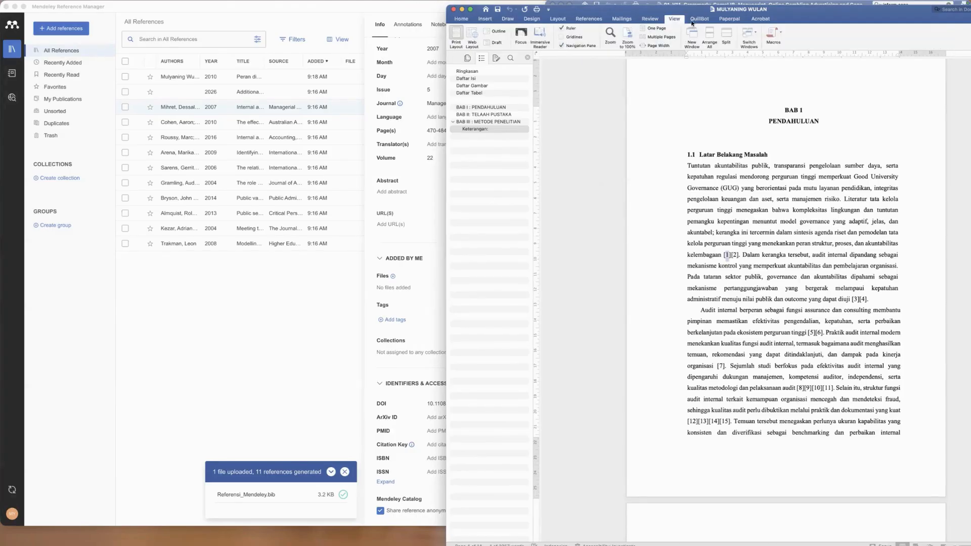
click(726, 35)
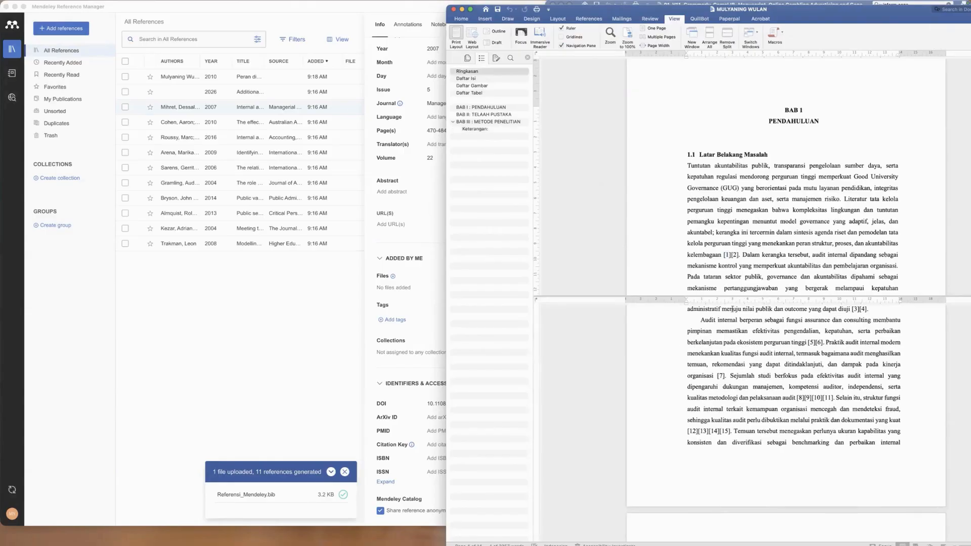
- Show the DAFTAR PUSTAKA list in the second pane and copy the DOI link of reference [1]
scroll(732, 309, down, 15)
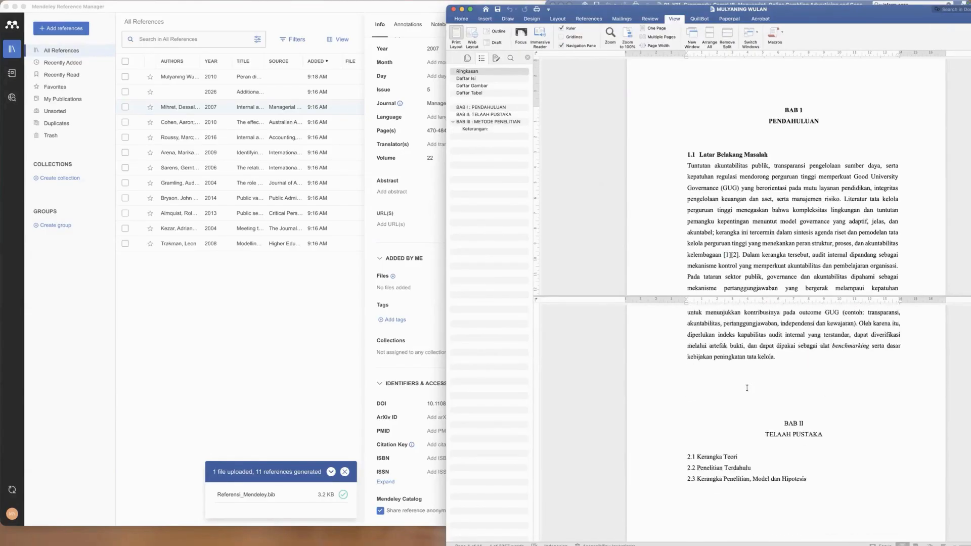
scroll(746, 388, down, 20)
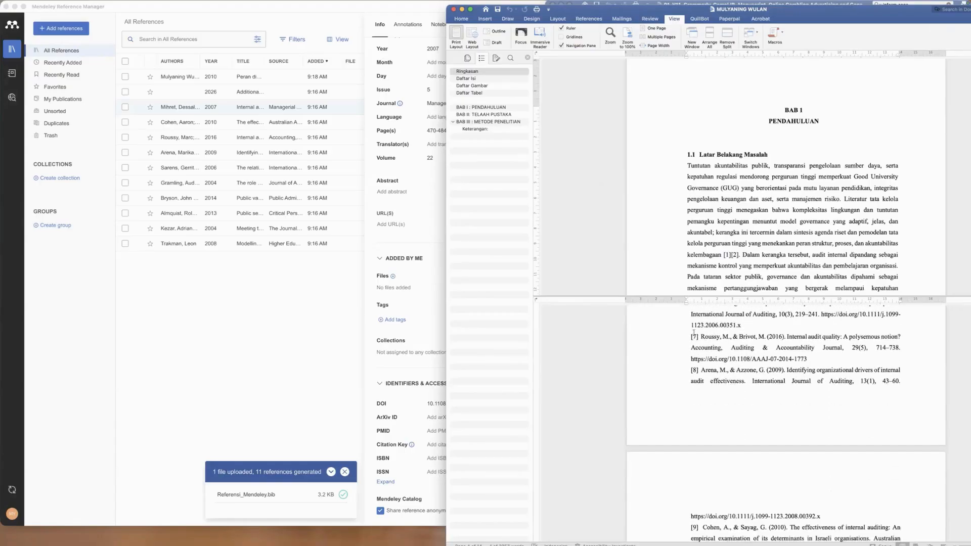
scroll(725, 329, down, 10)
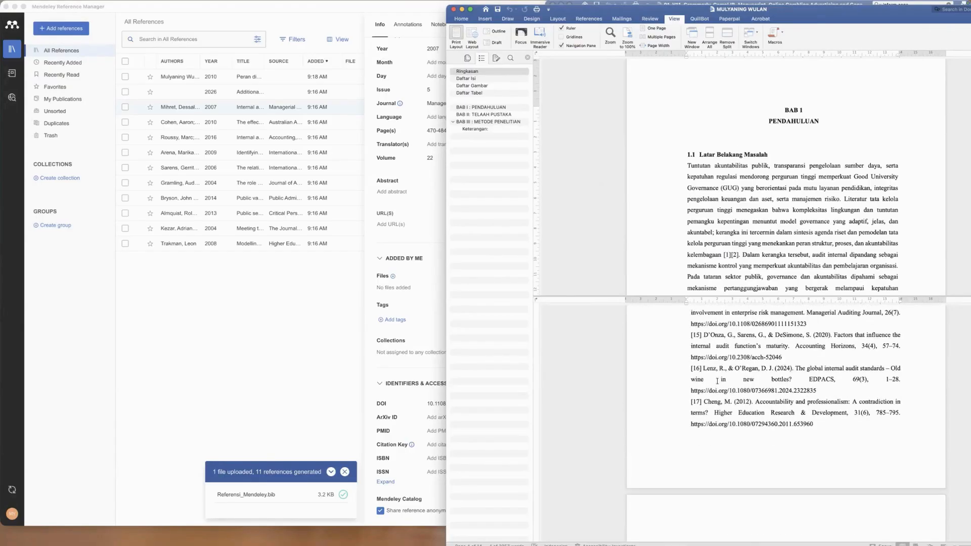
scroll(812, 418, up, 10)
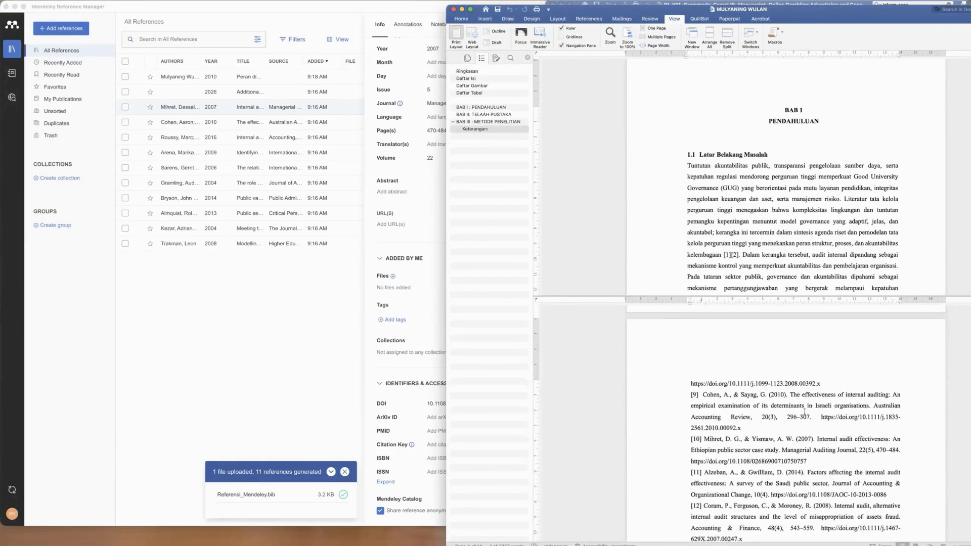
scroll(798, 418, up, 8)
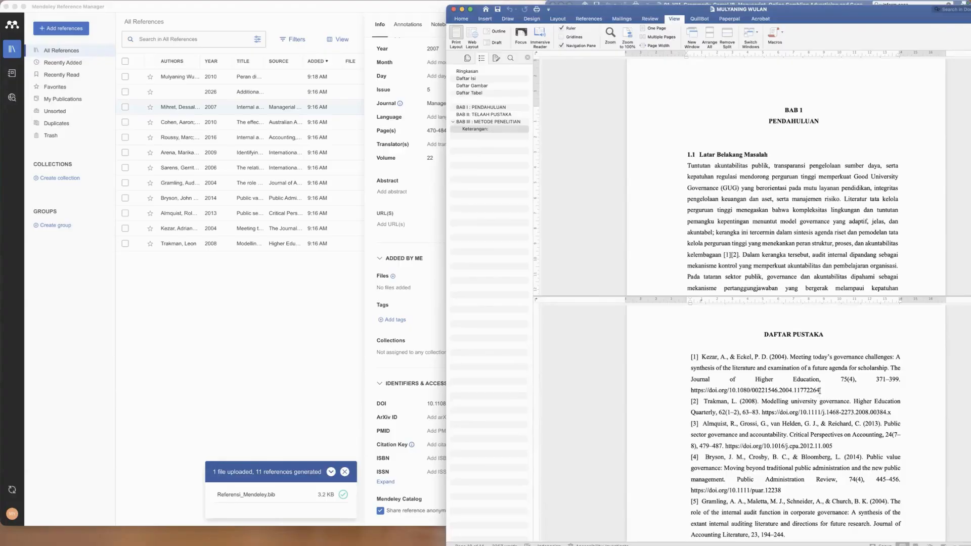
drag(821, 390, 696, 388)
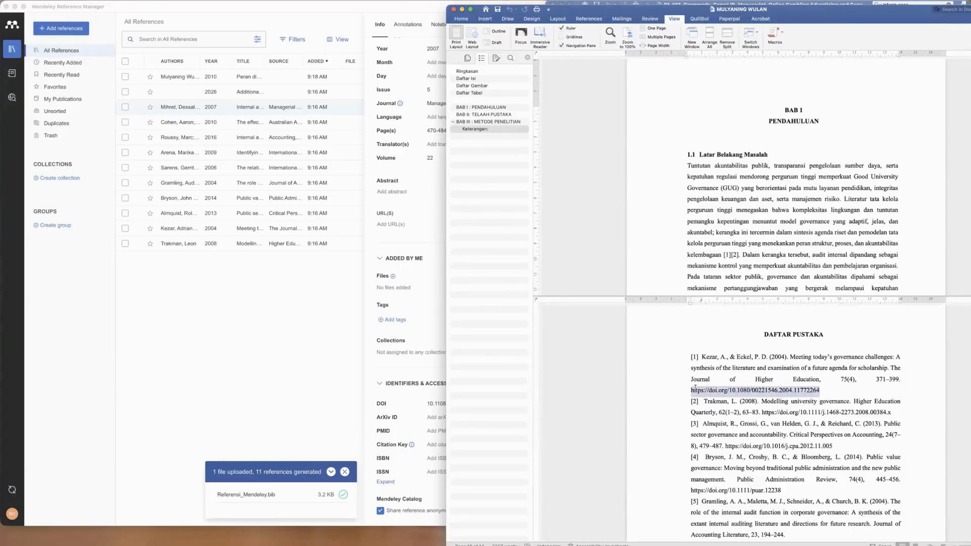
key(super+c)
- Open Mendeley Cite in the Word document and move the window so that the add-in fits fully on screen
click(589, 20)
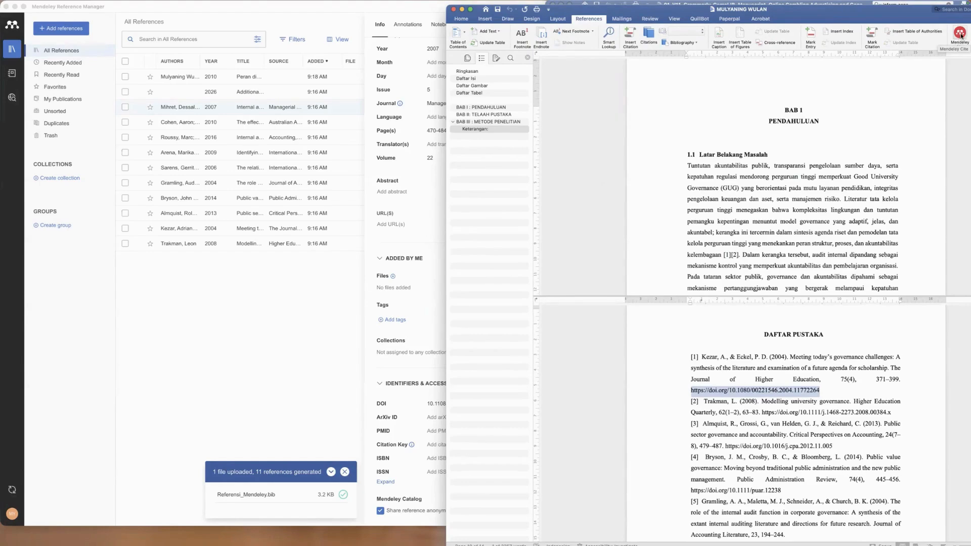
drag(907, 20, 898, 14)
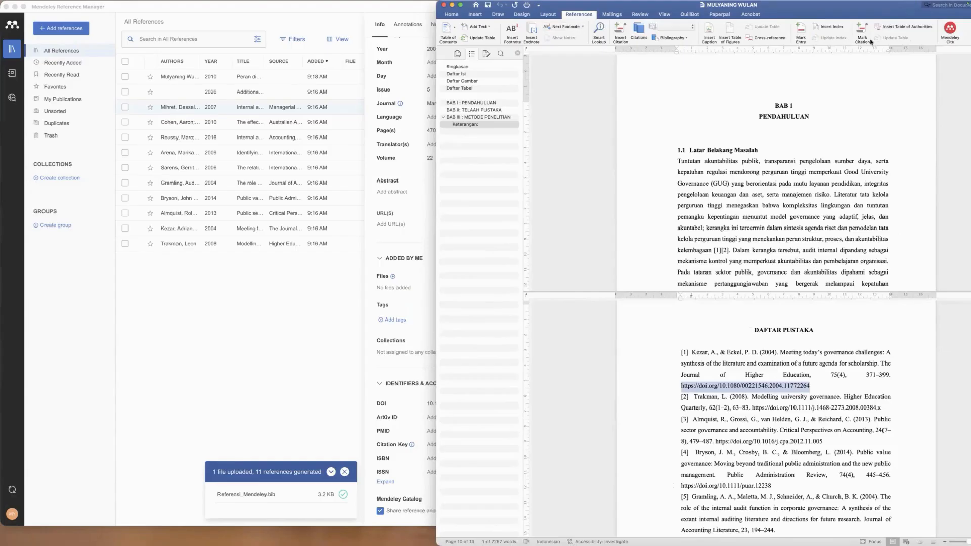
click(575, 15)
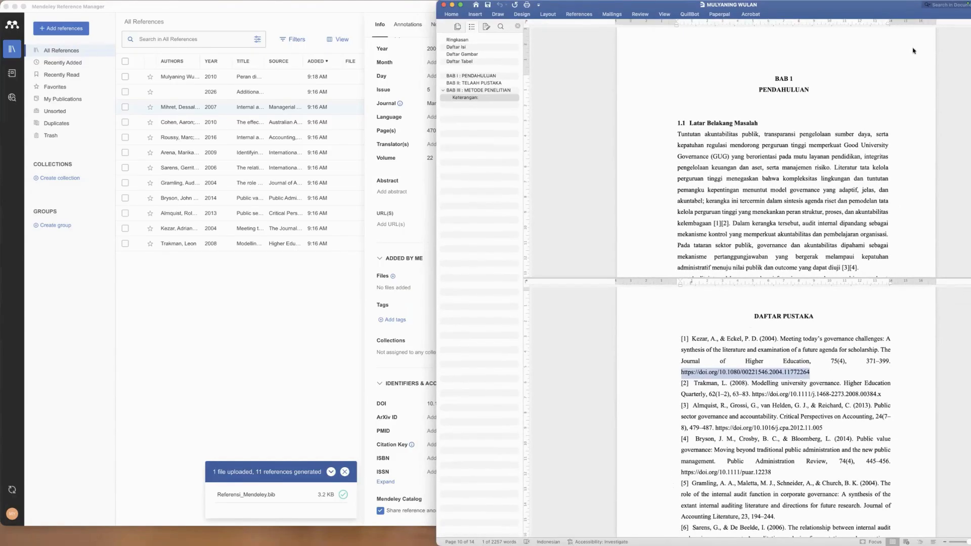
click(577, 15)
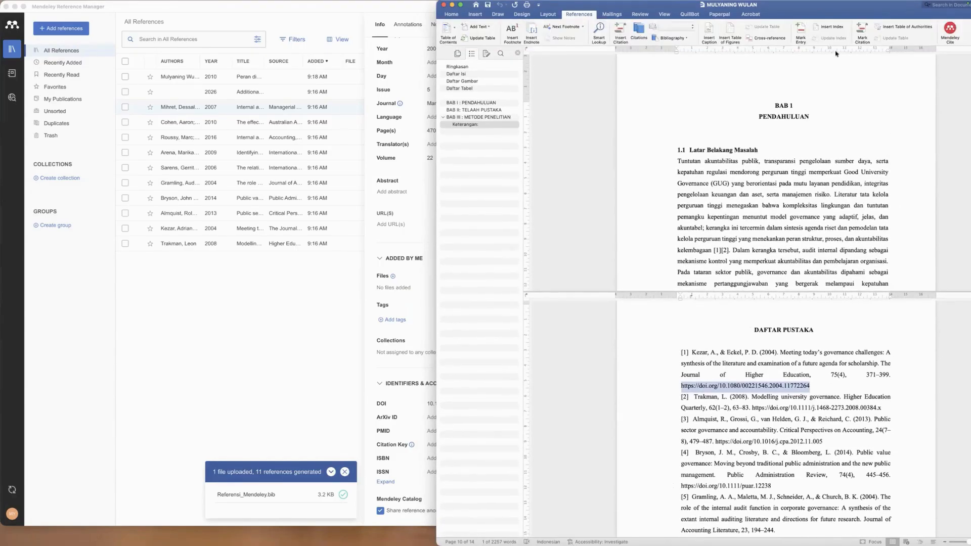
click(949, 29)
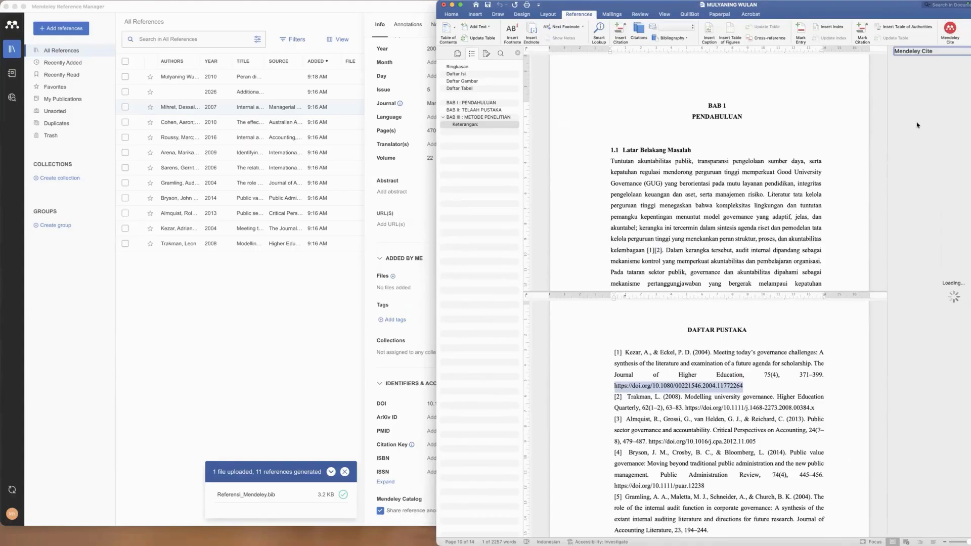
drag(859, 10, 814, 11)
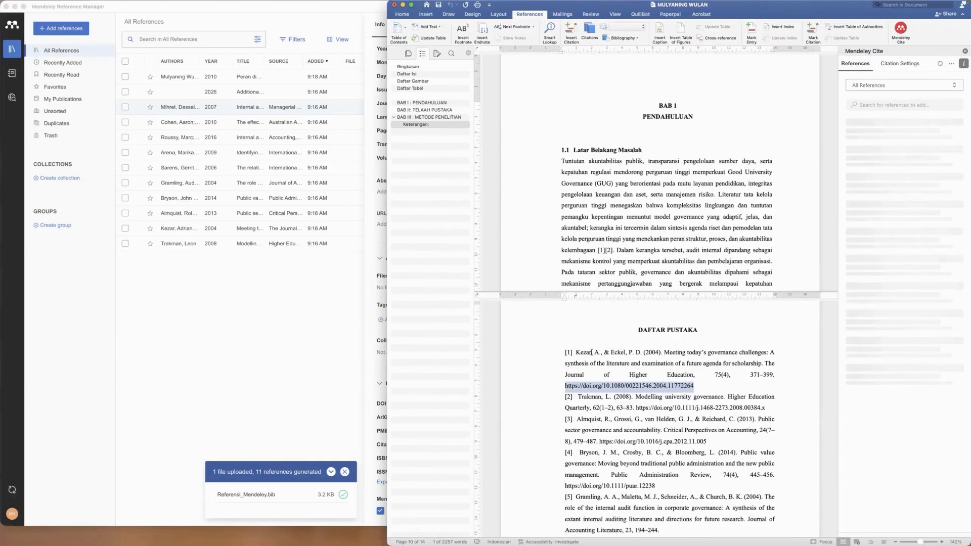
- Search Mendeley Cite for the first author's surname from reference [1], clear the search, and check the Mendeley library before returning to Word
double_click(591, 352)
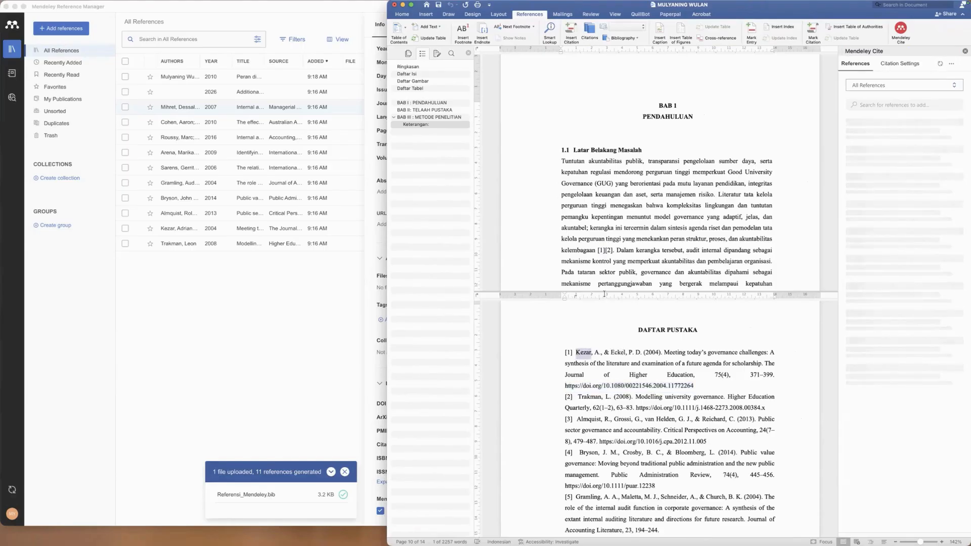
click(605, 250)
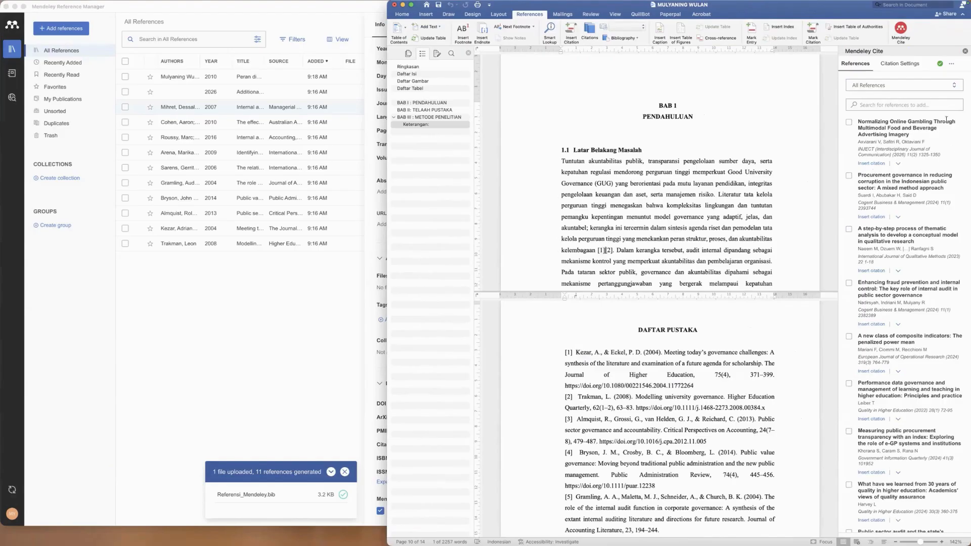
click(898, 105)
text(Kezar)
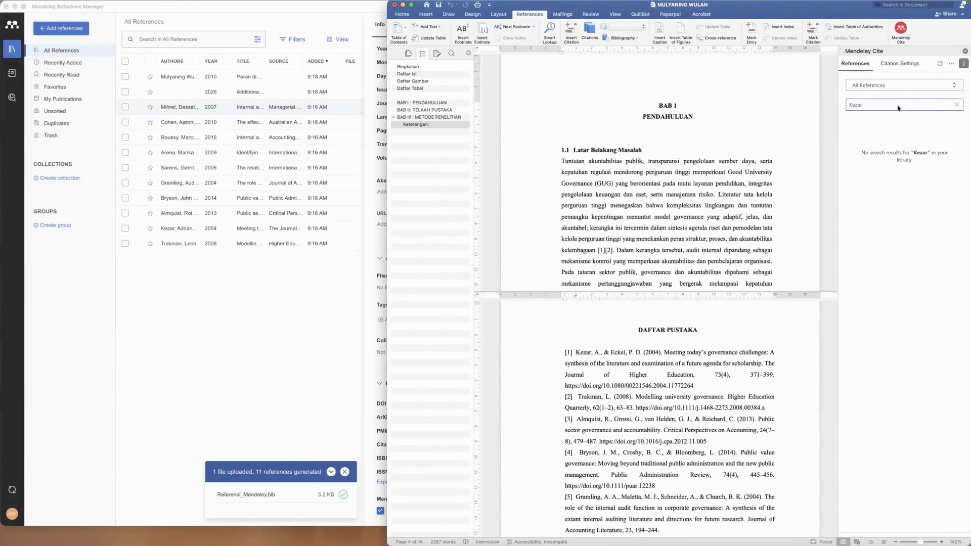
click(956, 105)
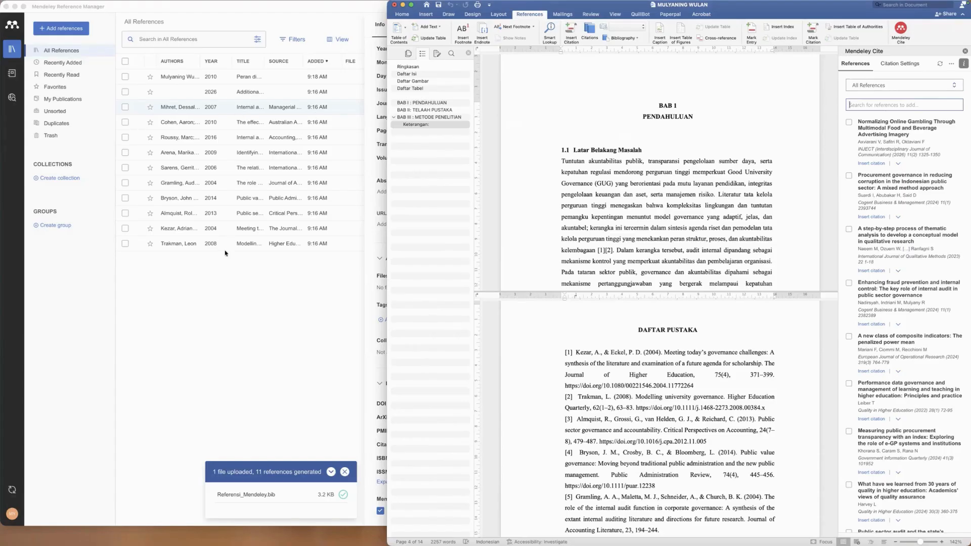
click(212, 271)
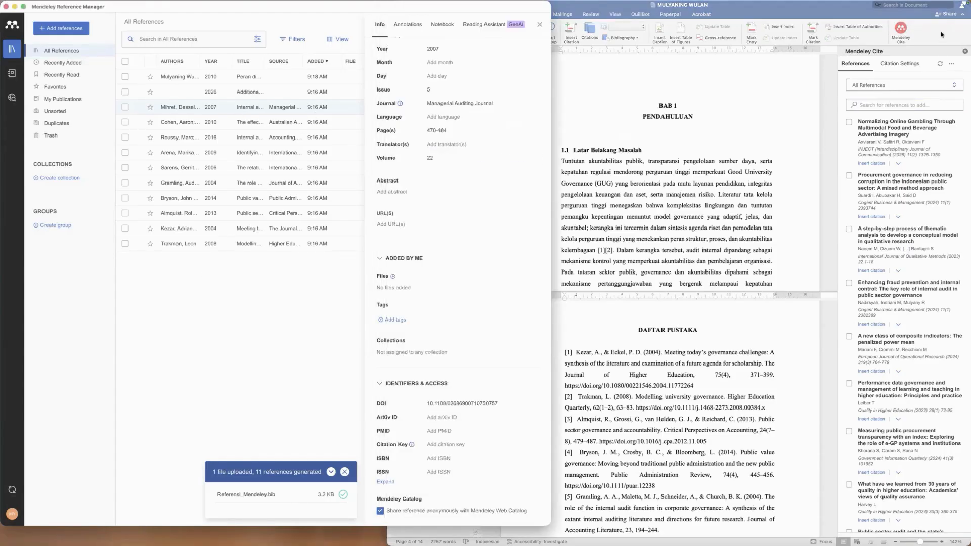
click(942, 35)
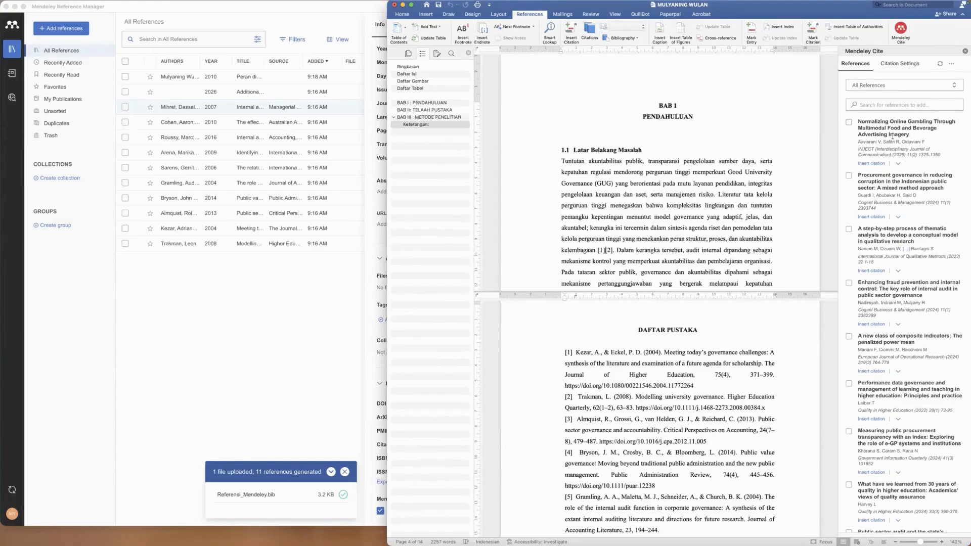
- Select citation [1] in section 1.1 and choose "Normalizing Online Gambling Through Multimodal Food and Beverage Advertising Imagery" in Mendeley Cite
click(597, 250)
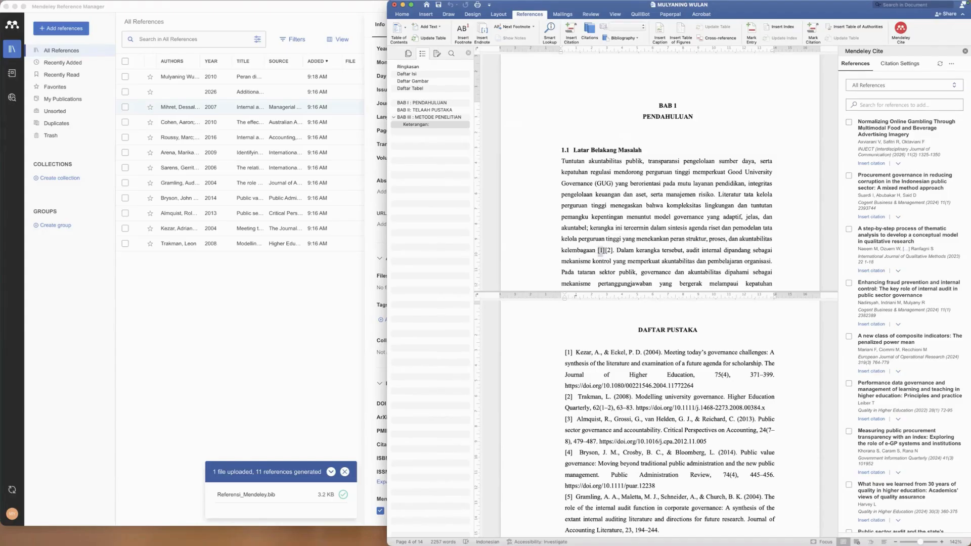
click(875, 104)
text(axvi)
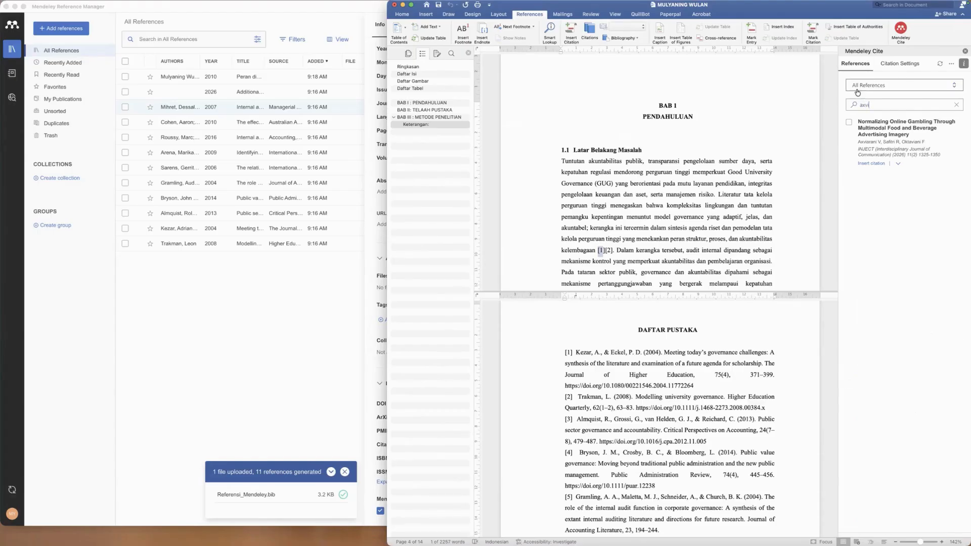
click(849, 124)
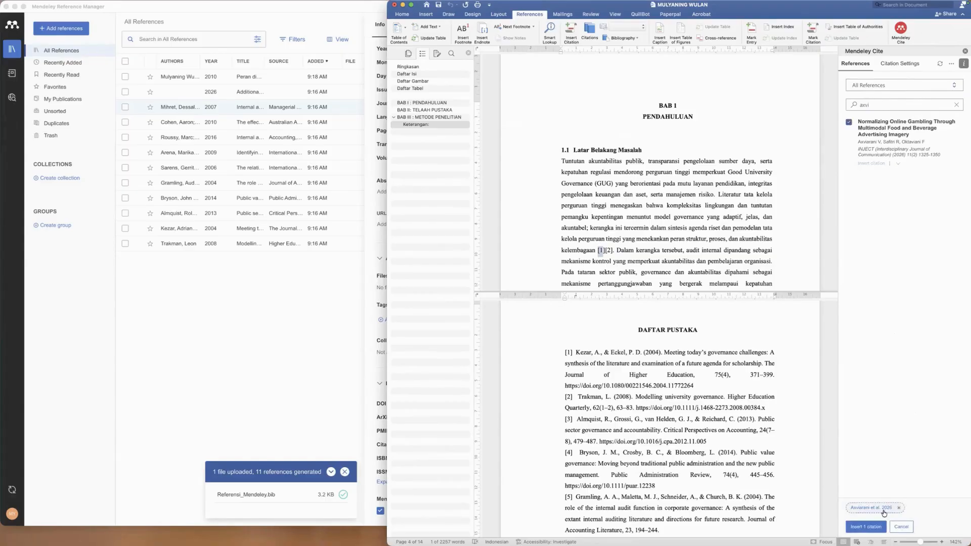
click(599, 251)
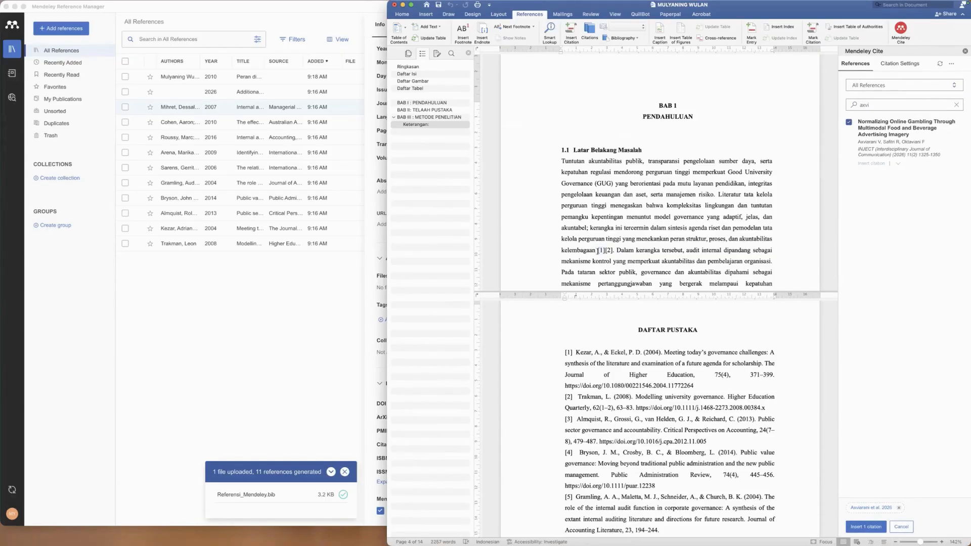
click(602, 251)
- Add "Procurement governance in reducing corruption in the Indonesian public sector" to the selection and insert both citations in place of [1][2]
drag(872, 105, 840, 105)
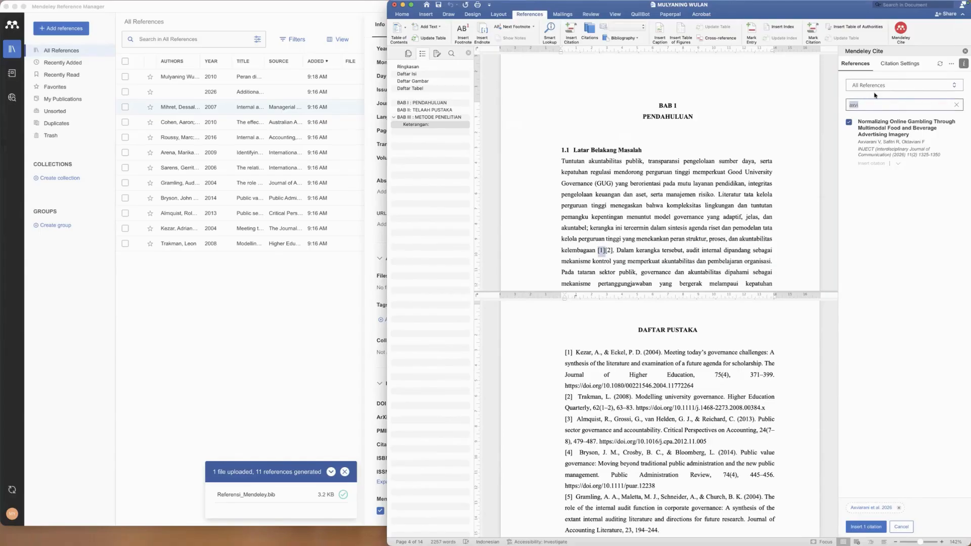
key(BackSpace)
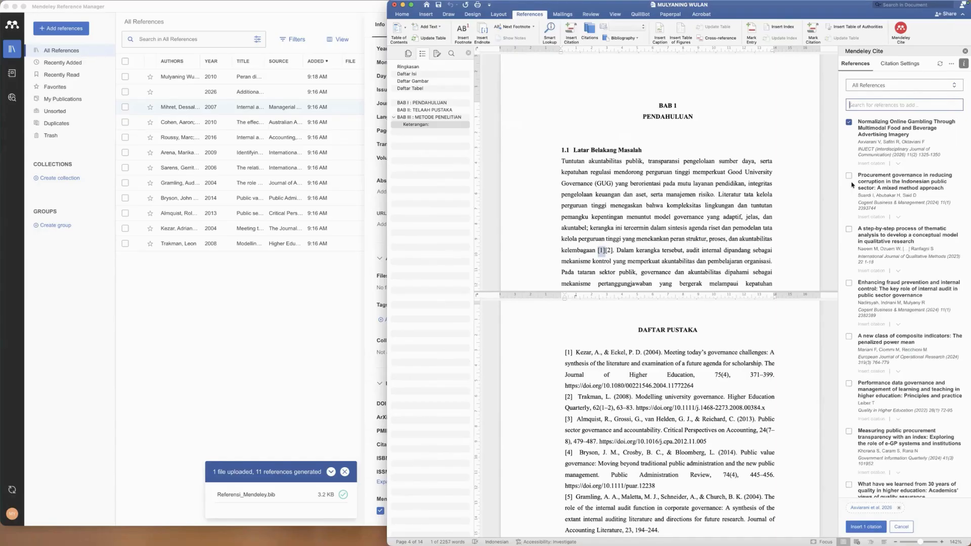
click(850, 179)
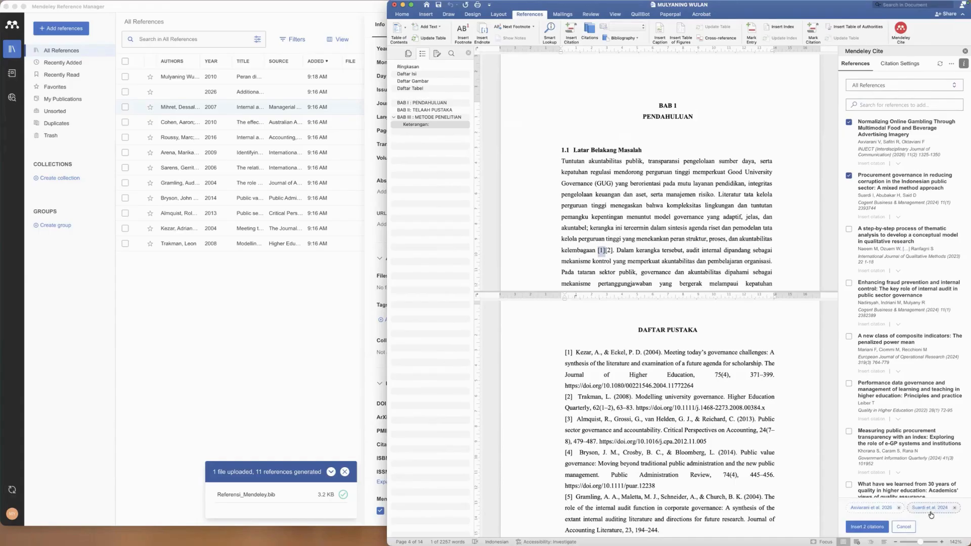
click(609, 250)
click(877, 531)
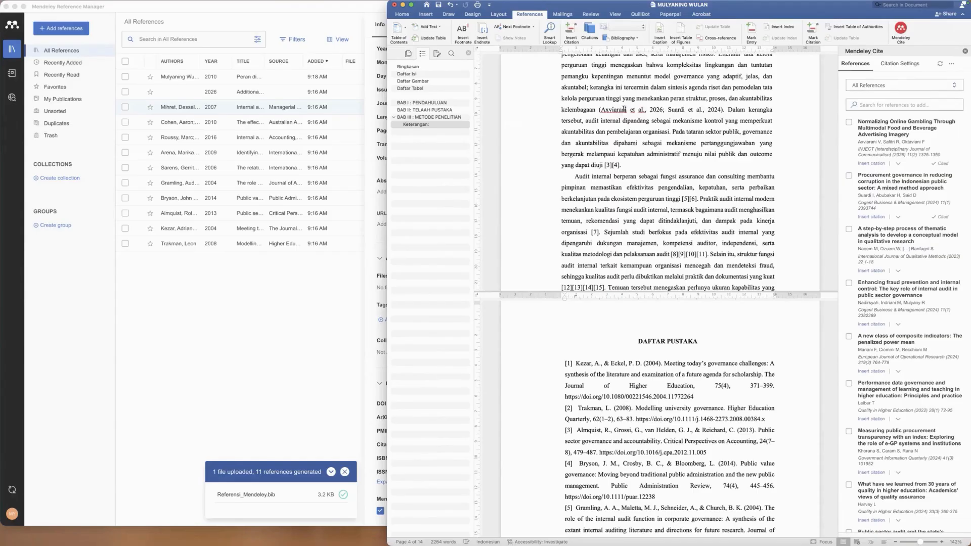
- Examine the newly inserted two-source citation in section 1.1 and its references in Mendeley Cite
click(625, 108)
click(618, 158)
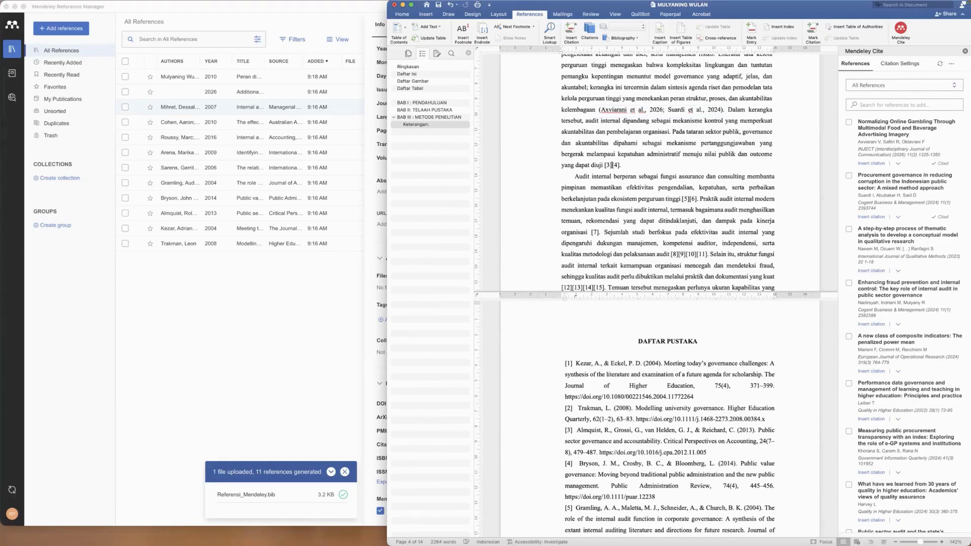
click(632, 110)
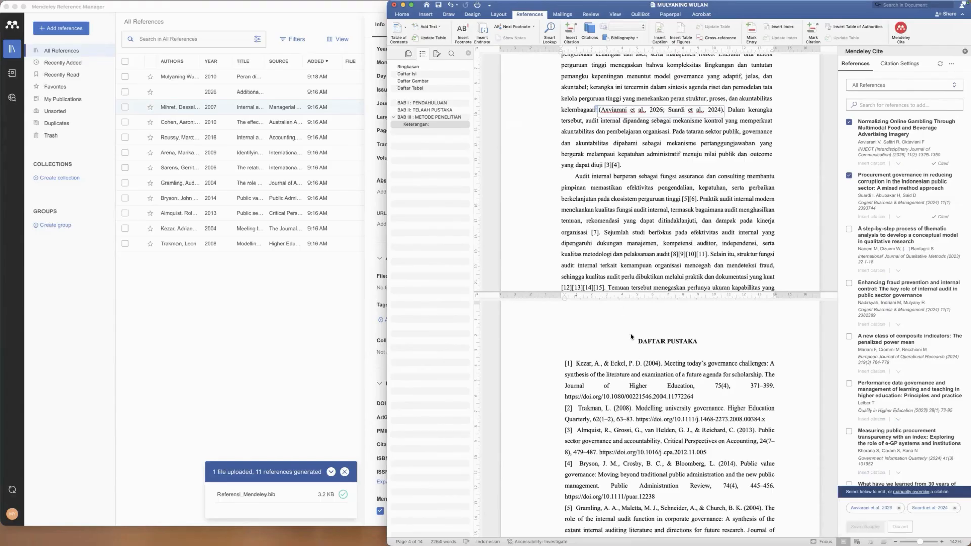
- Choose "A step-by-step process of thematic analysis" and "Public sector audit and the state's responsibility to 'leave no-one behind'" in Mendeley Cite
scroll(622, 134, down, 1)
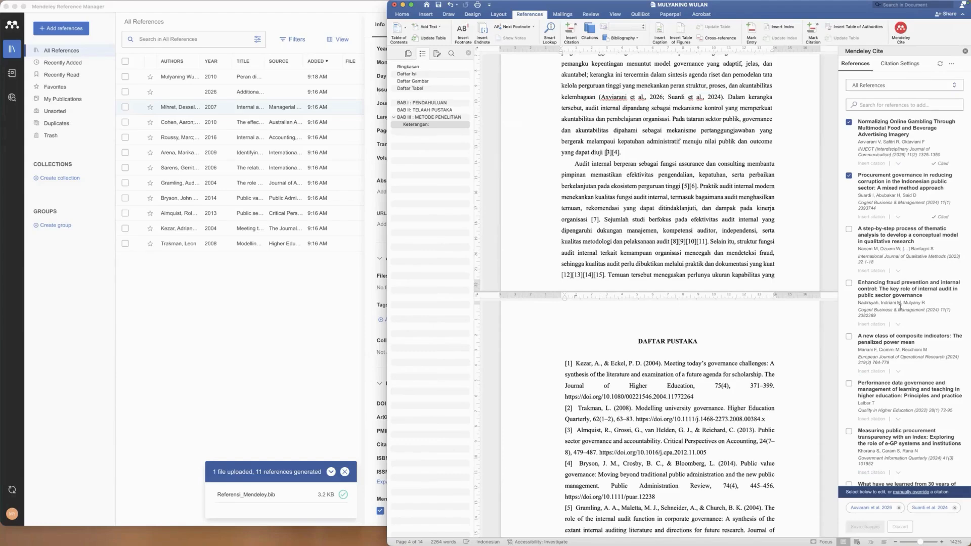
scroll(900, 306, down, 2)
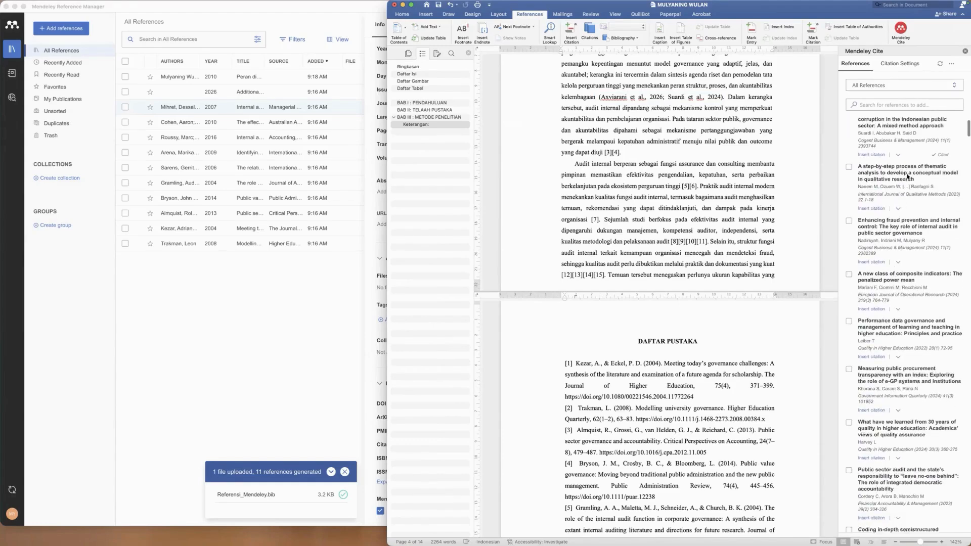
click(886, 105)
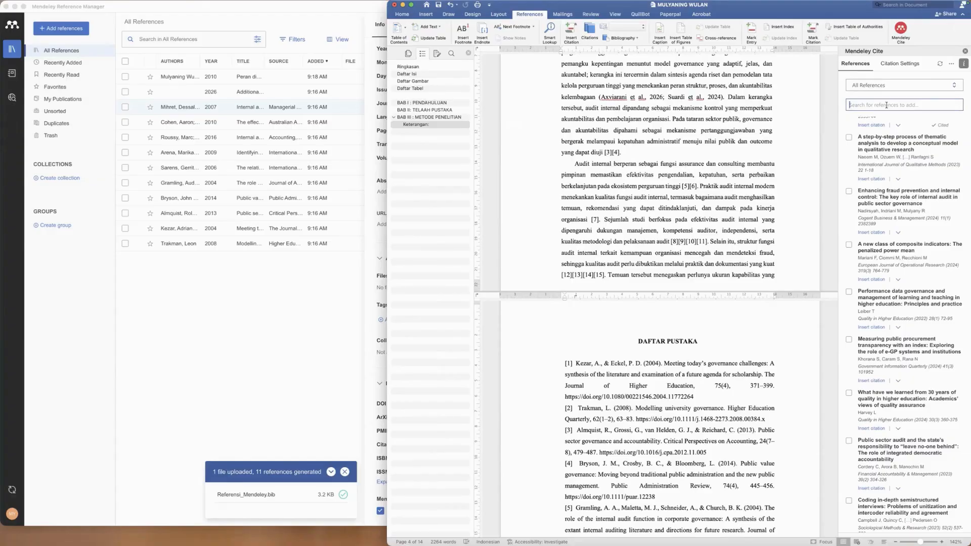
click(848, 137)
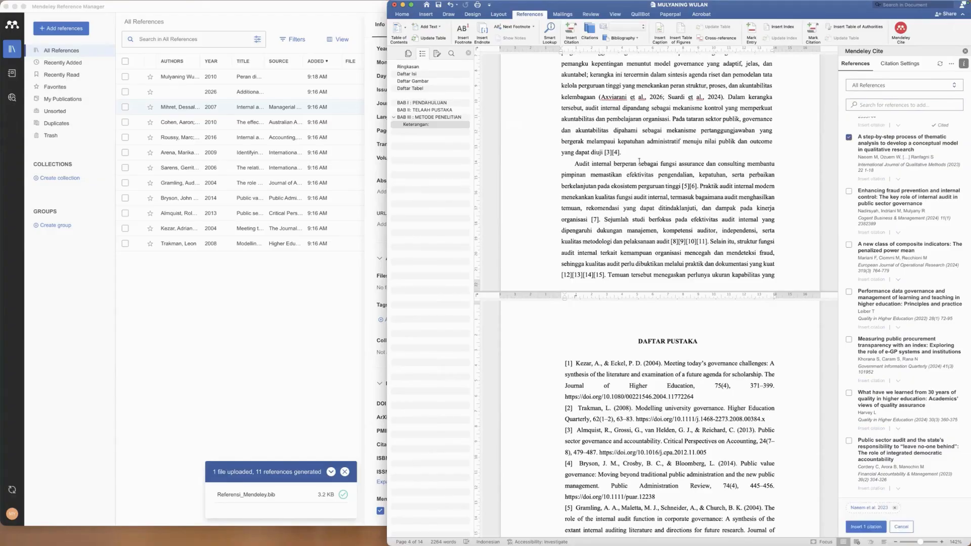
click(849, 442)
- Replace [3][4] at the end of the first paragraph of section 1.1 with the two chosen Mendeley citations
drag(619, 152, 605, 152)
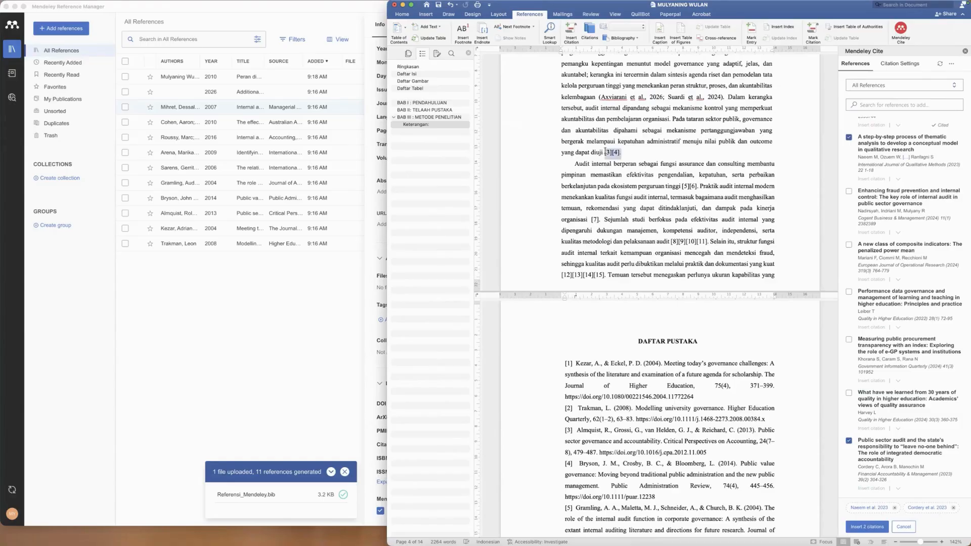
key(BackSpace)
key(shift+Right)
key(shift+Right)
key(shift+Right)
key(shift+Right)
key(shift+Right)
key(shift+Right)
click(866, 527)
scroll(641, 156, up, 1)
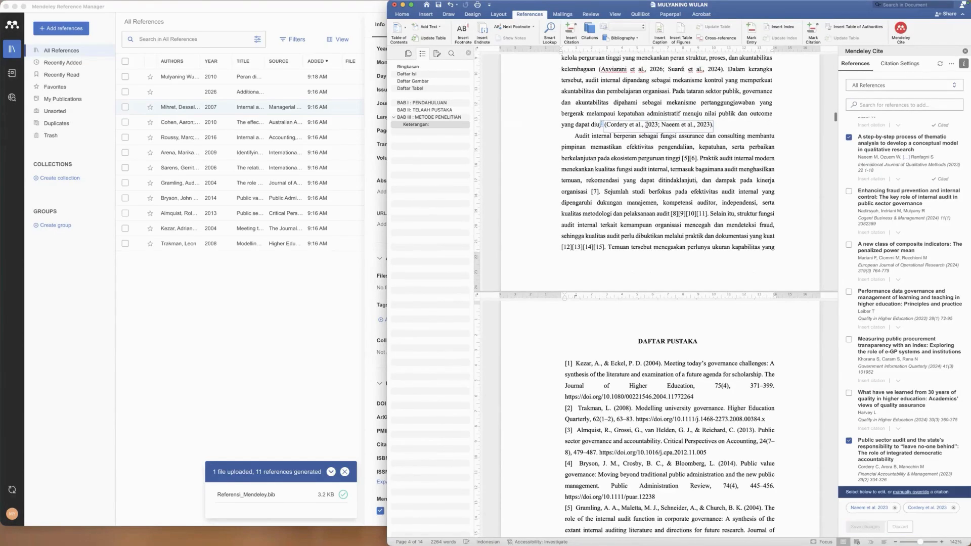
scroll(647, 188, up, 1)
click(648, 189)
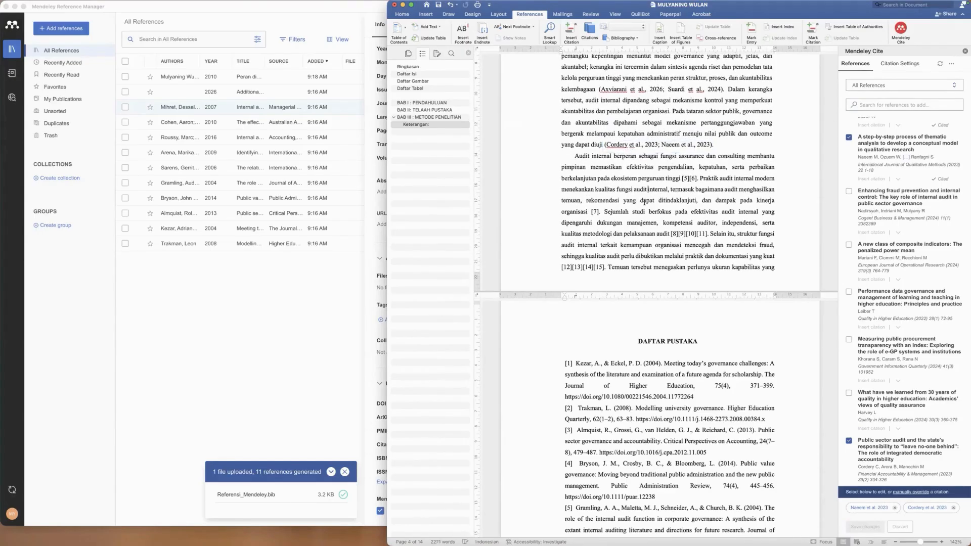
- Select the numbered citations [5][6] after "perguruan tinggi" in the second paragraph of section 1.1
click(636, 149)
click(617, 180)
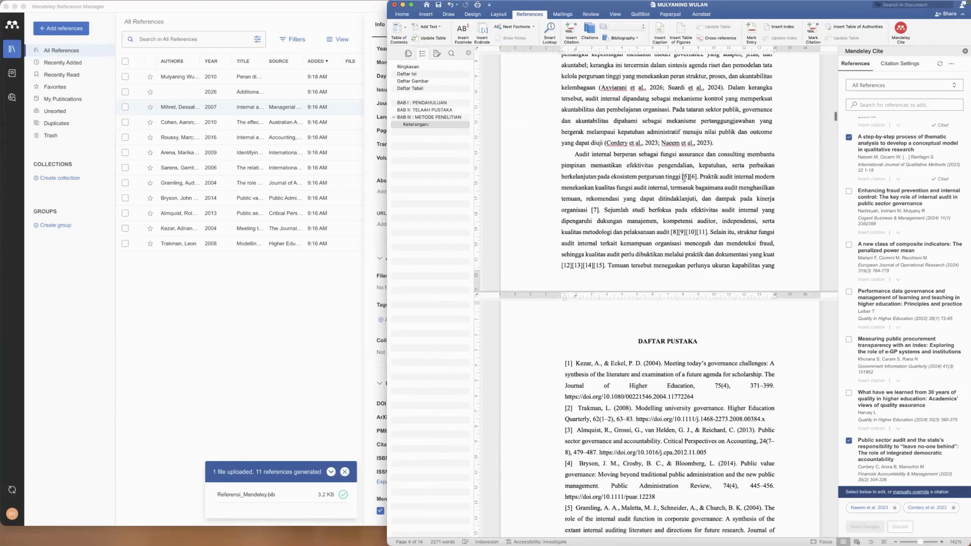
click(691, 177)
click(922, 104)
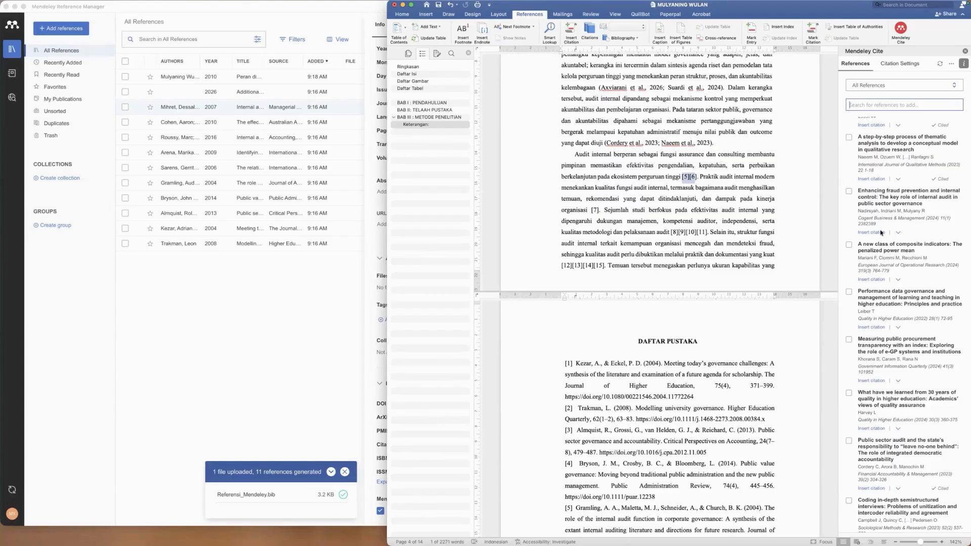
- Switch to Mendeley Reference Manager to view its options for adding references, and return to the Word document
click(264, 287)
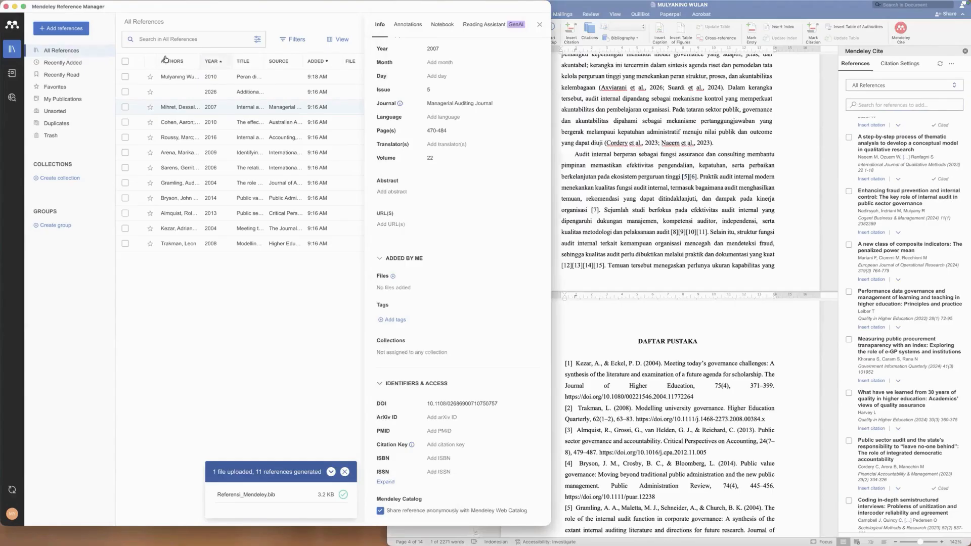
click(81, 32)
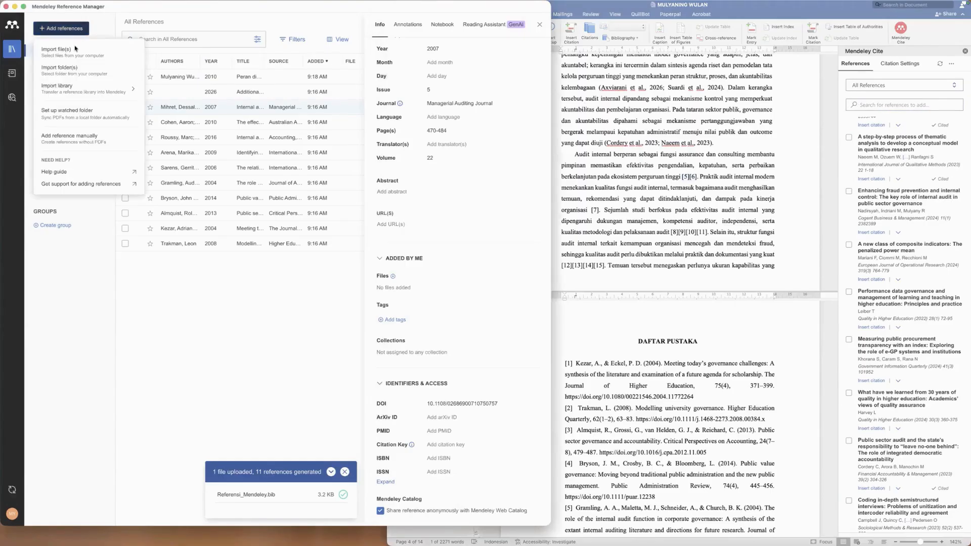
mouse_move(67, 88)
click(739, 180)
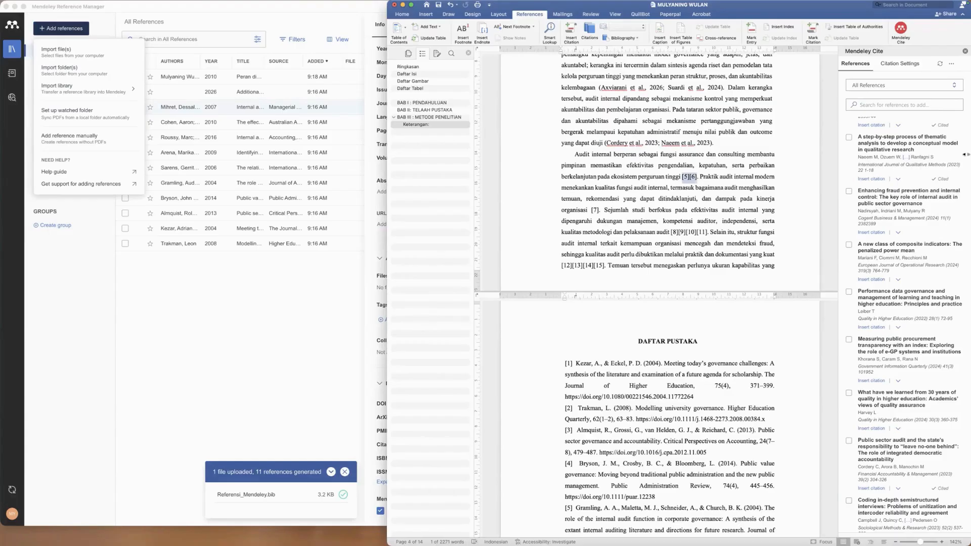
- Replace [5][6] after "perguruan tinggi" with Mendeley citations for "Enhancing fraud prevention and internal control" and "A new class of composite indicators"
key(BackSpace)
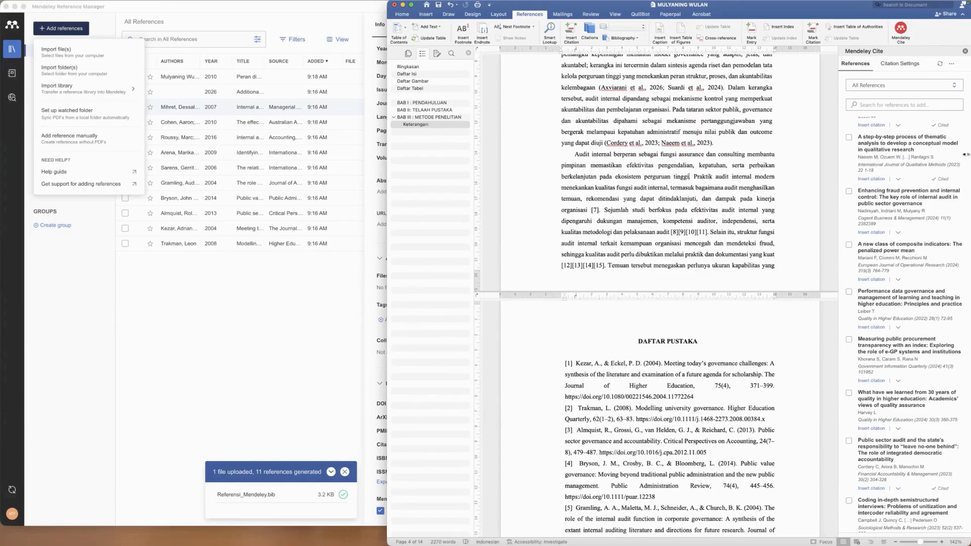
scroll(851, 208, up, 1)
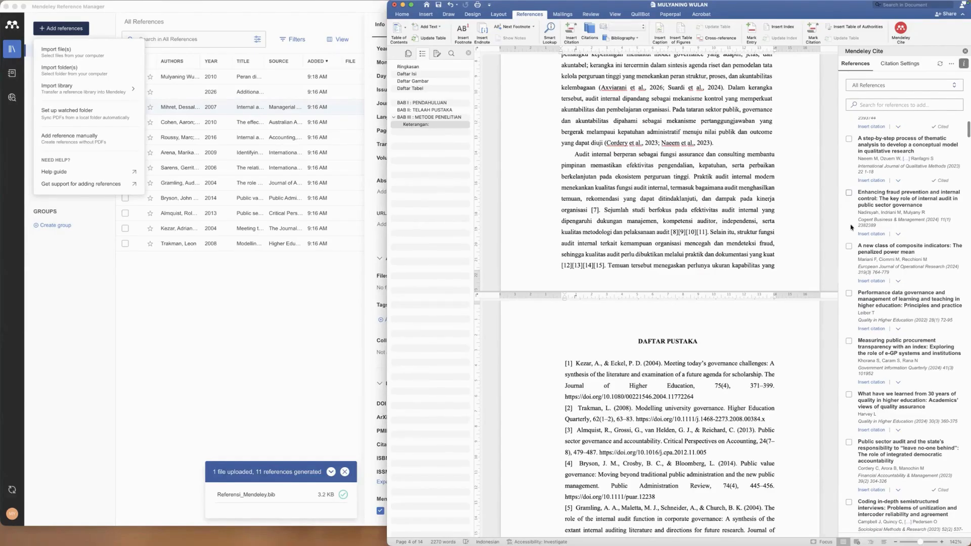
click(849, 193)
click(848, 247)
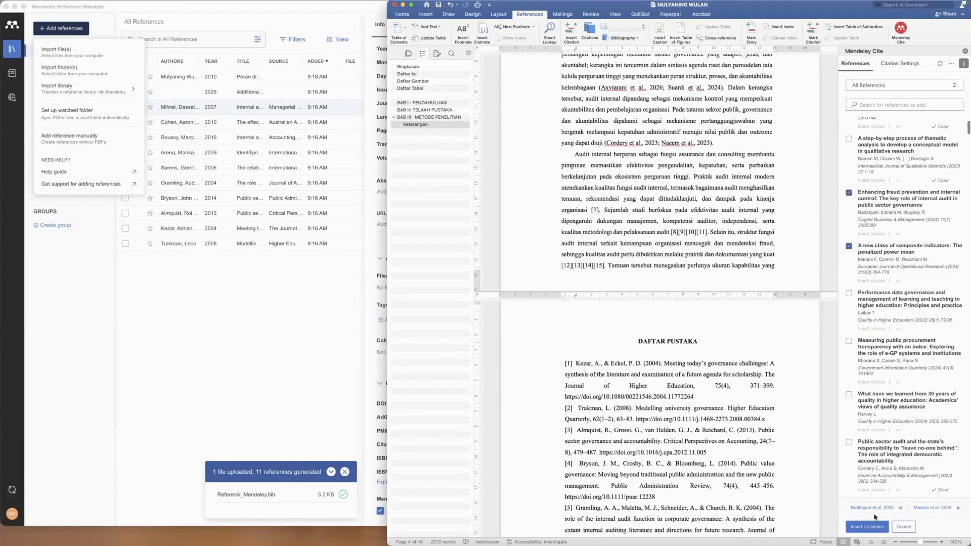
click(693, 166)
click(691, 177)
click(877, 528)
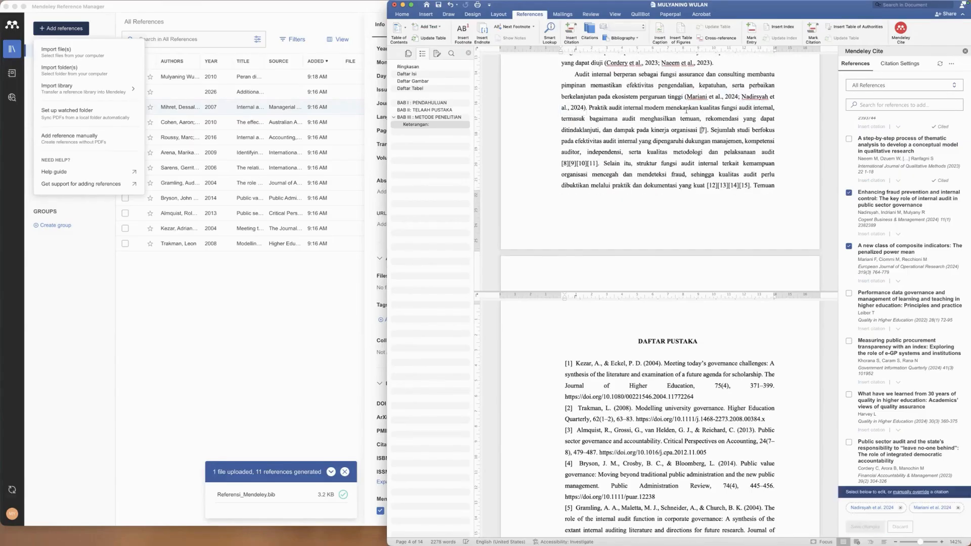
scroll(692, 114, up, 1)
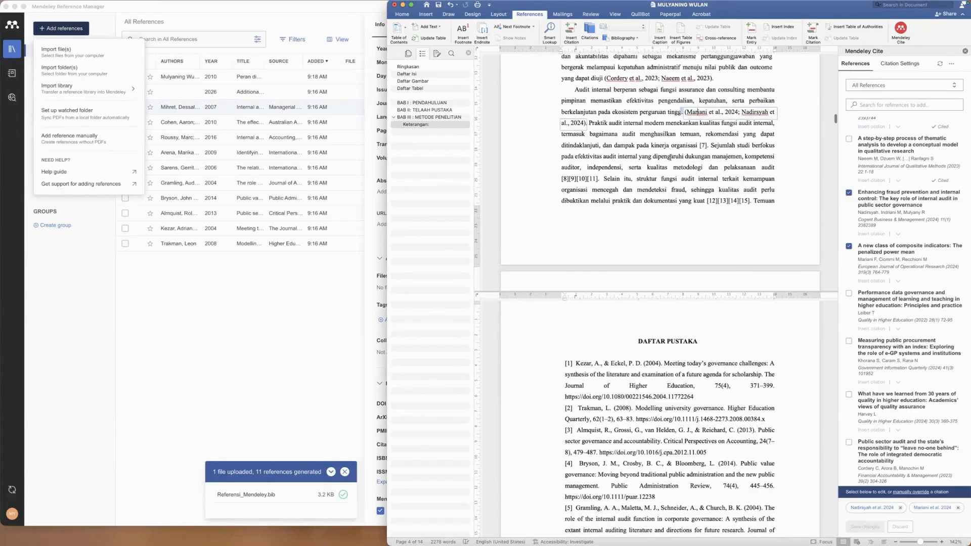
scroll(663, 163, up, 2)
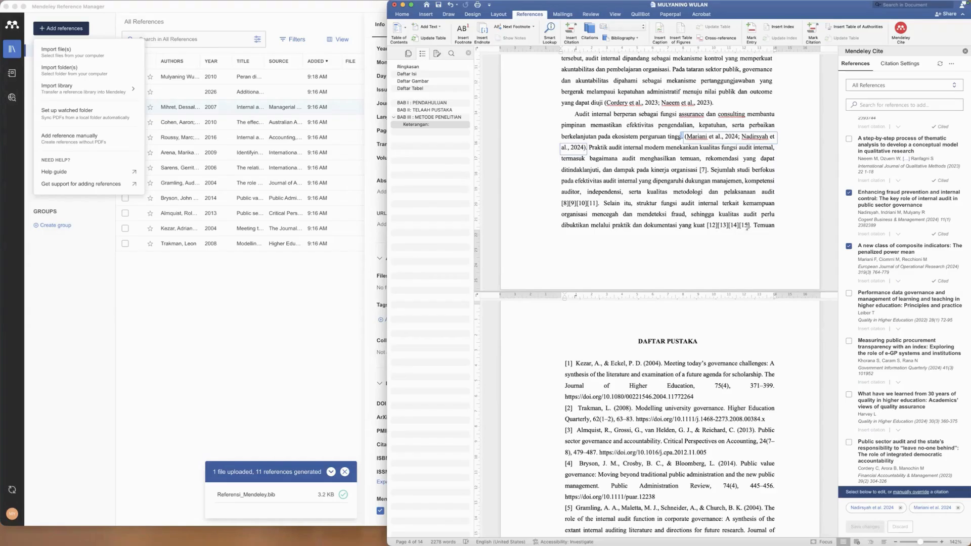
- Examine the DAFTAR PUSTAKA entries that match the numbered citations [12][13][14][15] in the second paragraph
click(706, 226)
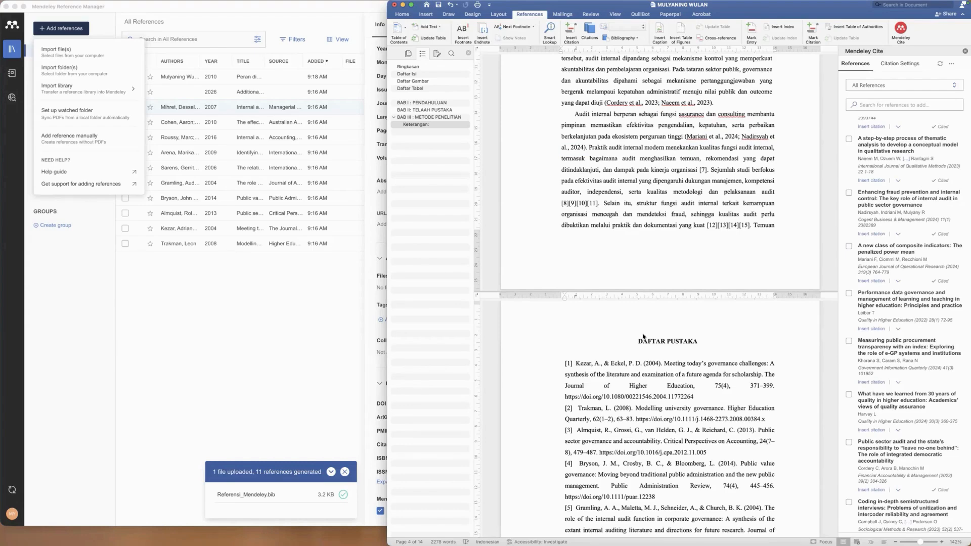
scroll(643, 349, down, 5)
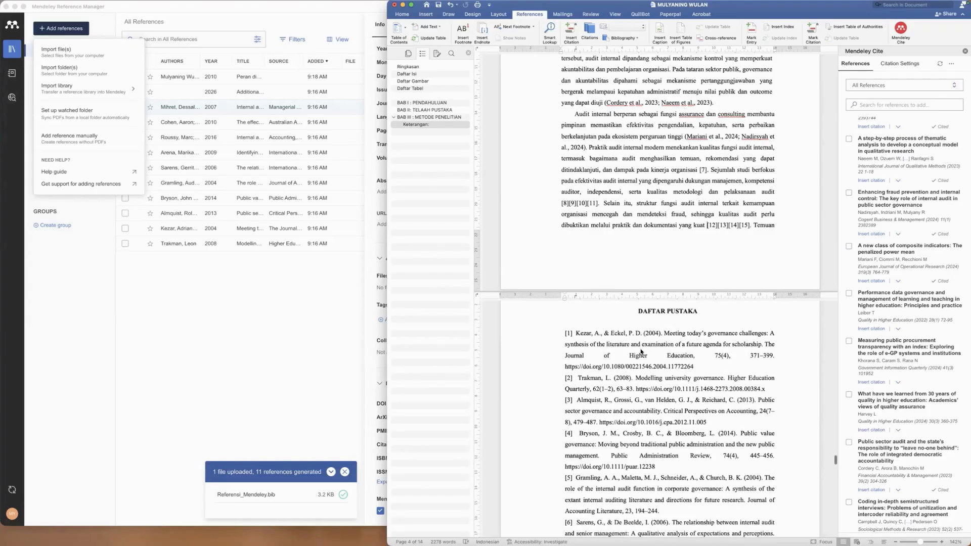
scroll(641, 350, down, 8)
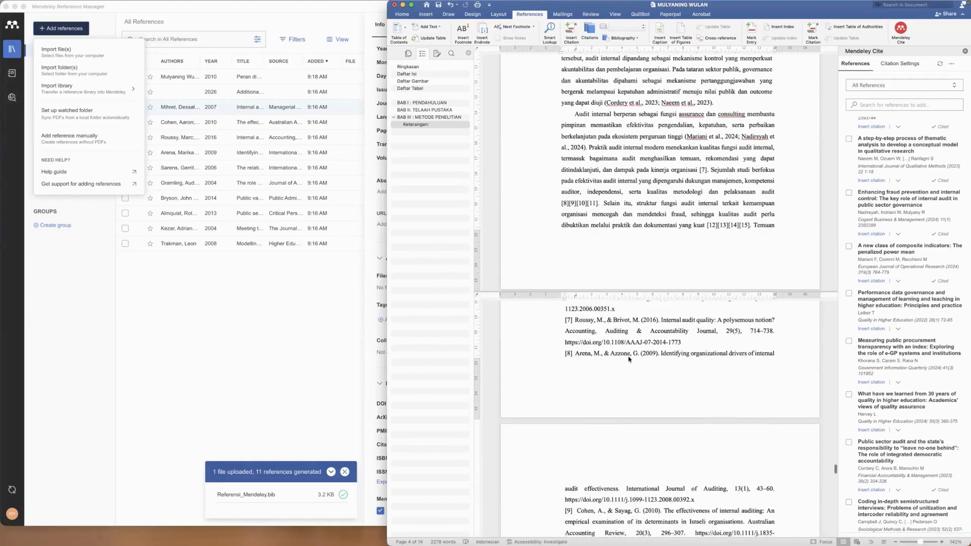
scroll(629, 360, down, 2)
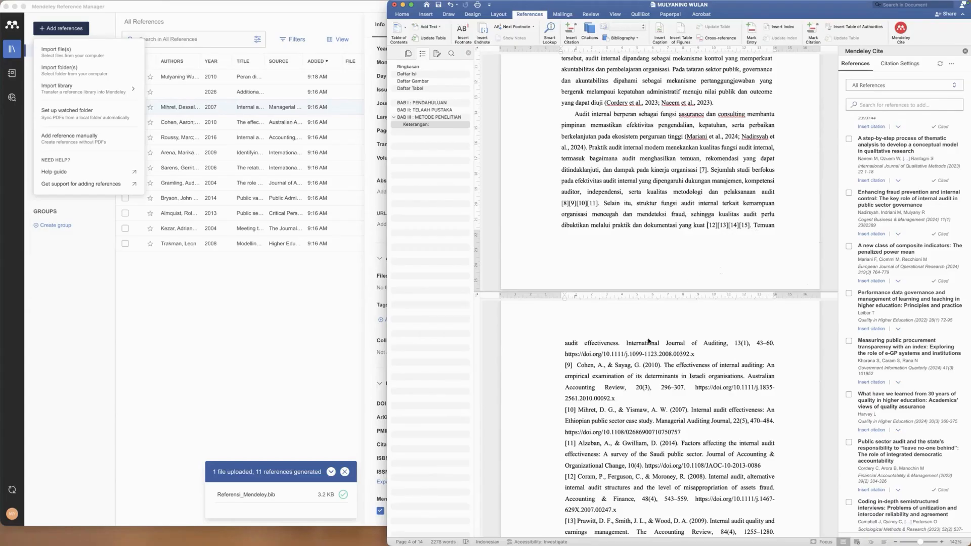
scroll(666, 345, up, 5)
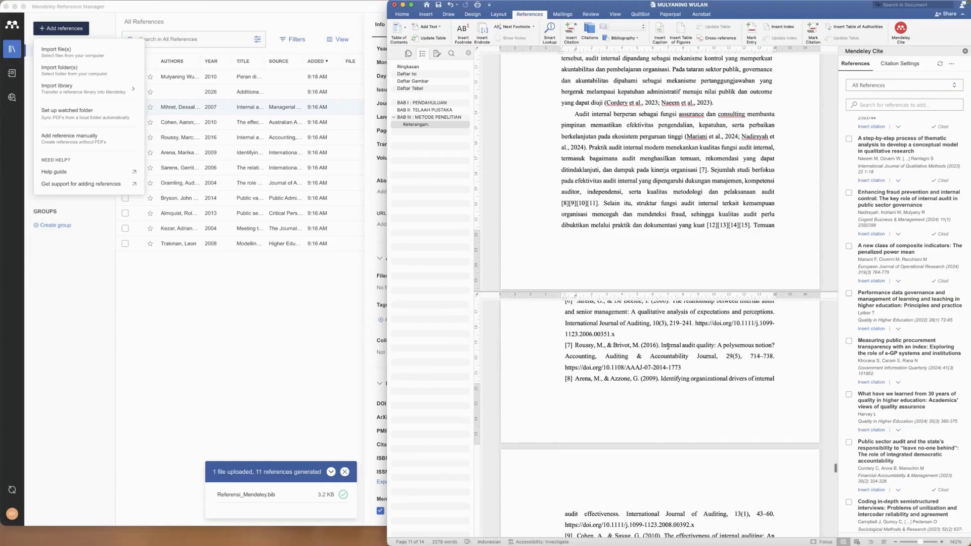
scroll(666, 347, down, 5)
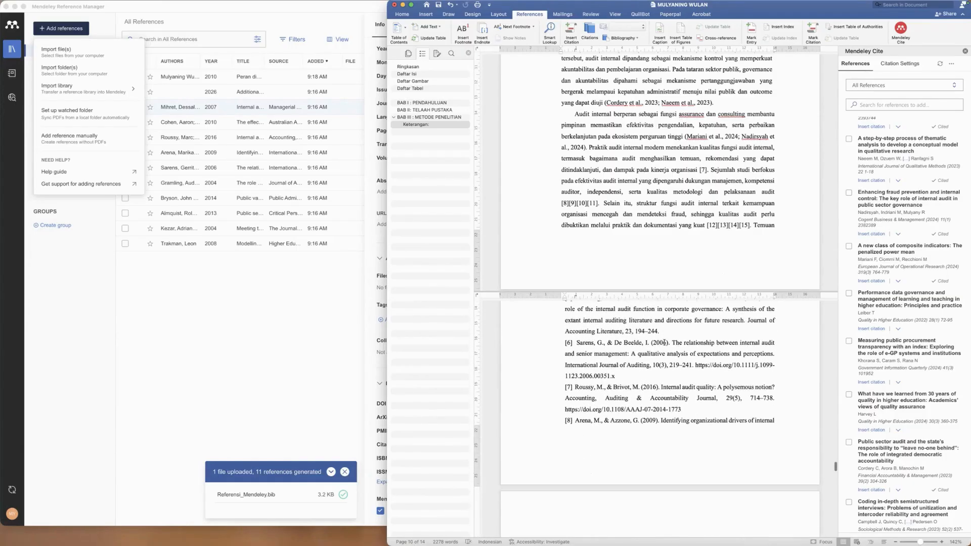
scroll(663, 341, down, 2)
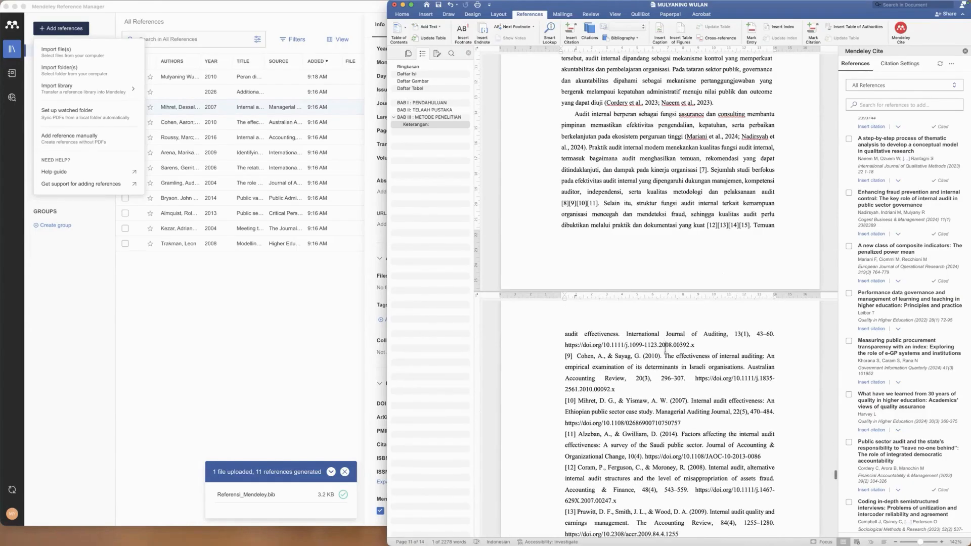
scroll(666, 349, down, 3)
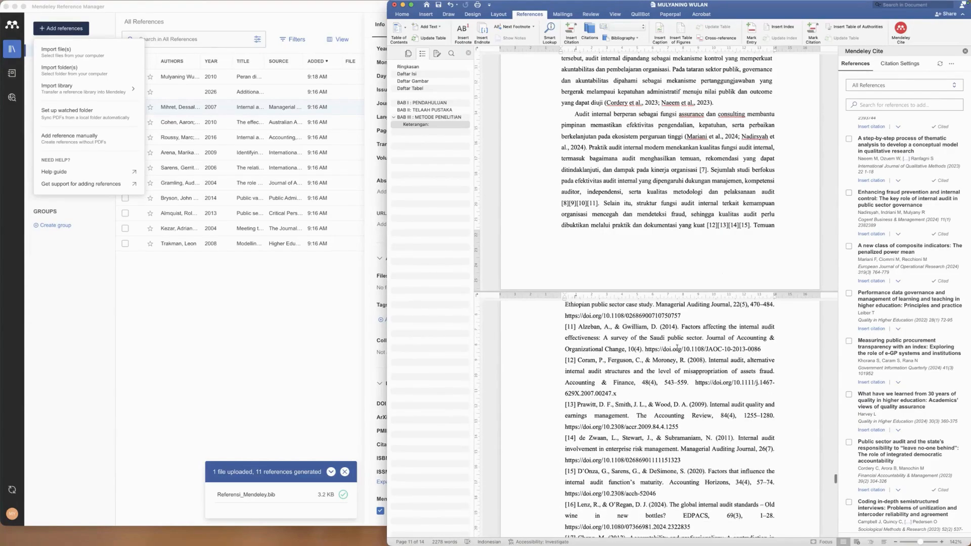
scroll(677, 348, down, 4)
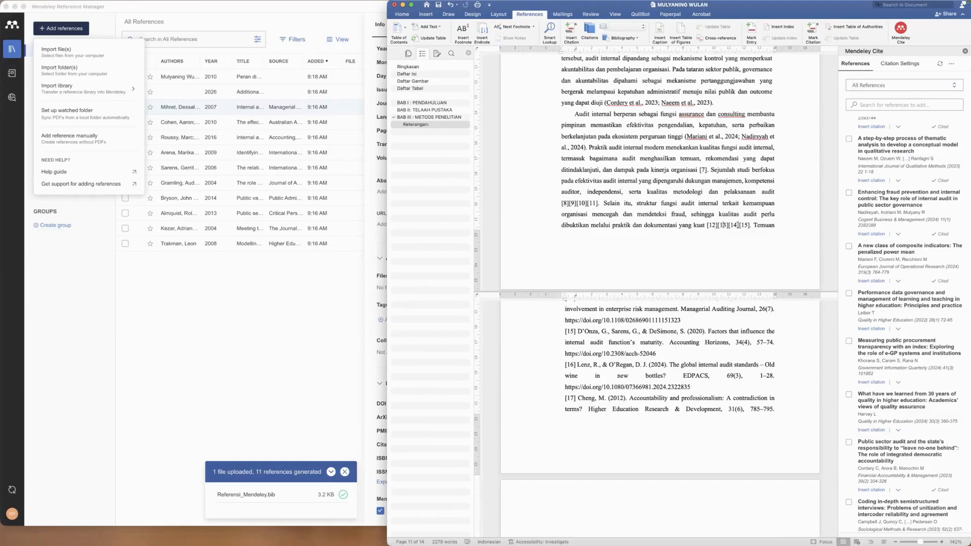
- Delete the numbered citations [12][13][14][15] after "dokumentasi yang kuat" in the second paragraph of section 1.1
click(745, 225)
drag(748, 225, 707, 227)
click(728, 224)
drag(707, 225, 748, 226)
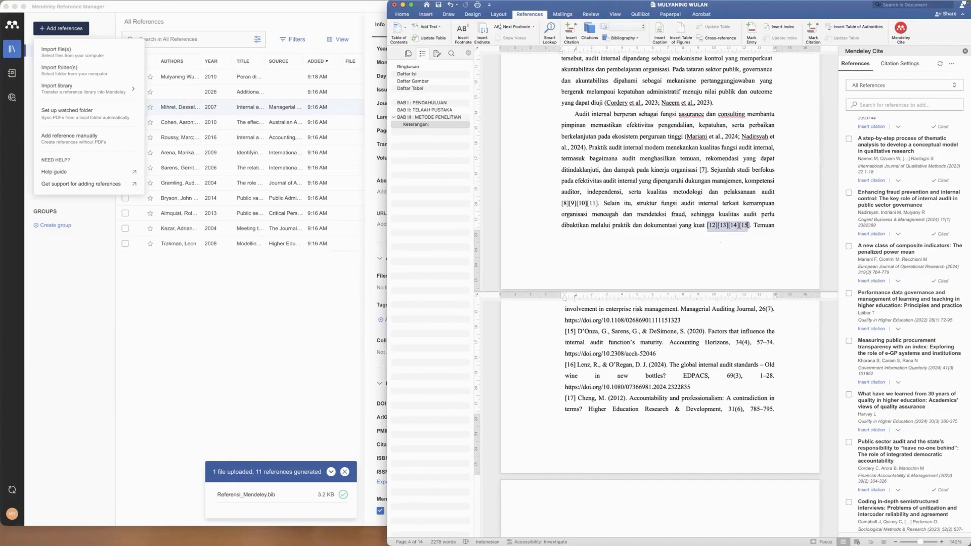
click(862, 191)
key(BackSpace)
key(BackSpace)
key(BackSpace)
key(BackSpace)
key(BackSpace)
key(BackSpace)
key(BackSpace)
key(BackSpace)
key(BackSpace)
key(BackSpace)
key(BackSpace)
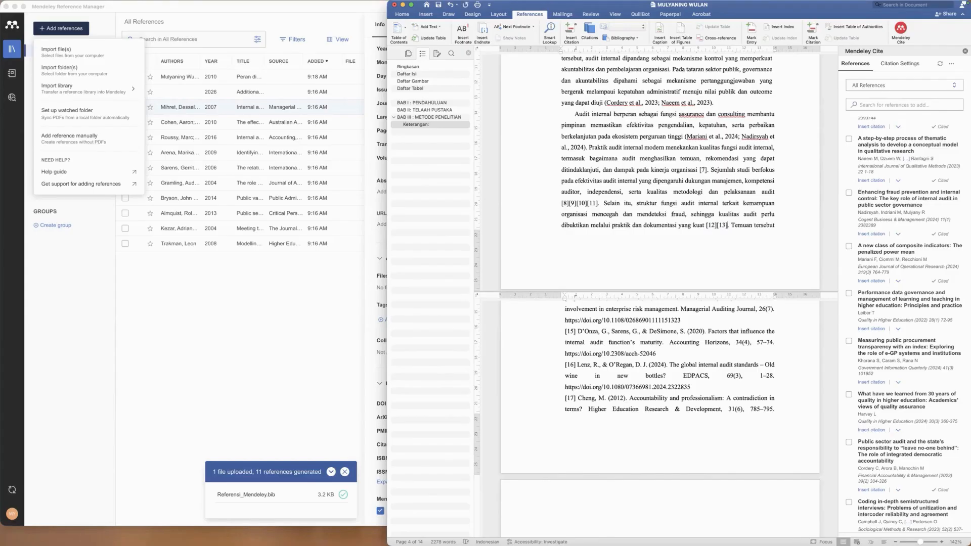
key(BackSpace)
key(BackSpace)
key(BackSpace)
key(BackSpace)
key(BackSpace)
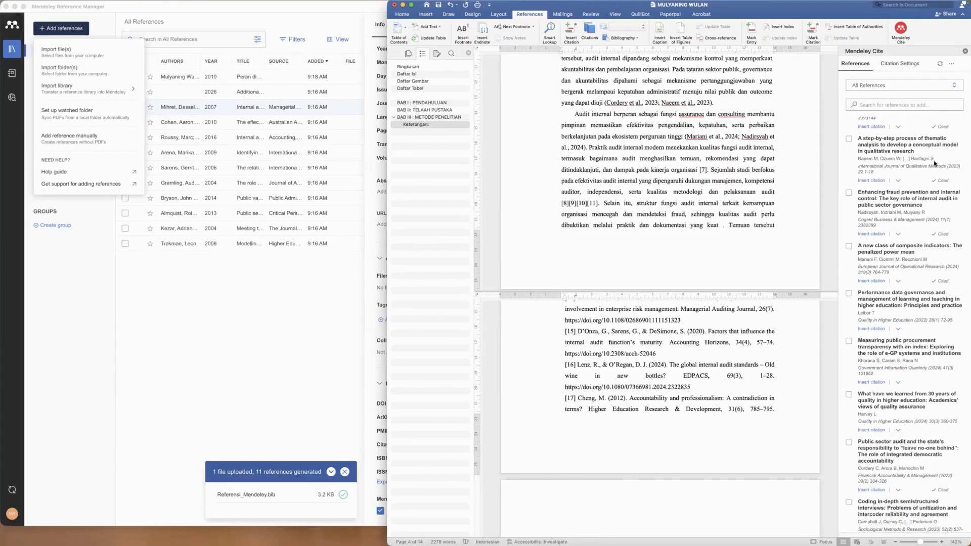
- Insert a four-source citation after "yang kuat" for "What have we learned from 30 years", "Public sector audit", "Coding in-depth semistructured interviews" and "One size fits all?"
scroll(900, 271, down, 3)
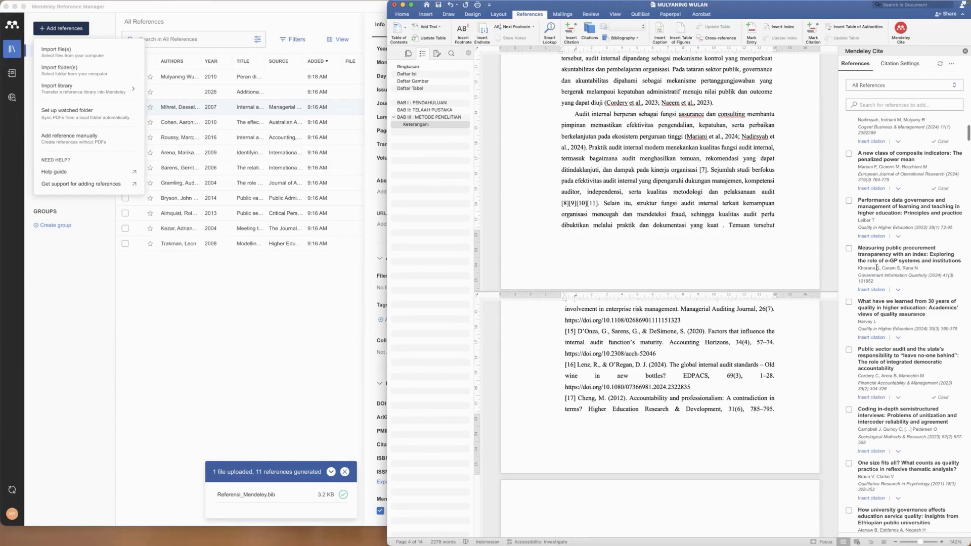
click(849, 302)
click(848, 350)
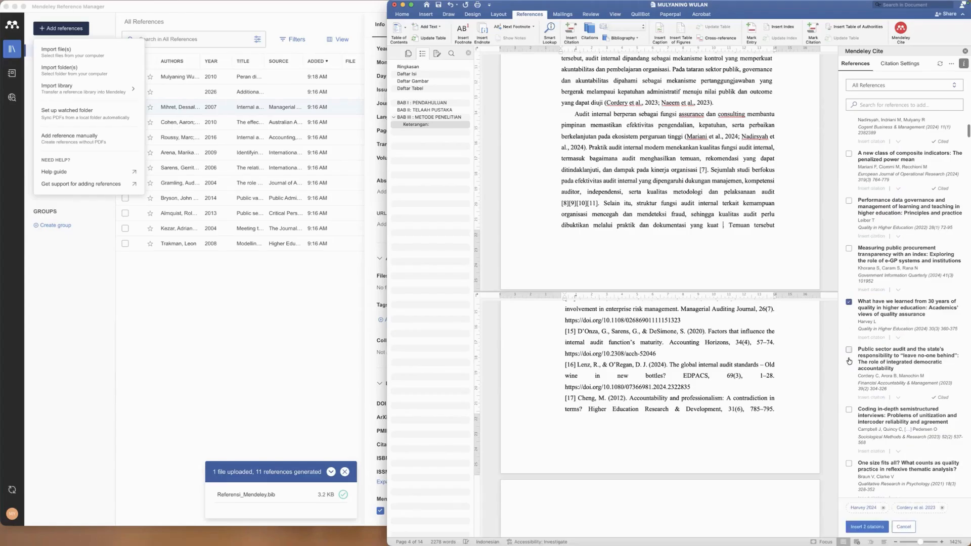
click(849, 464)
click(849, 411)
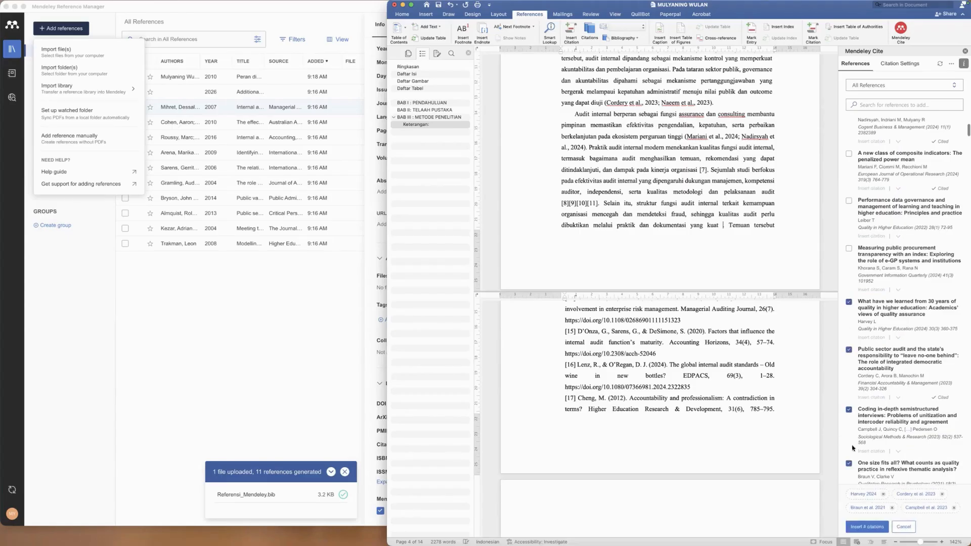
click(866, 527)
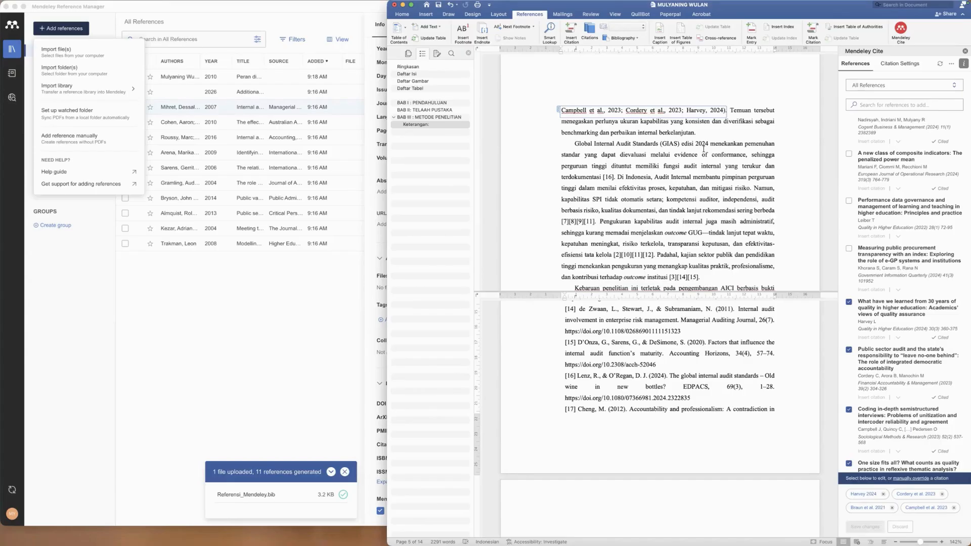
scroll(704, 152, up, 5)
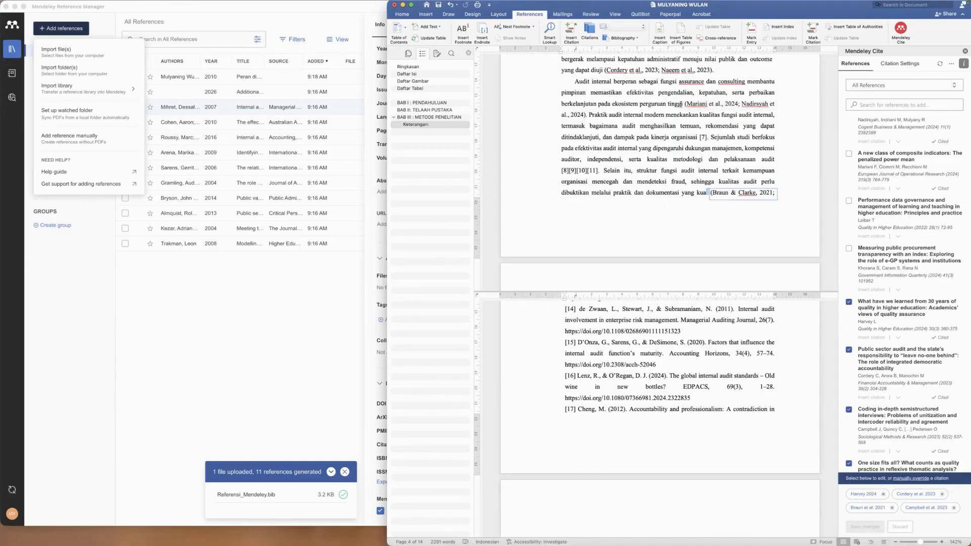
- Try to start the paragraph beginning "Audit internal berperan" with the word "Menurut"
click(681, 103)
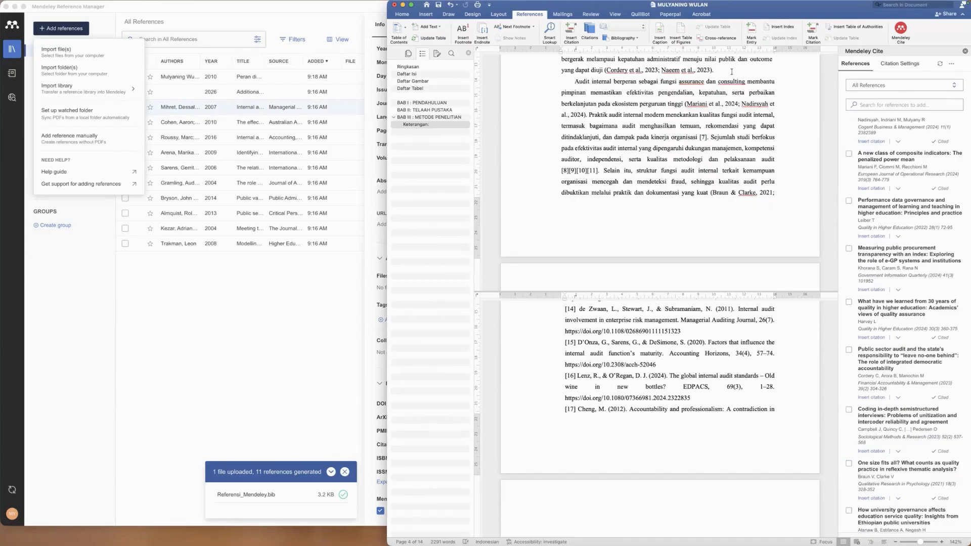
text(Menurut)
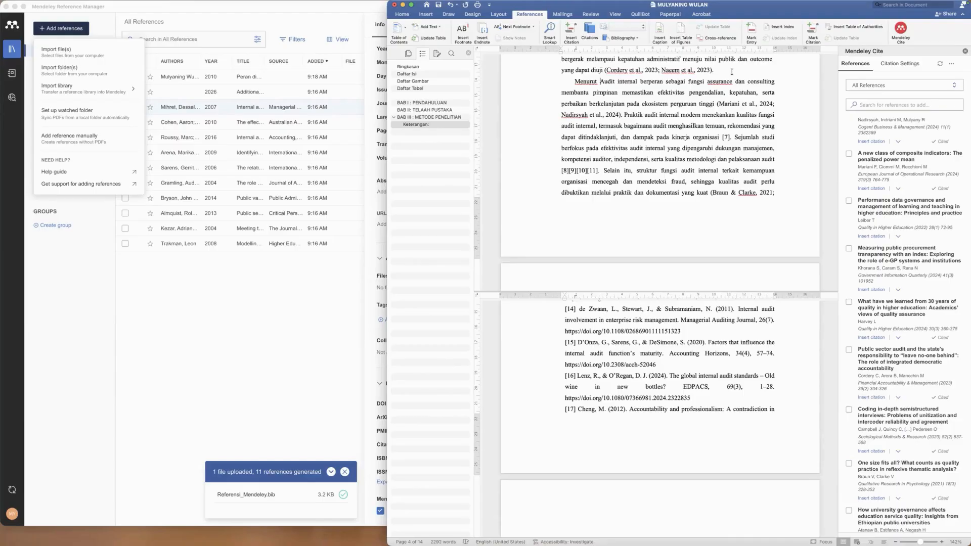
drag(717, 103, 620, 125)
key(super+z)
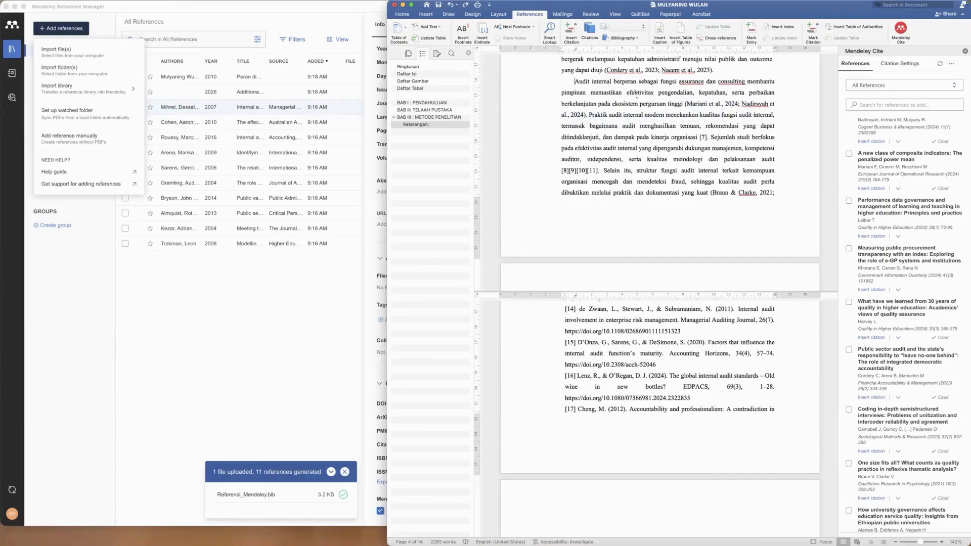
- Add the word "Menurut" before "Audit internal berperan" at the start of the second paragraph
click(694, 104)
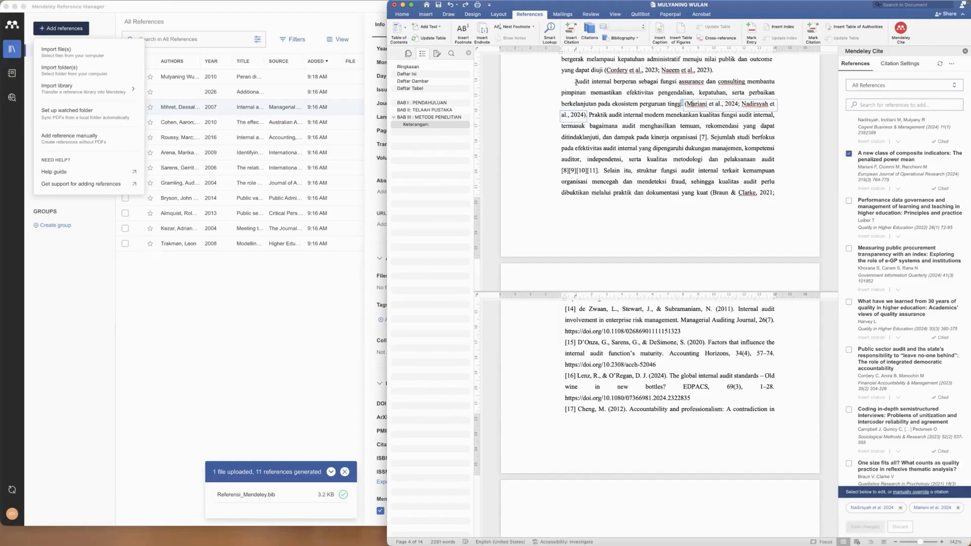
click(615, 62)
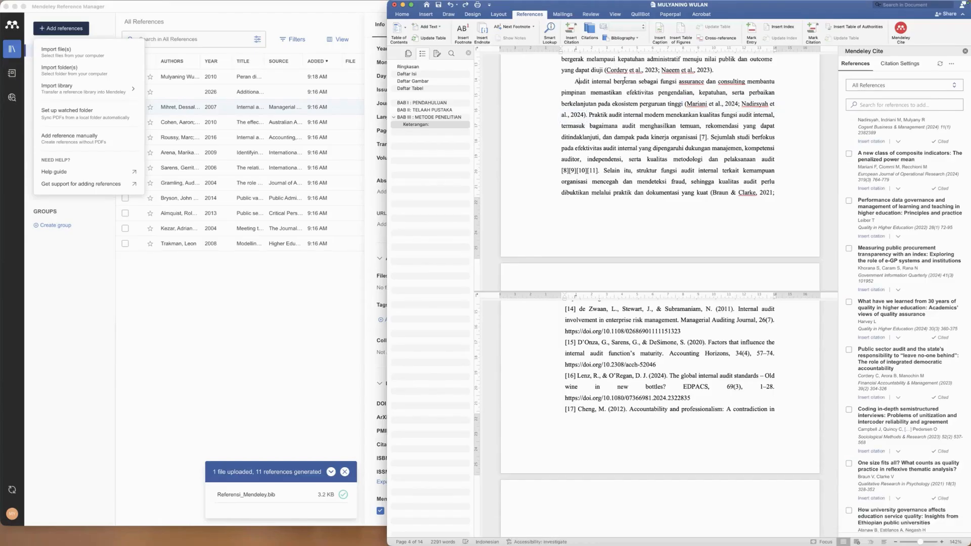
click(723, 104)
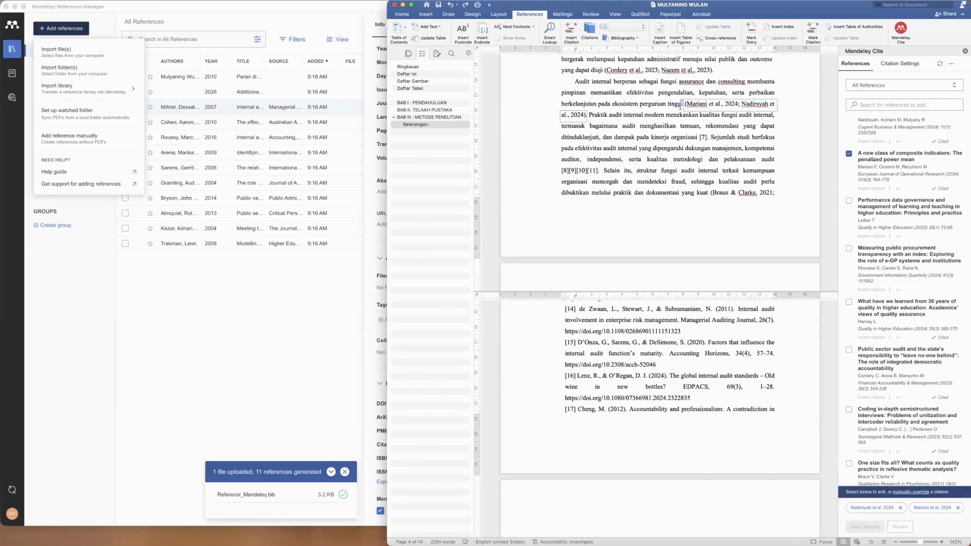
click(575, 81)
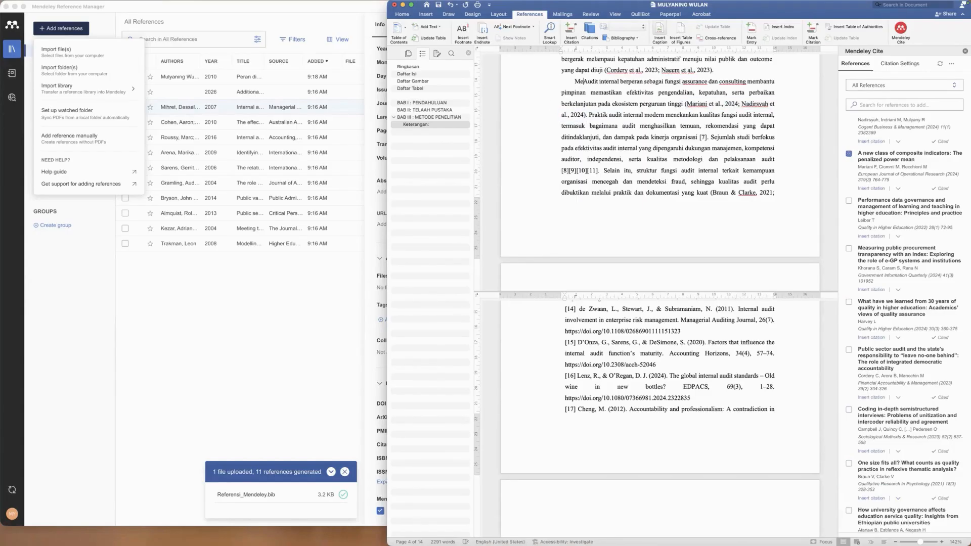
text(Menurut)
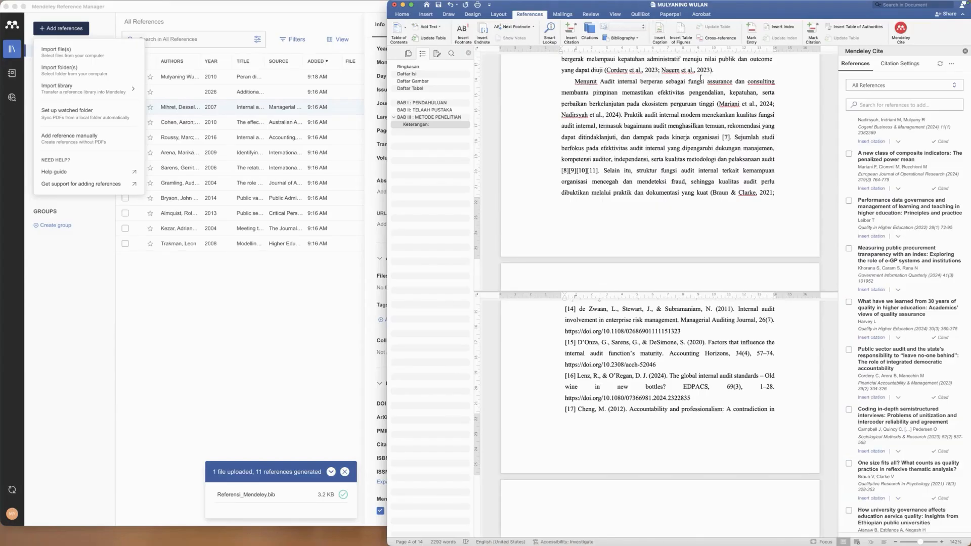
click(620, 115)
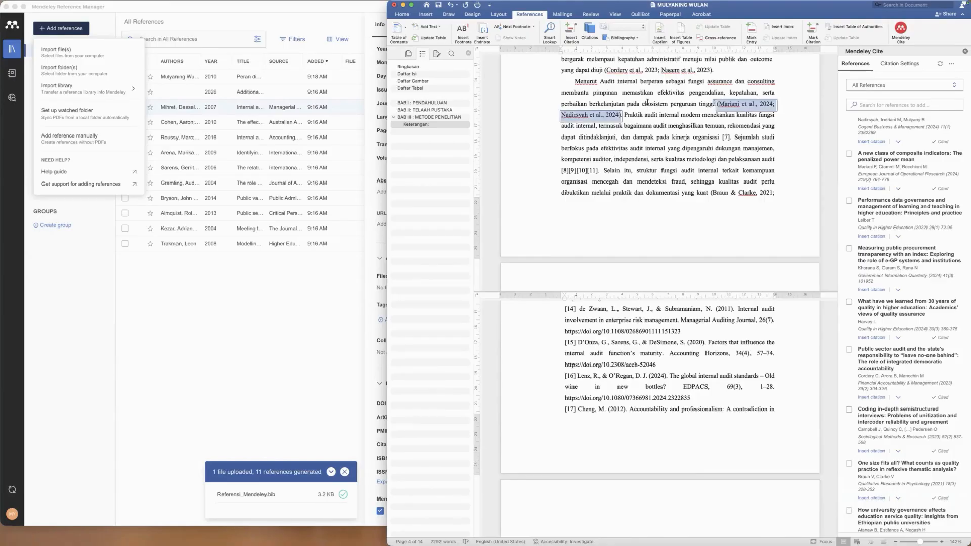
key(BackSpace)
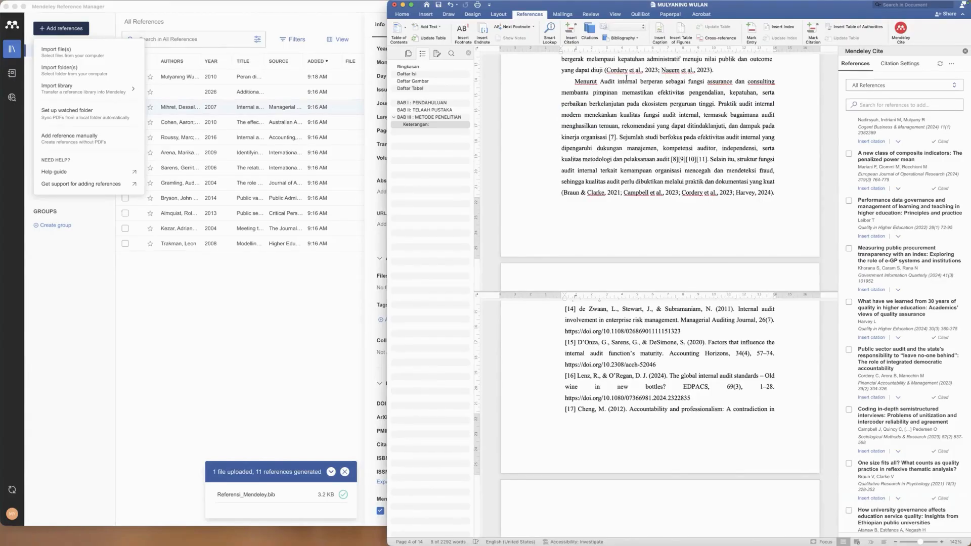
text((Mariani et al., 2024; Nadirsyah et al., 2024))
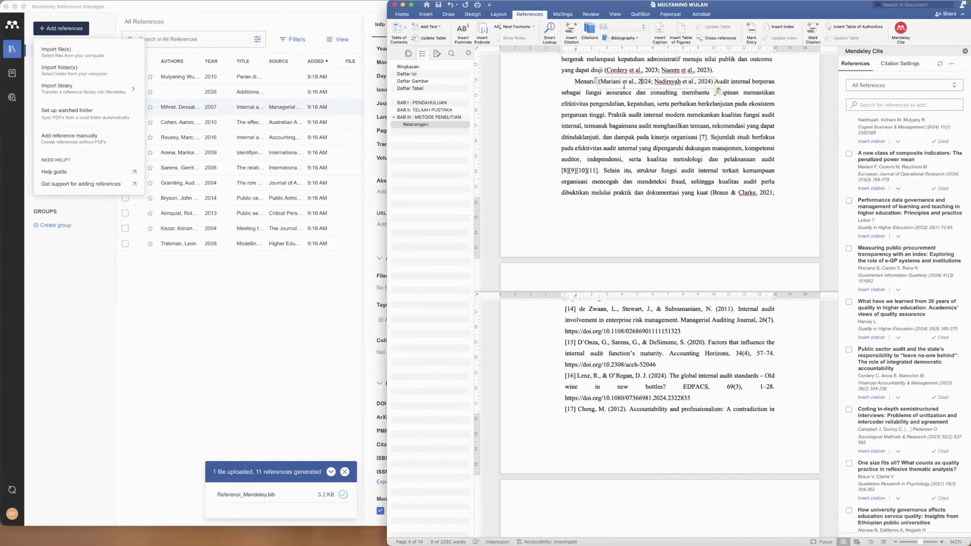
click(599, 82)
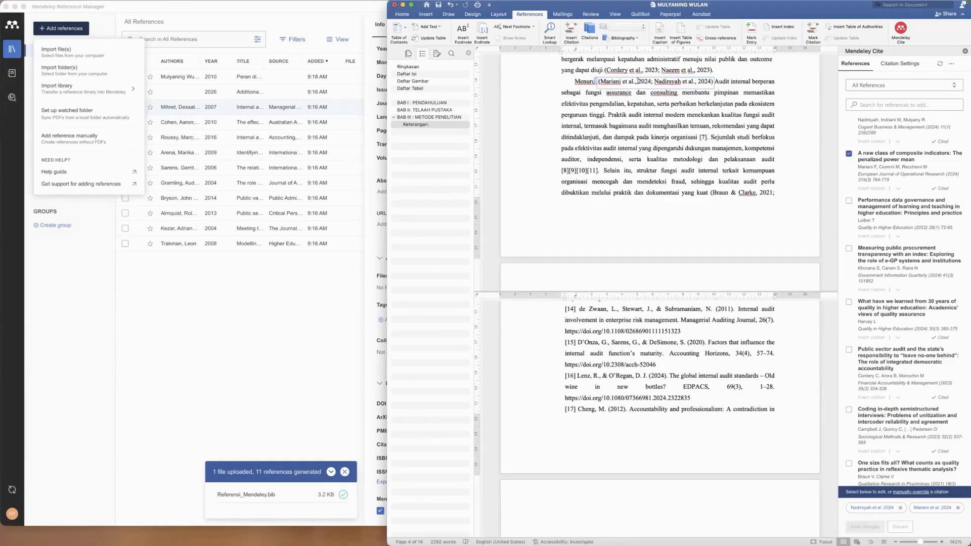
click(625, 82)
key(super+z)
key(super+z)
key(super+z)
- Move the two-source citation from after "perguruan tinggi" to directly after "Menurut" at the start of the paragraph
key(super+c)
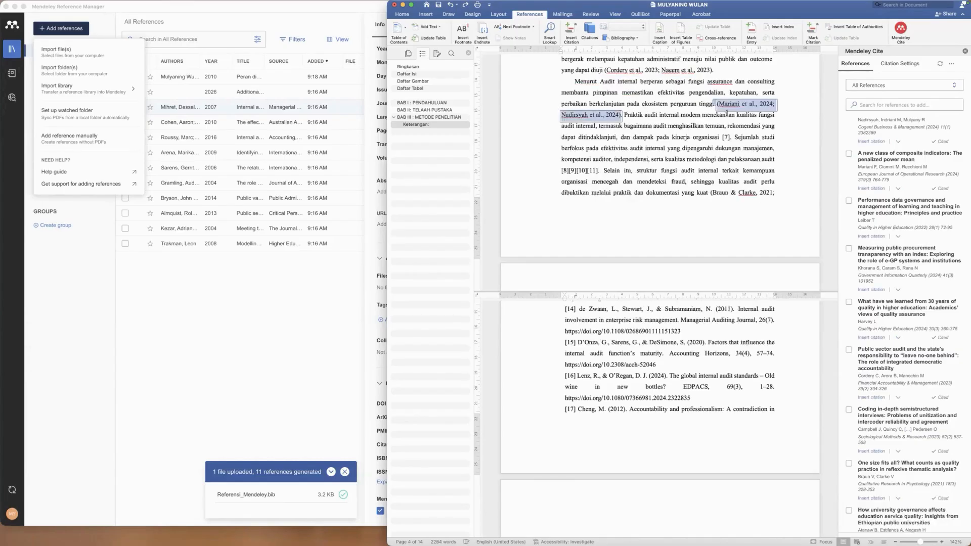
right_click(725, 105)
click(732, 110)
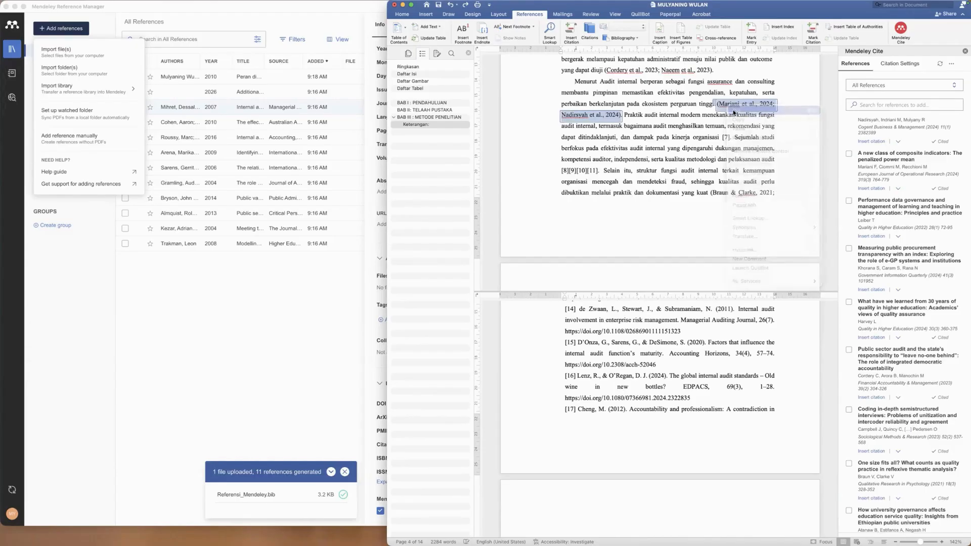
right_click(600, 84)
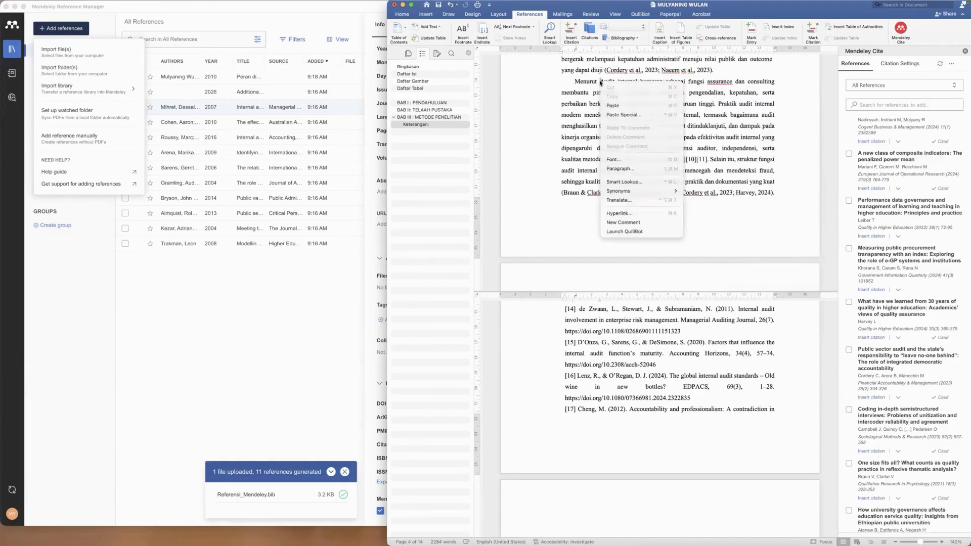
click(610, 104)
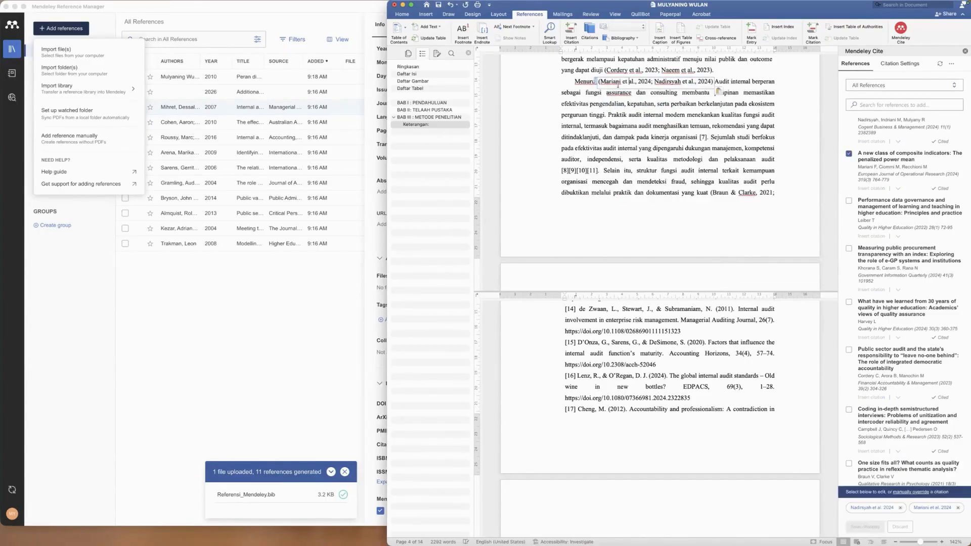
click(623, 114)
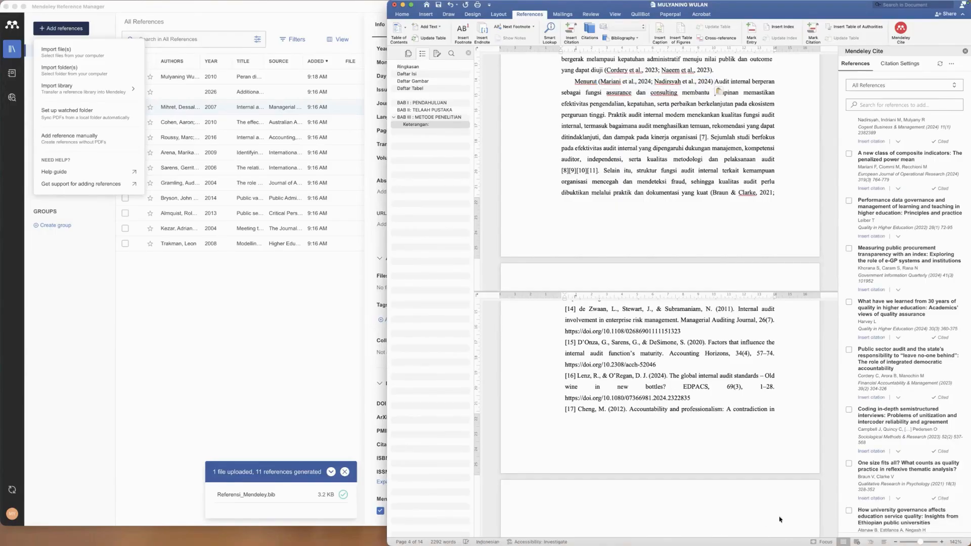
- Remove the opening parenthesis from the citation placed after "Menurut"
click(926, 541)
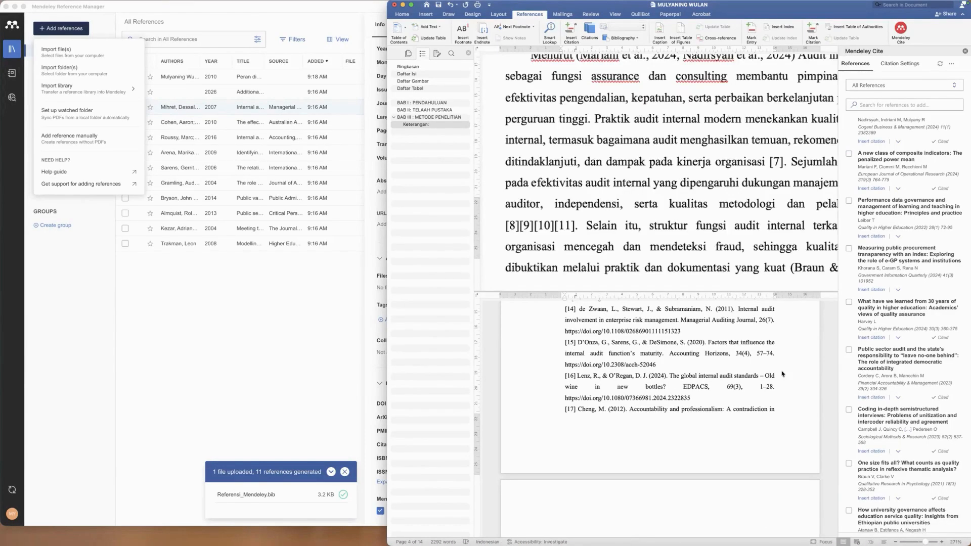
click(920, 540)
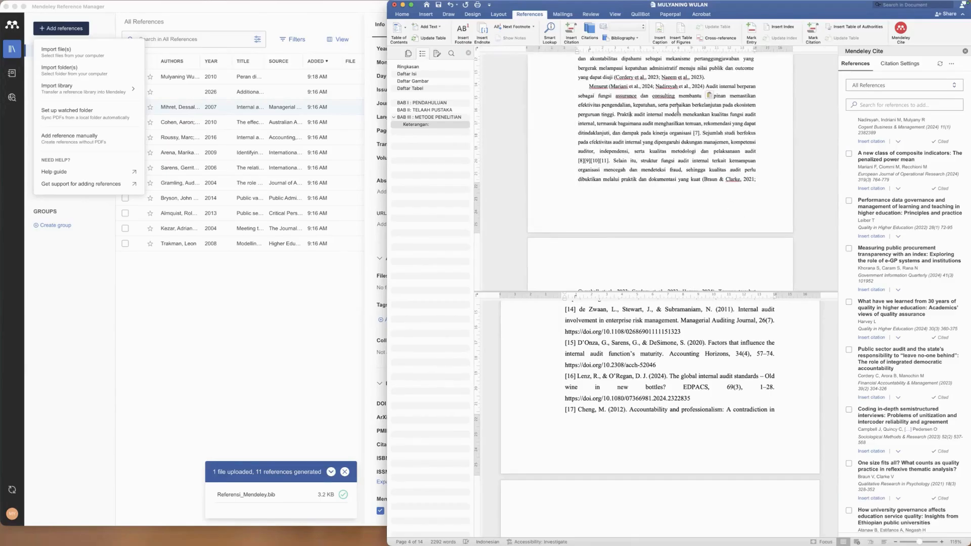
click(920, 536)
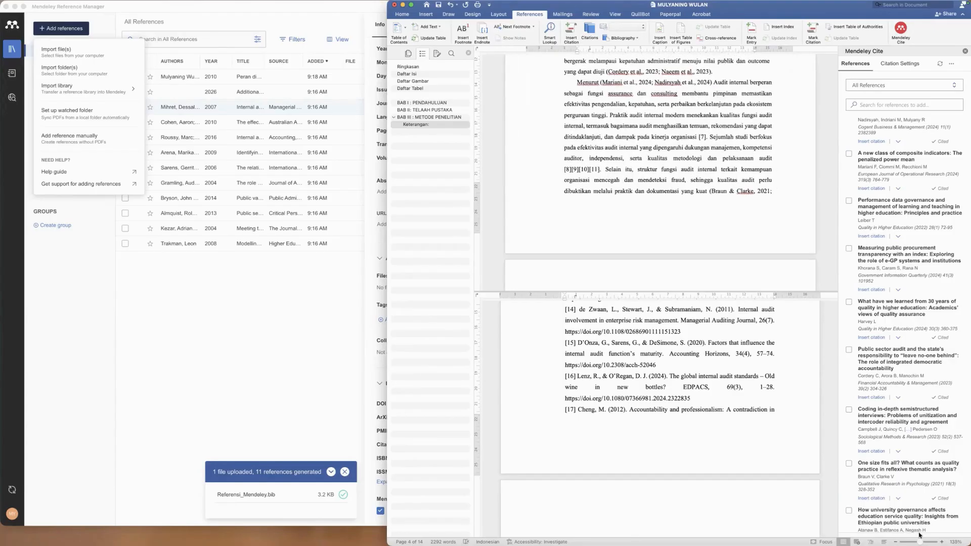
click(920, 536)
click(632, 78)
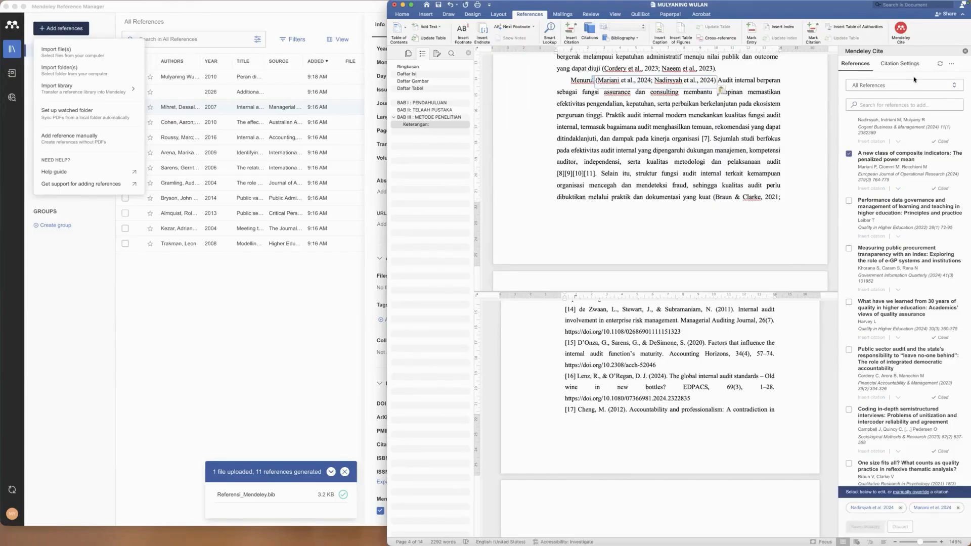
key(BackSpace)
key(BackSpace)
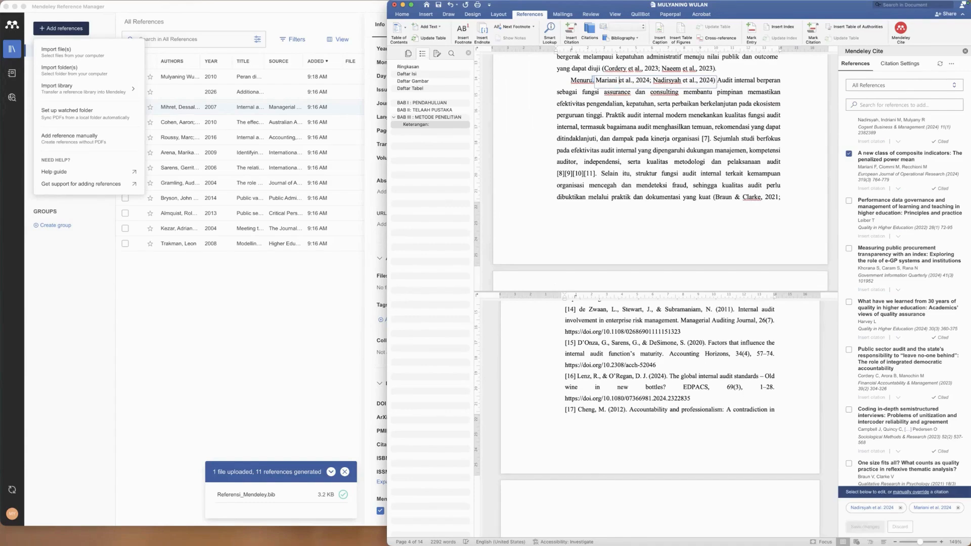
- Rewrite the citation after "Menurut" in narrative form, with each 2024 in its own parentheses and a comma between the two sources
key(Right)
key(Right)
key(Right)
text((2024)
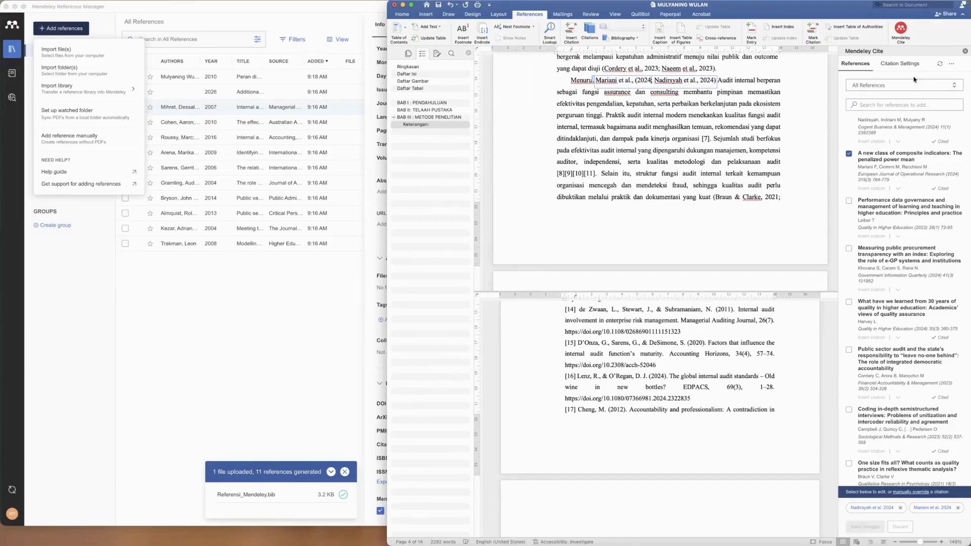
text())
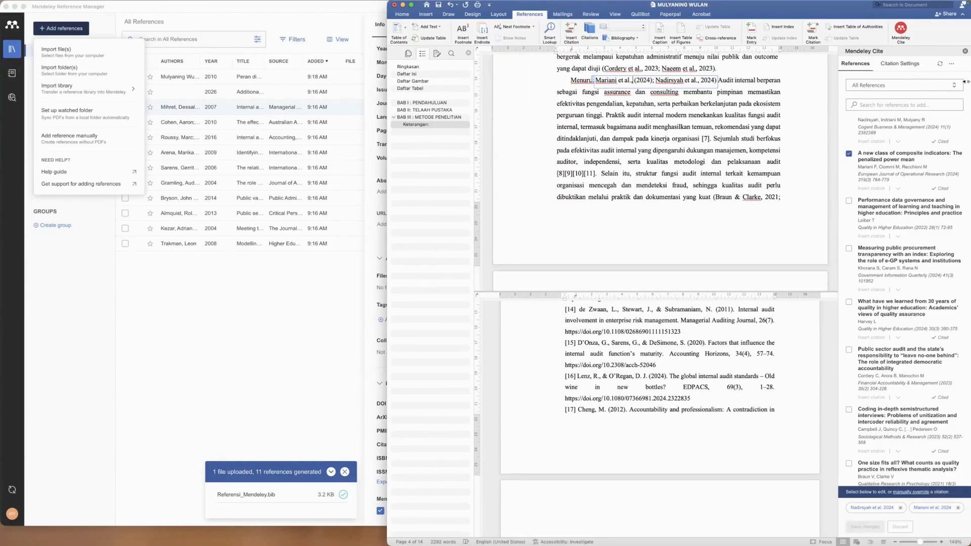
key(BackSpace)
key(BackSpace)
text(()
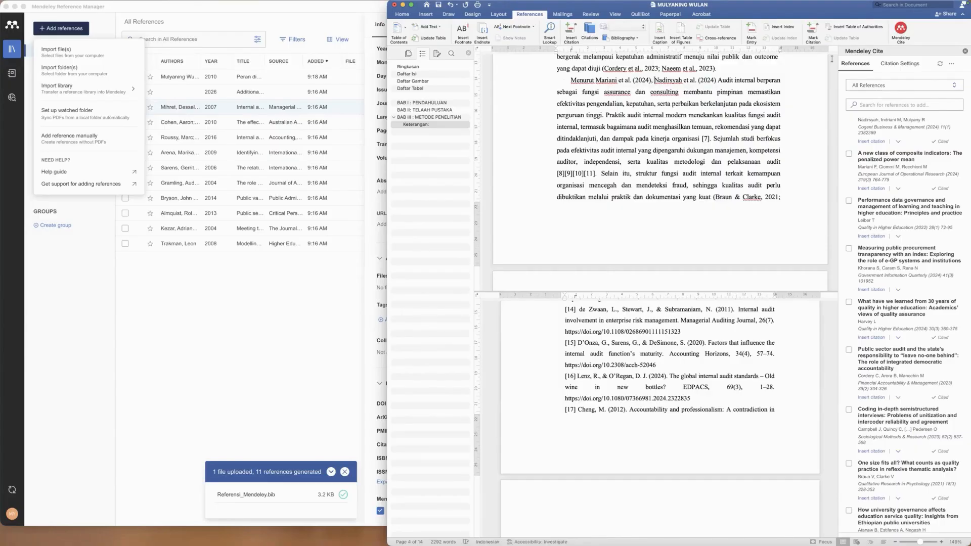
- Try to replace the comma between the two sources cited after "Menurut" with the word "dan"
click(656, 81)
key(BackSpace)
key(BackSpace)
text(ad)
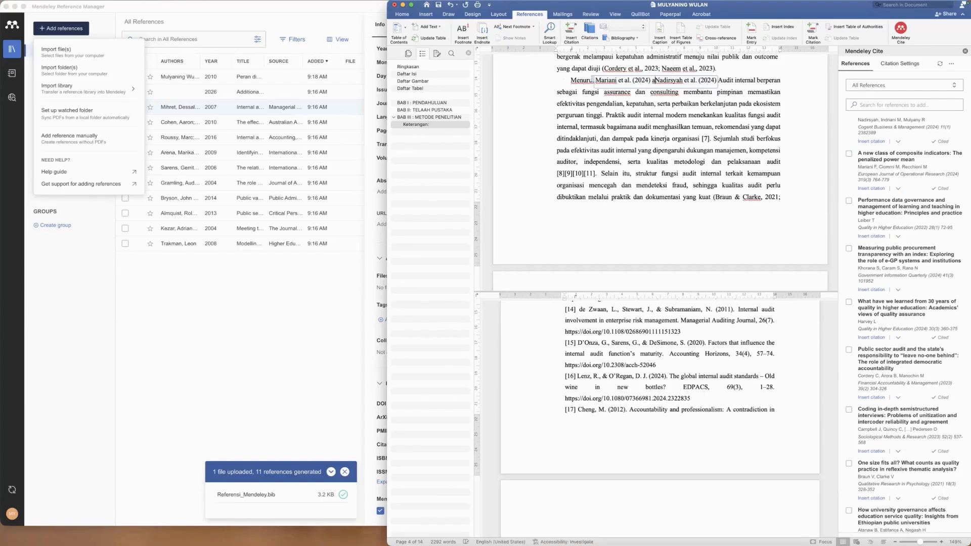
text(a)
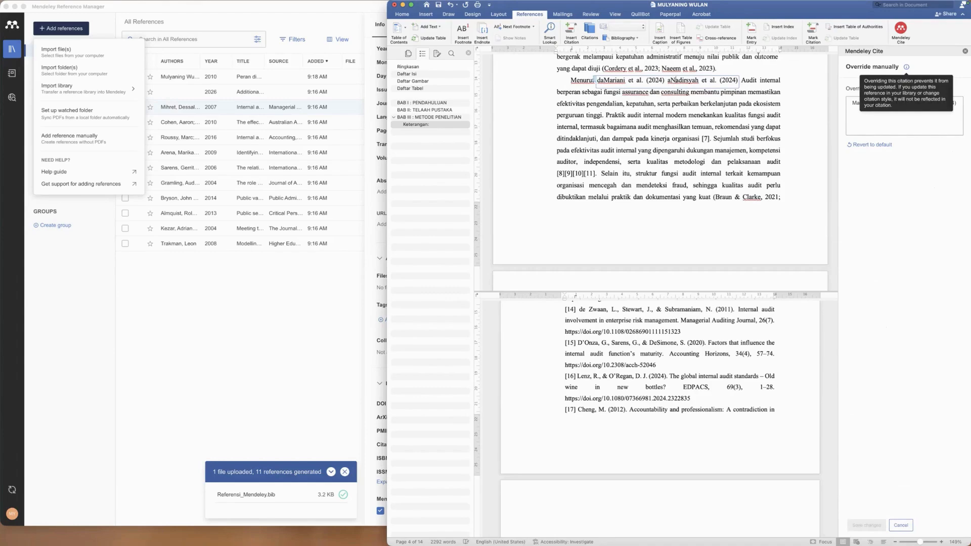
key(BackSpace)
key(alt)
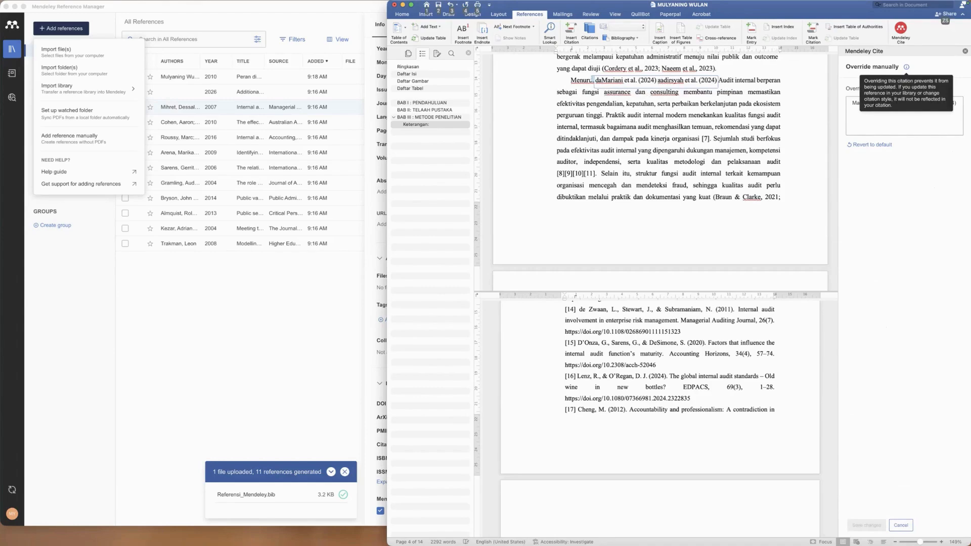
key(z)
key(s)
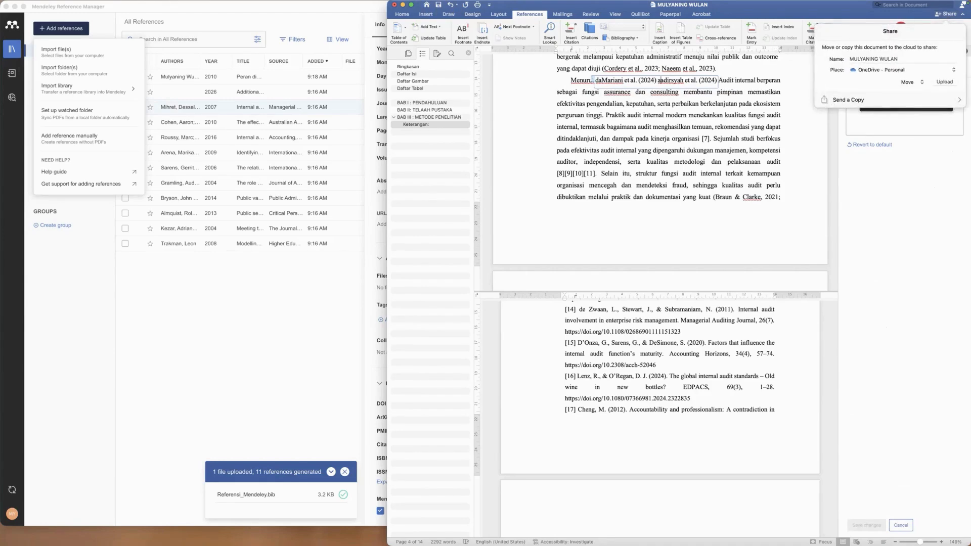
click(739, 79)
click(674, 94)
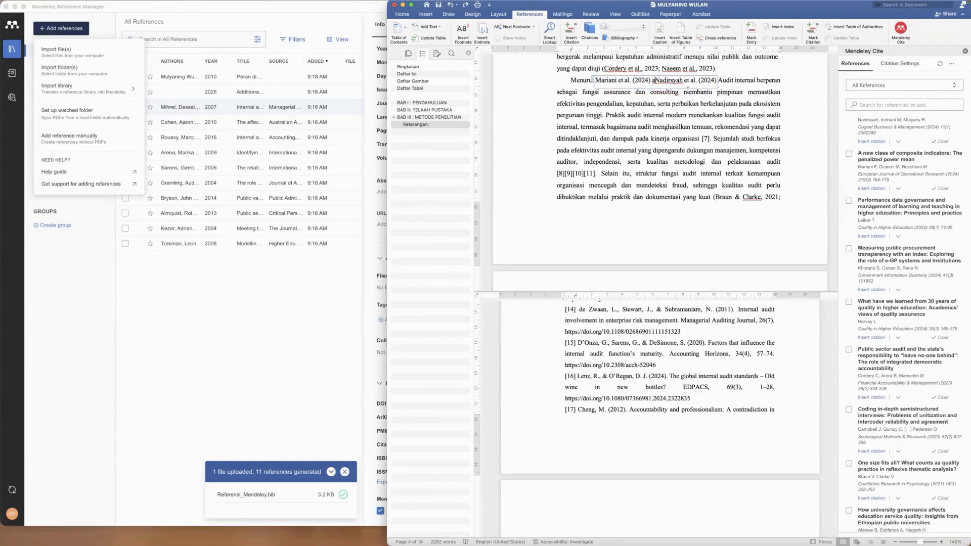
- Clear the stray letter between the two cited sources and insert "dan" there
click(678, 82)
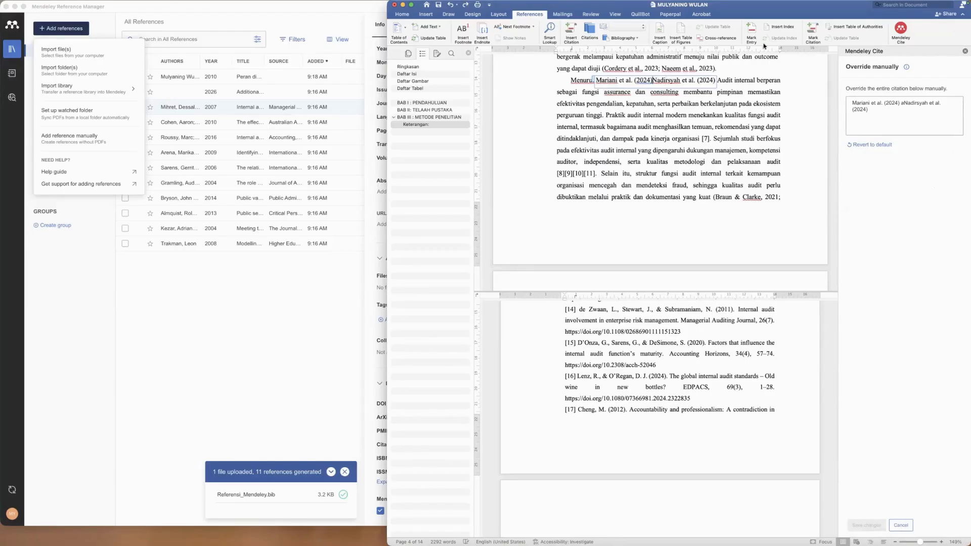
click(653, 81)
text(dan)
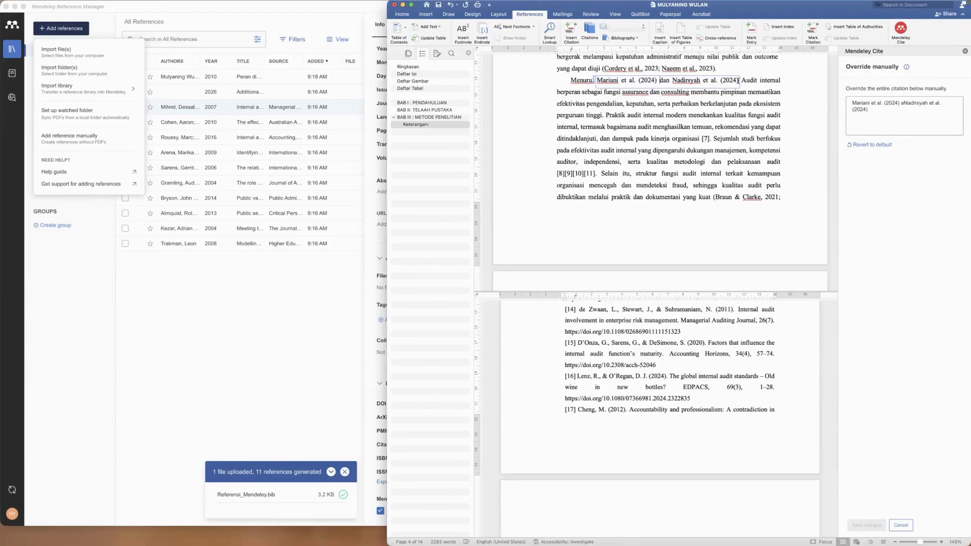
- Add "menyatakan bahwa" between the narrative citation and "Audit internal berperan"
click(741, 80)
text(men)
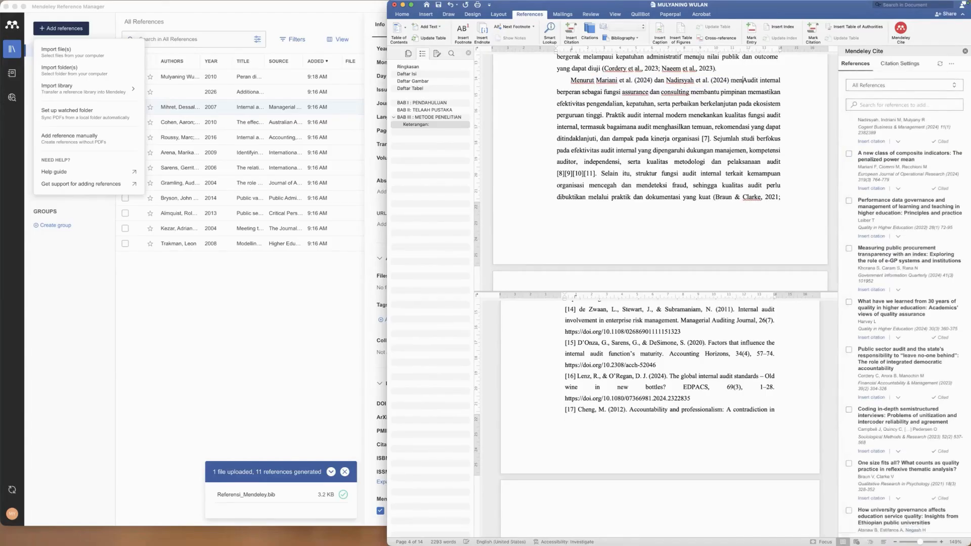
text(yatakan ba)
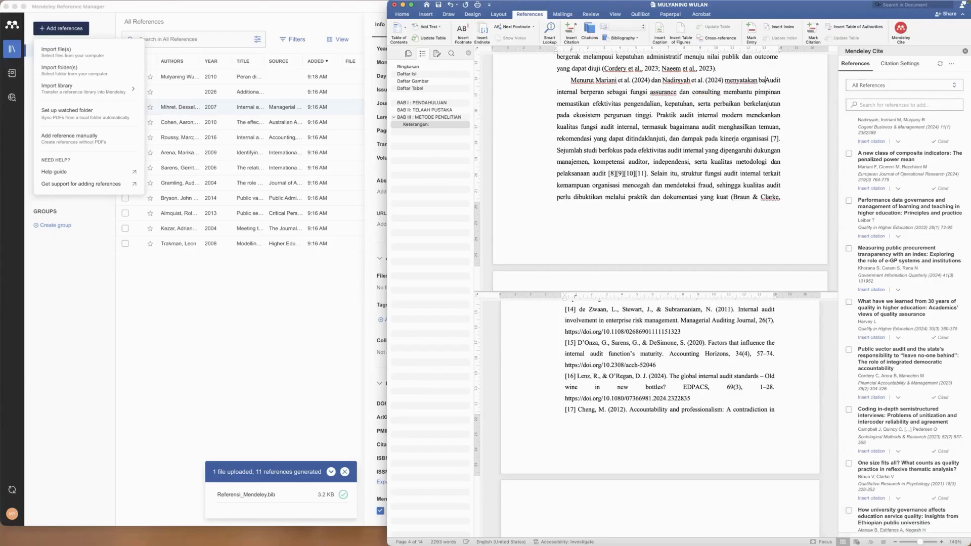
text(hwa)
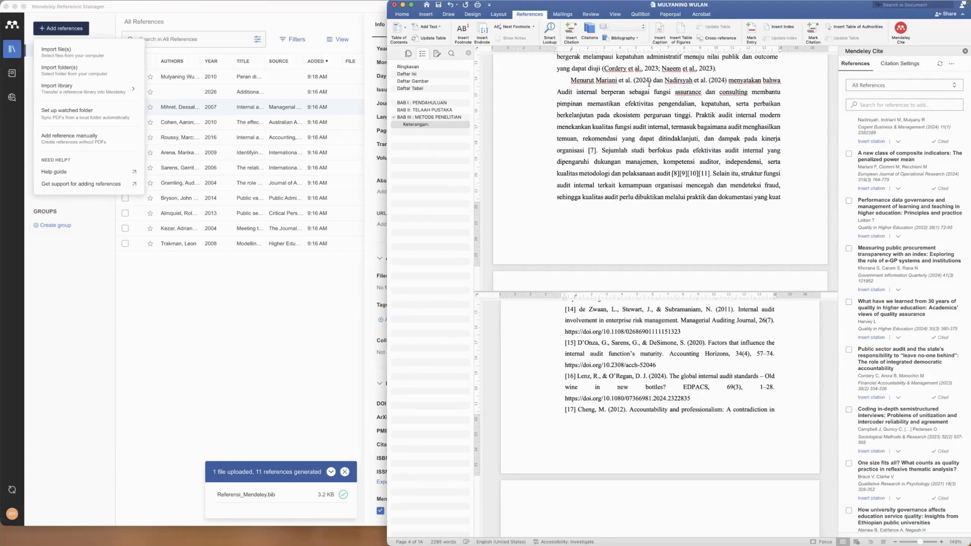
- Remove "dan" from between the two cited sources and add it after the second source, before "menyatakan bahwa"
click(662, 81)
key(BackSpace)
key(BackSpace)
key(BackSpace)
key(BackSpace)
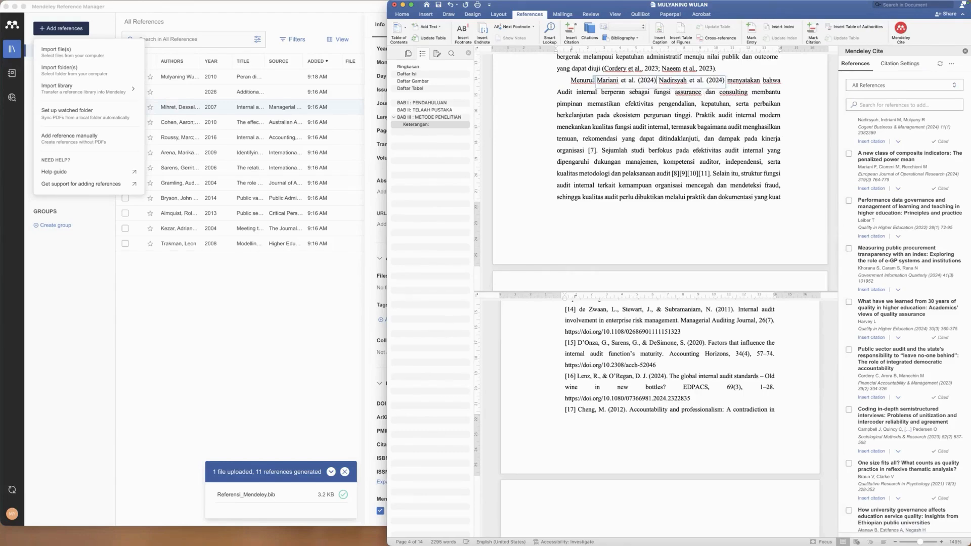
click(726, 82)
text(dan)
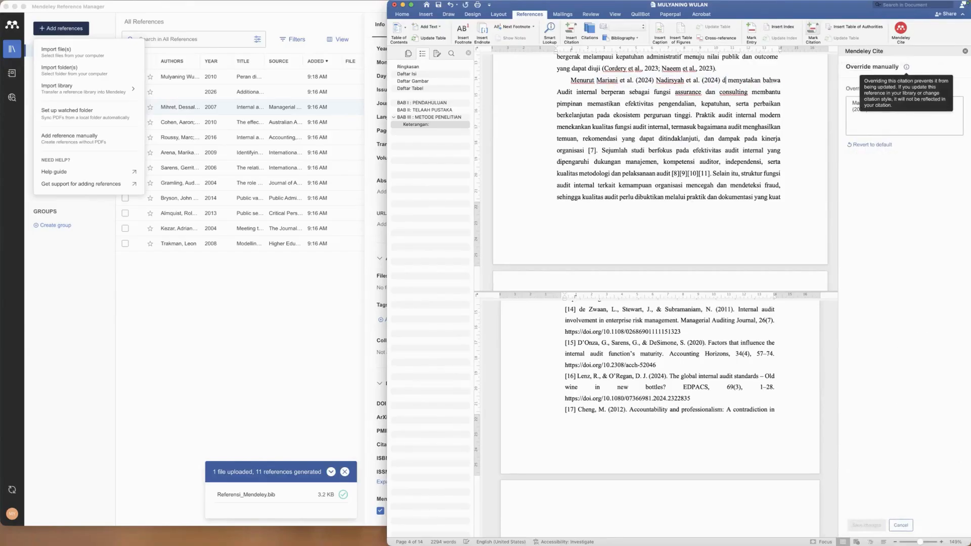
click(711, 66)
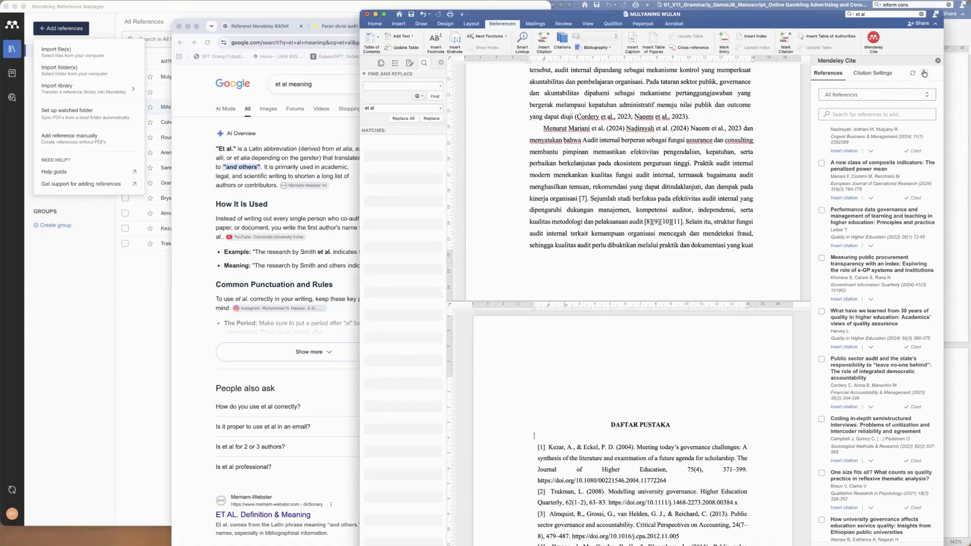
click(925, 73)
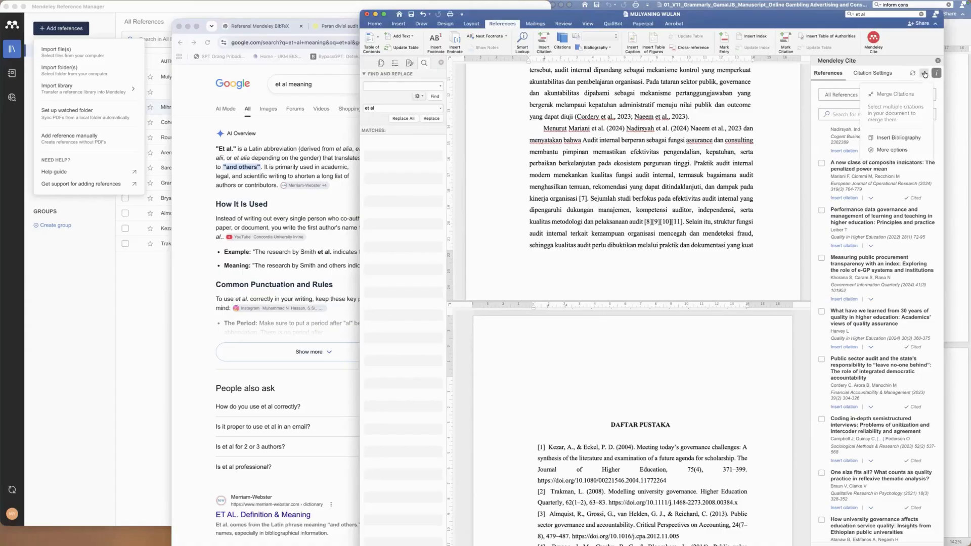
click(899, 140)
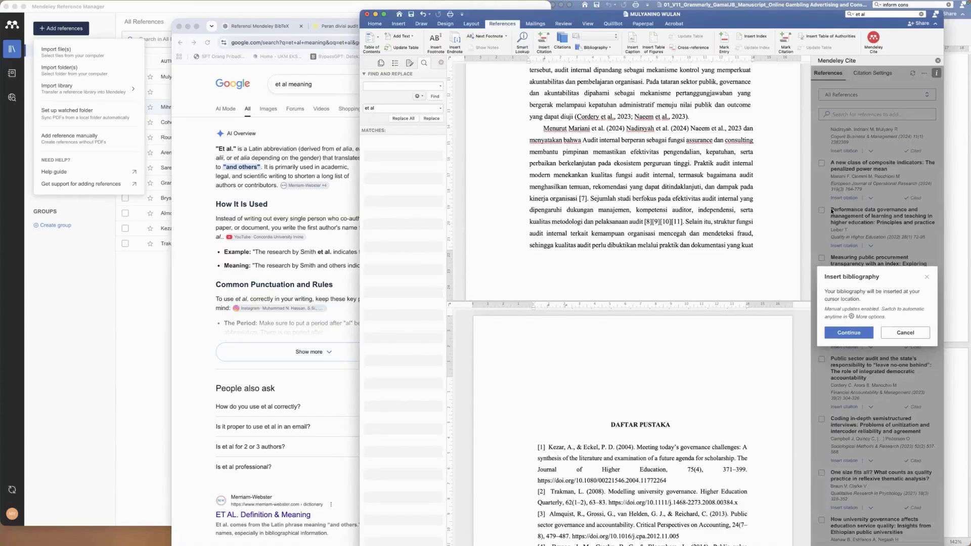
click(916, 334)
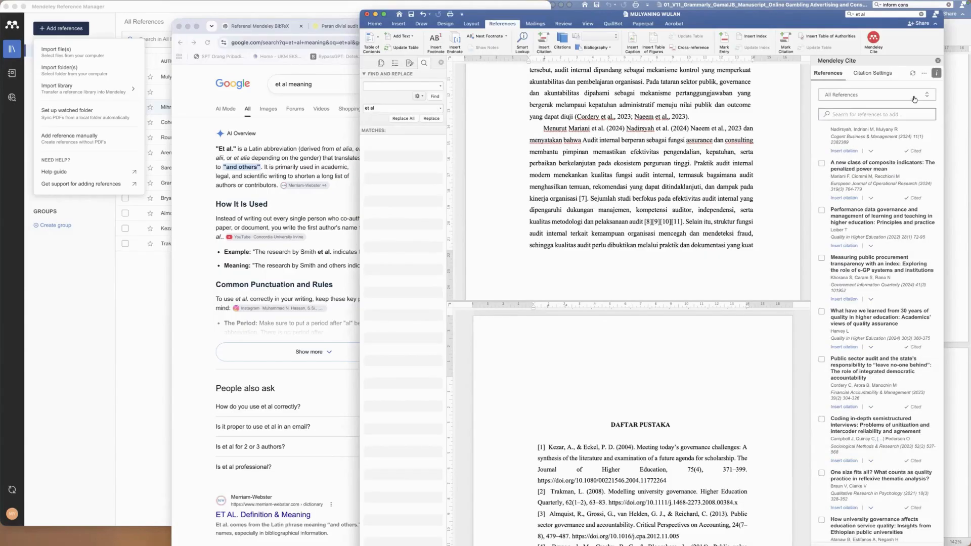
- Insert the Mendeley bibliography under the DAFTAR PUSTAKA heading and look through its entries
click(923, 75)
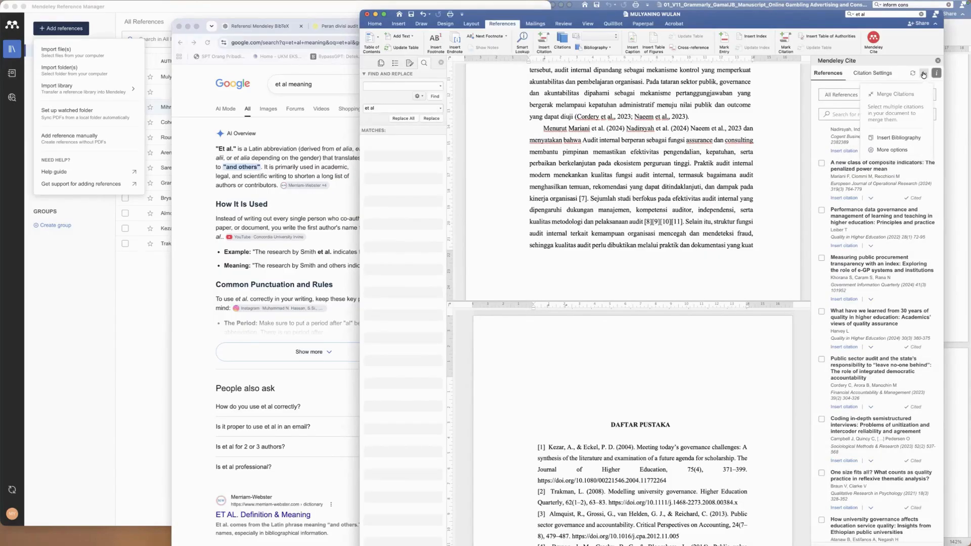
click(900, 141)
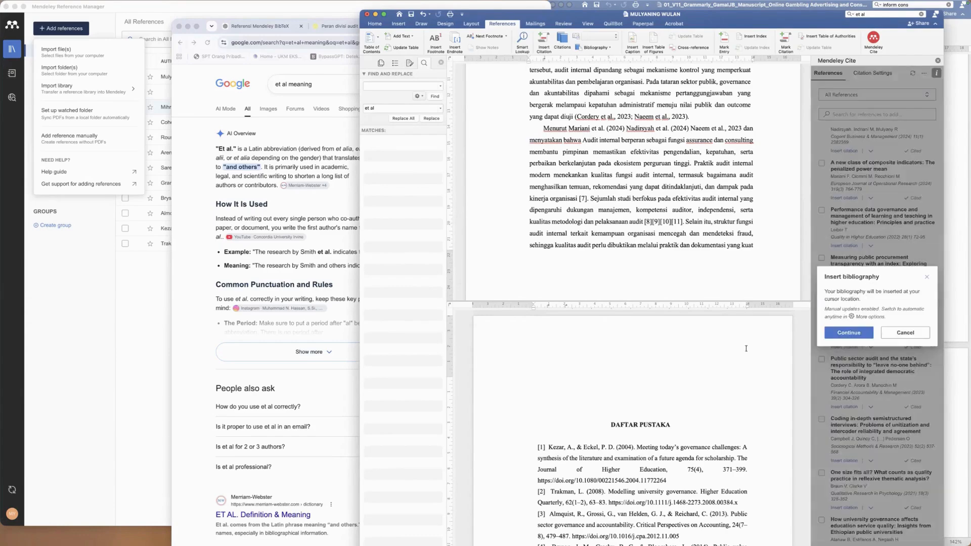
click(846, 334)
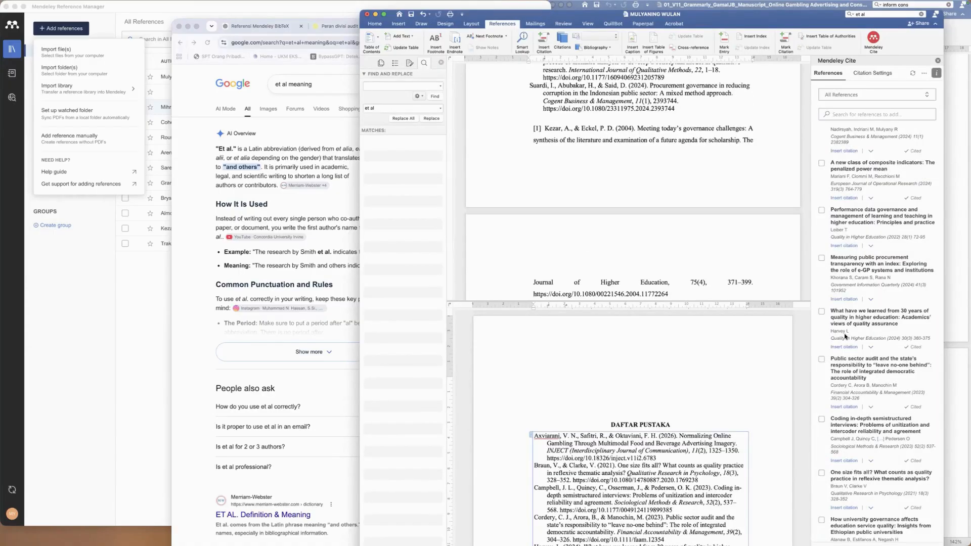
scroll(562, 435, down, 4)
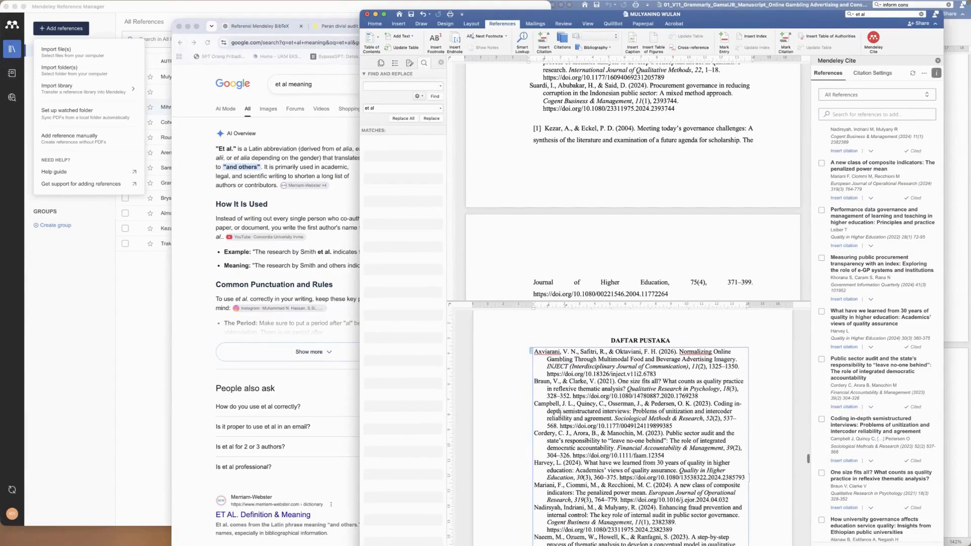
scroll(559, 412, down, 7)
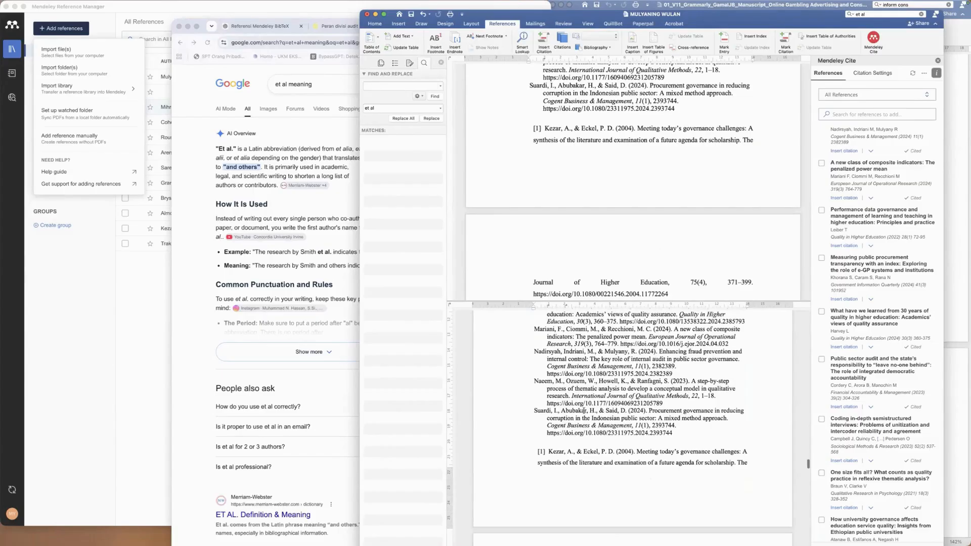
drag(674, 433, 576, 380)
scroll(577, 381, up, 3)
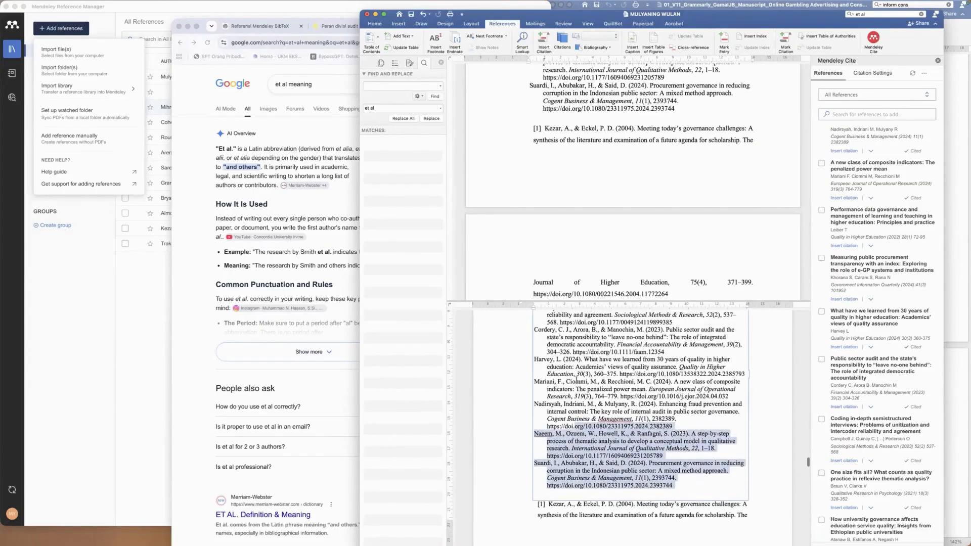
scroll(576, 380, up, 7)
click(532, 400)
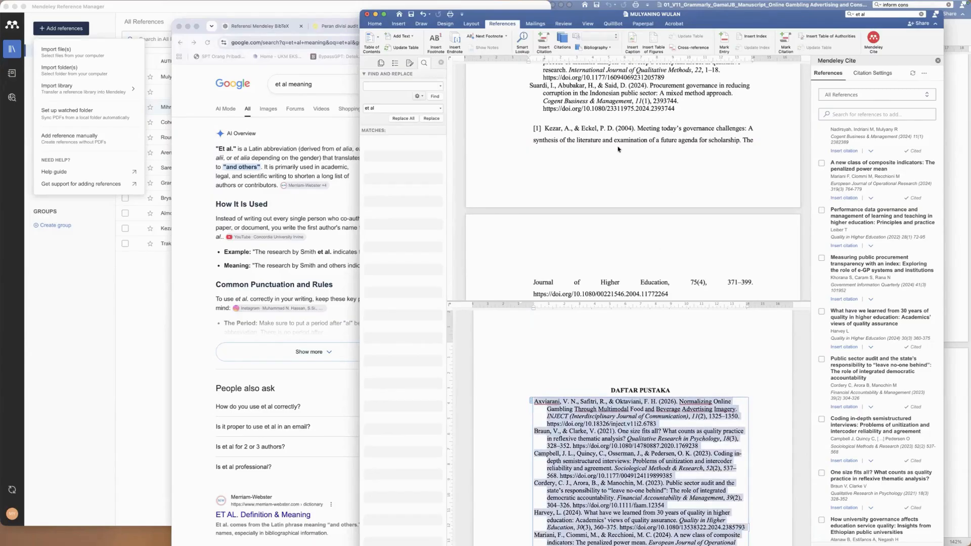
- Delete the narrative citation phrase from "Menurut" through "menyatakan bahwa" in front of "Audit internal berperan"
scroll(622, 151, up, 15)
scroll(636, 185, up, 15)
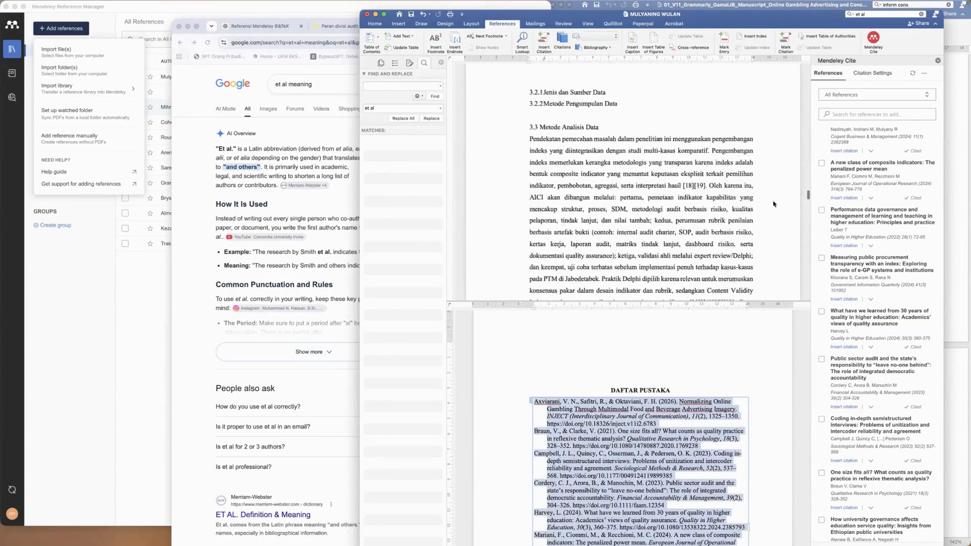
drag(808, 194, 795, 119)
scroll(795, 119, down, 5)
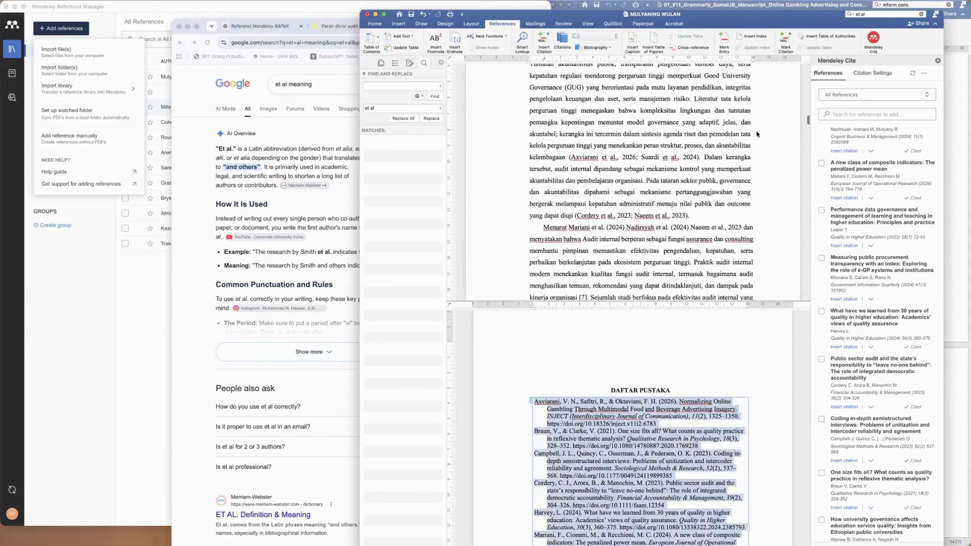
click(601, 232)
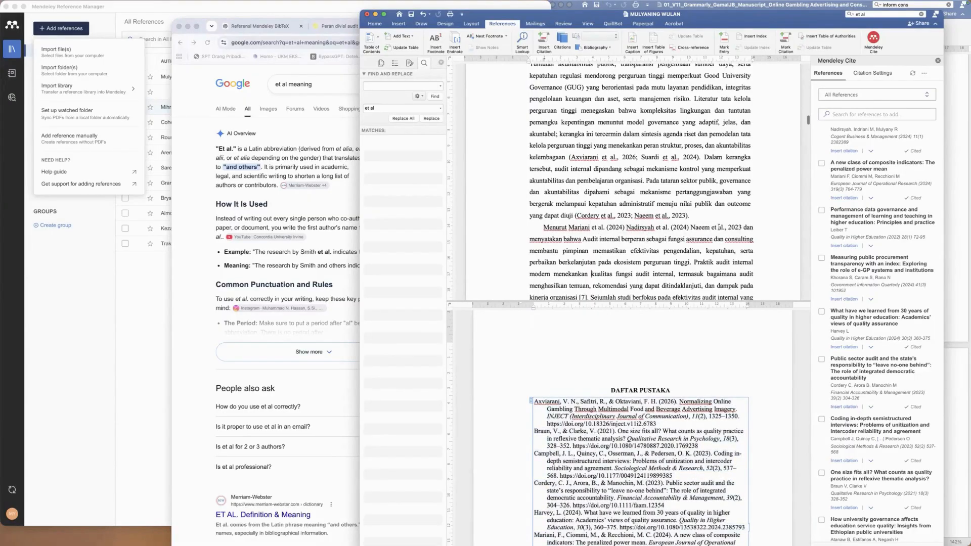
drag(583, 239, 547, 227)
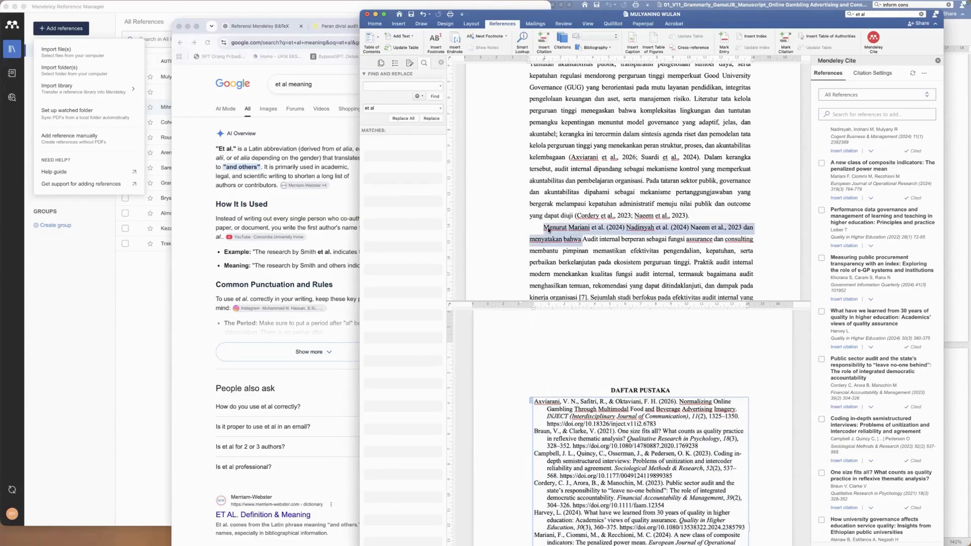
key(BackSpace)
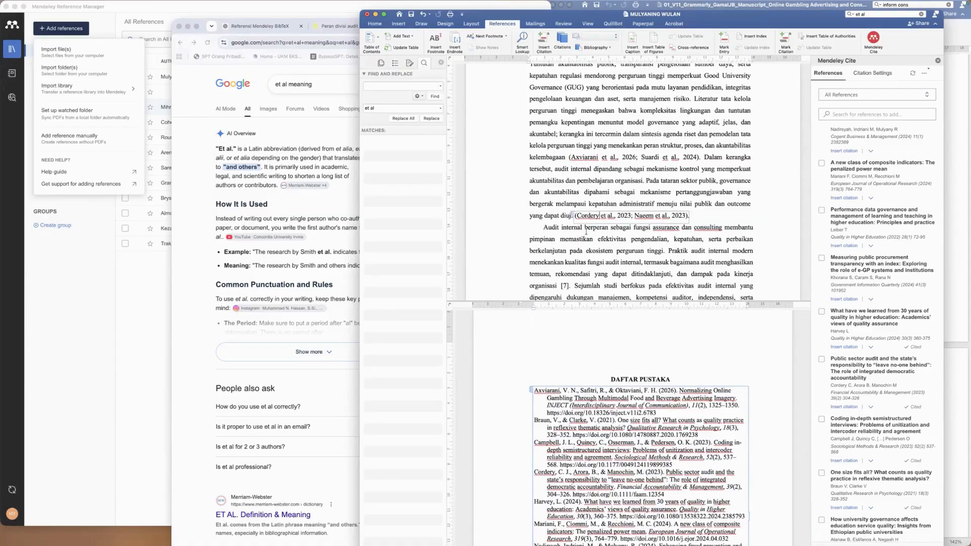
key(super+z)
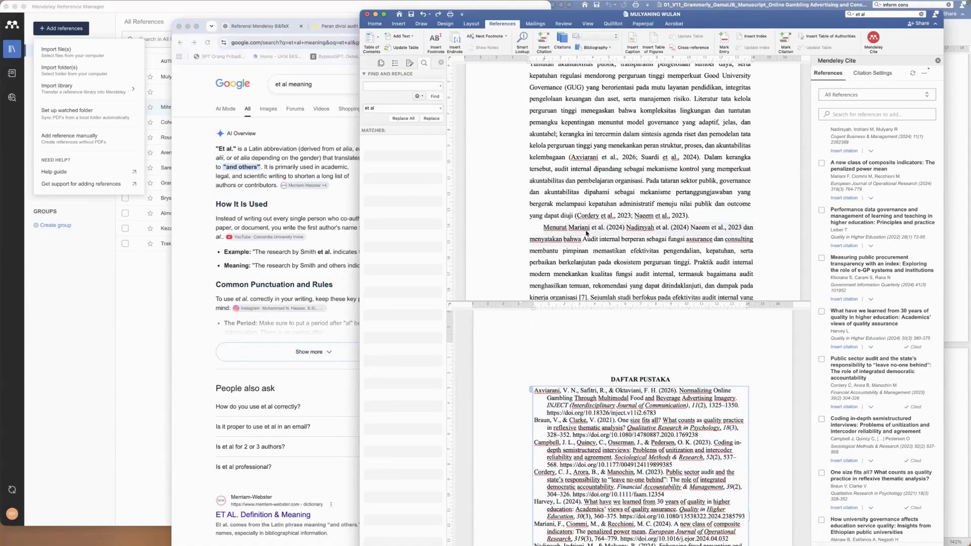
scroll(555, 438, down, 2)
scroll(555, 438, down, 1)
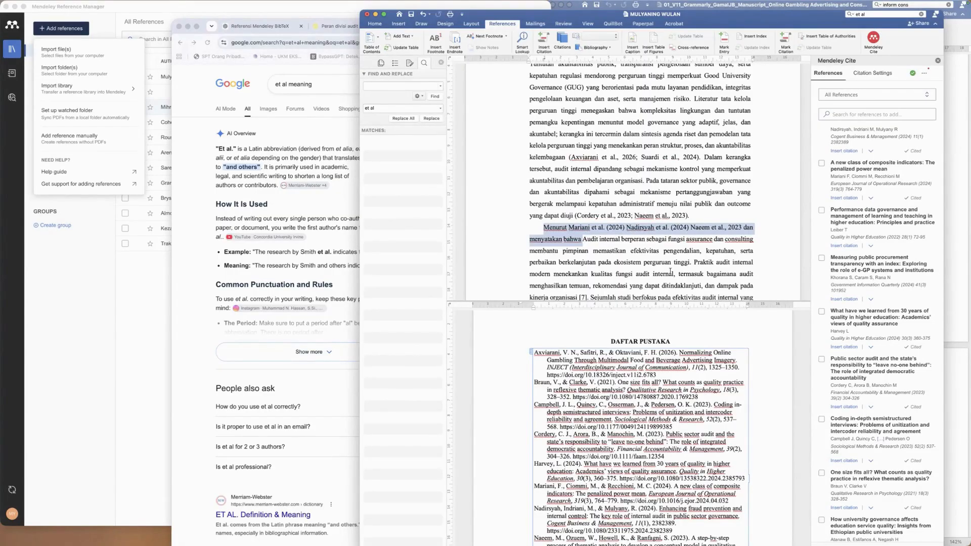
key(BackSpace)
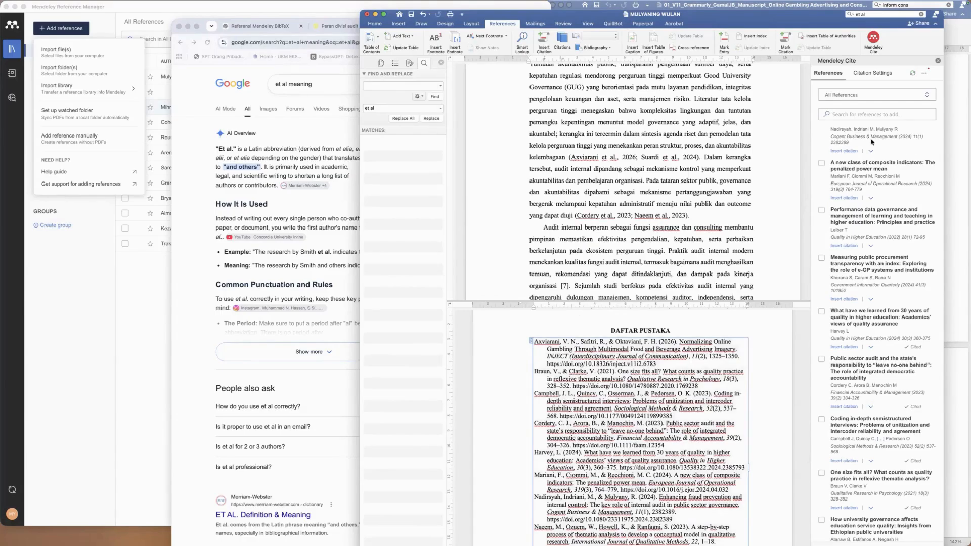
- Update the Mendeley bibliography under DAFTAR PUSTAKA to match the citations remaining in the text
click(913, 79)
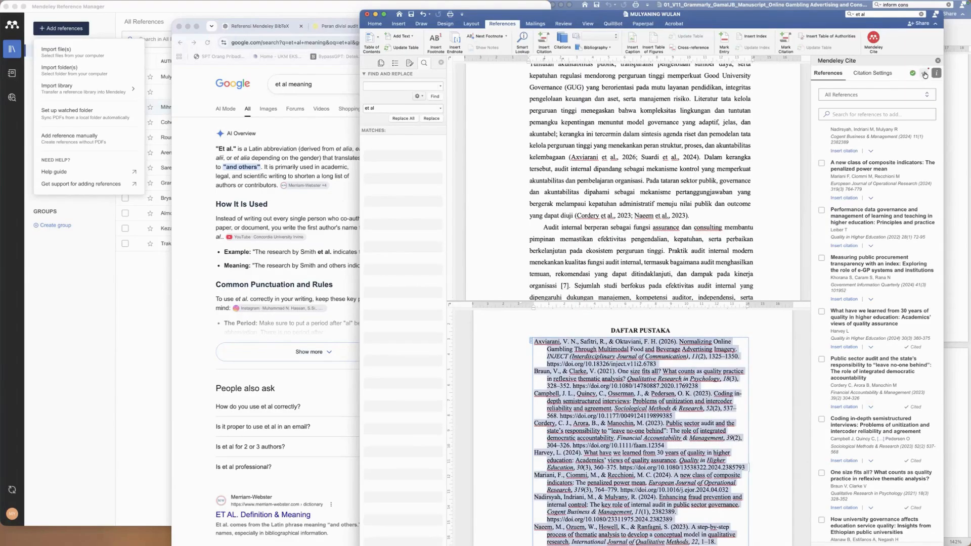
click(924, 75)
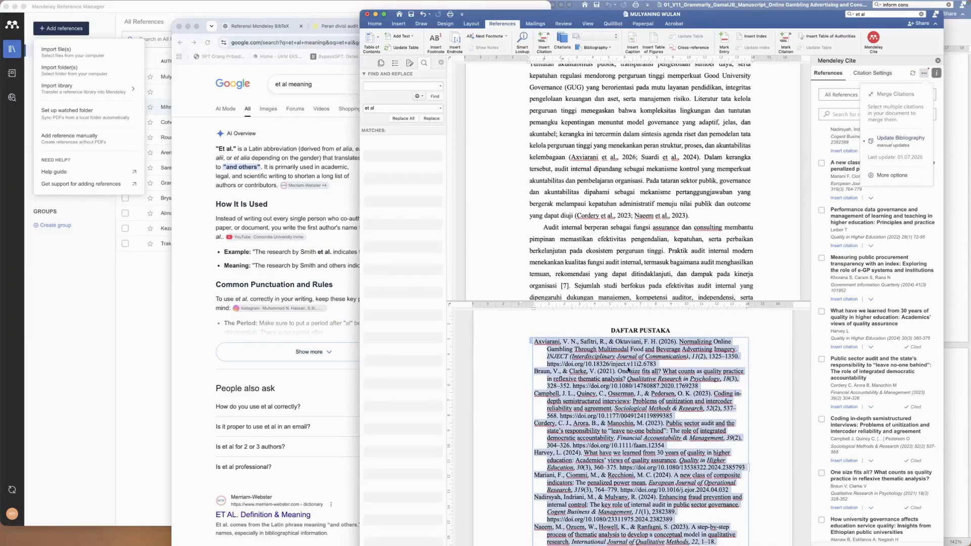
click(891, 139)
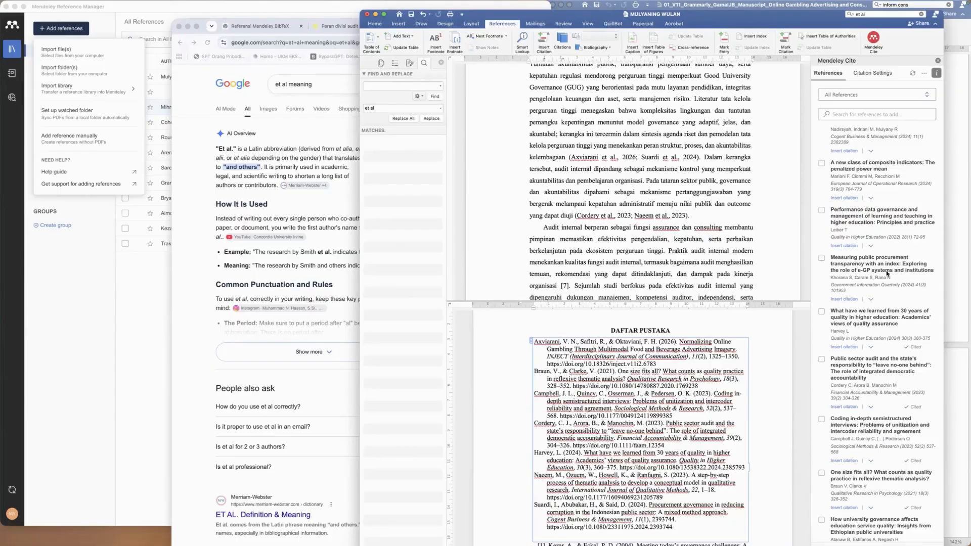
click(924, 75)
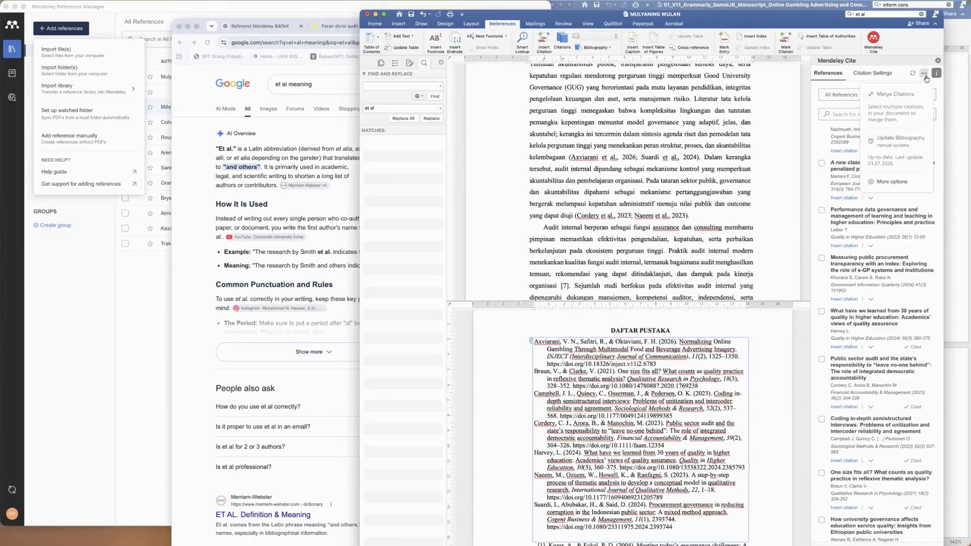
- Look over the citation styles offered in Mendeley Cite's citation settings, keeping the current style
click(871, 76)
click(841, 76)
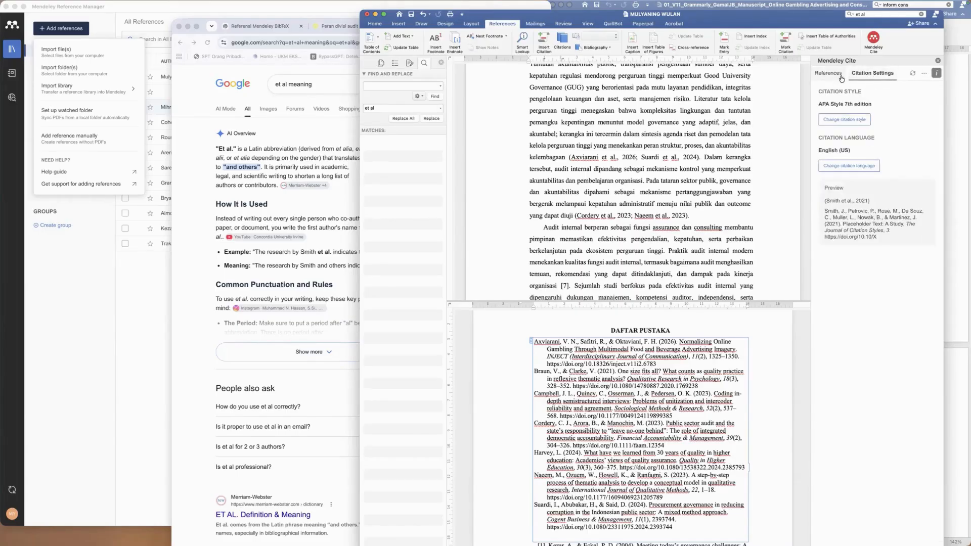
click(872, 74)
click(844, 120)
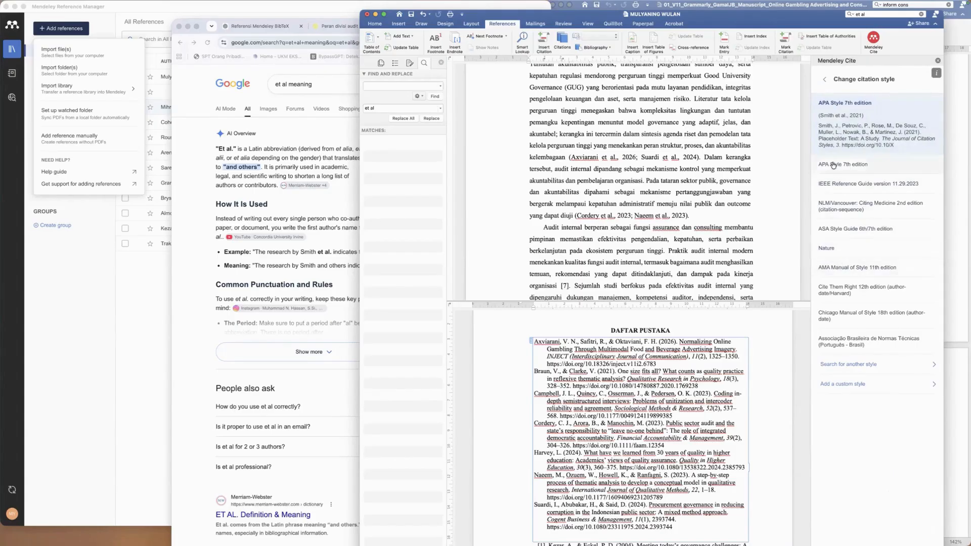
click(826, 81)
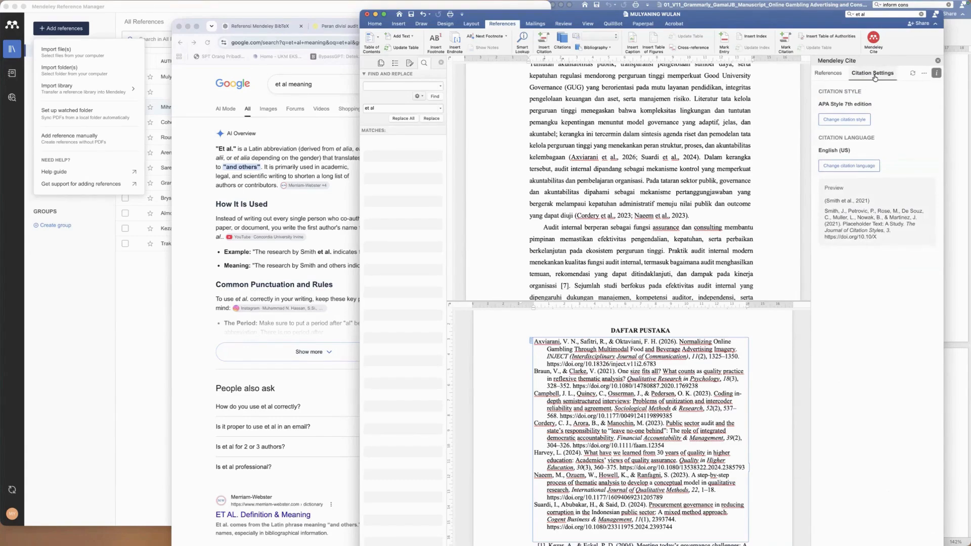
- Change the document's citation style to IEEE Reference Guide version 11.29.2023
click(530, 342)
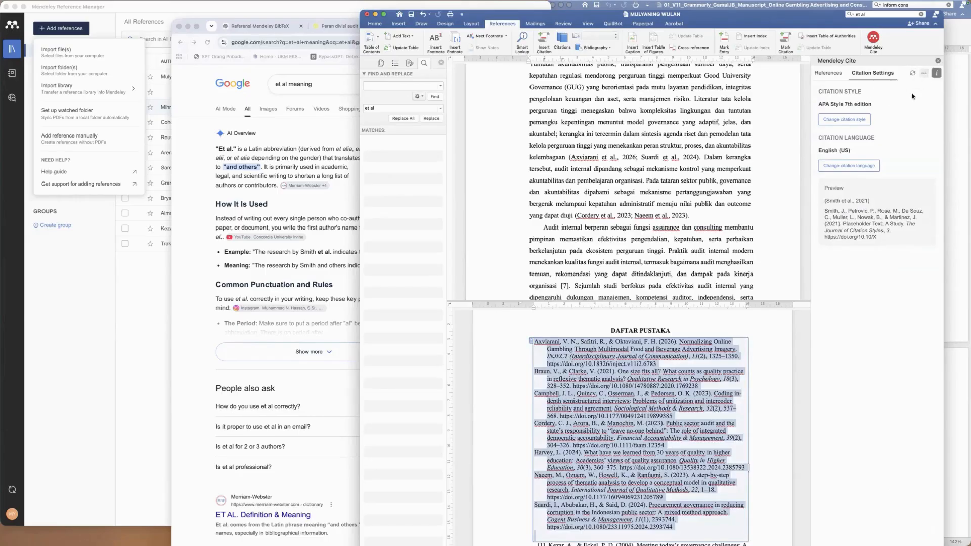
click(924, 74)
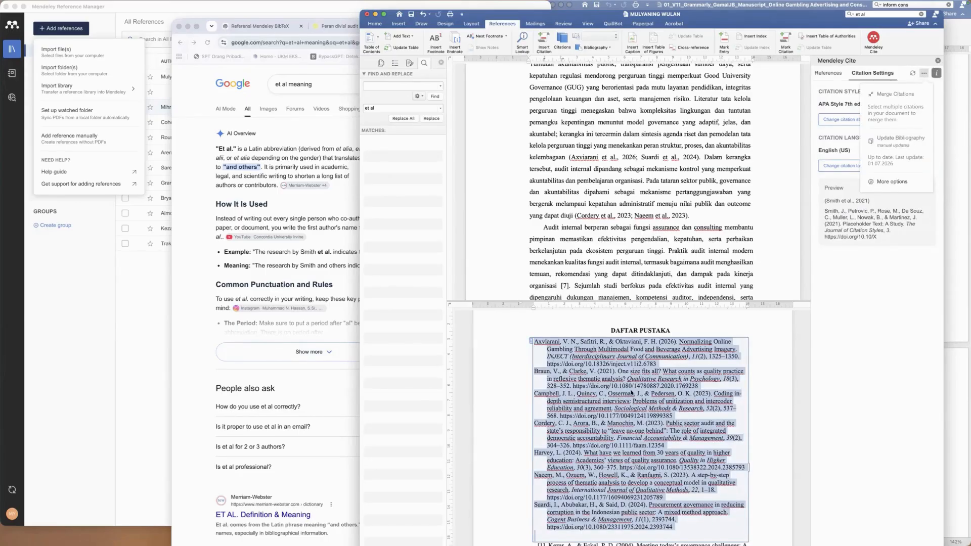
click(839, 120)
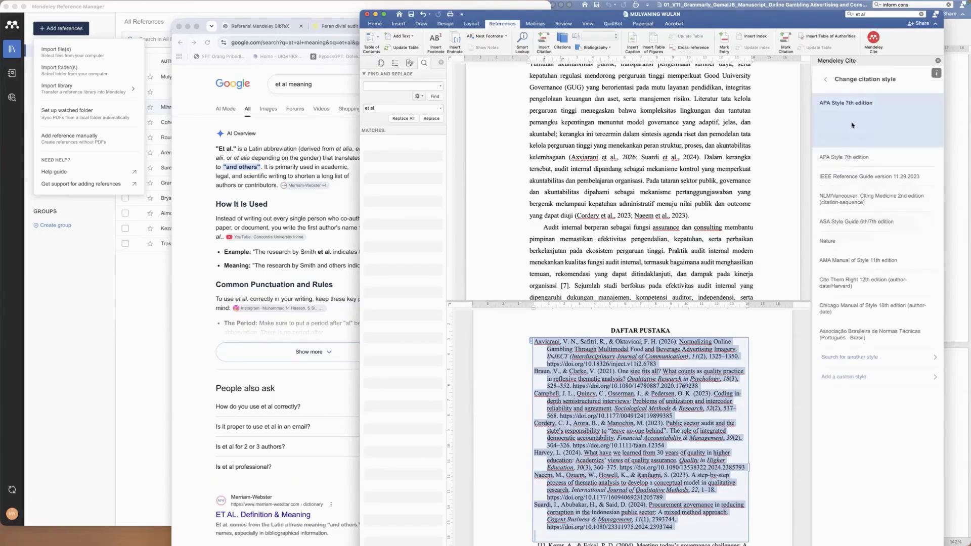
click(844, 184)
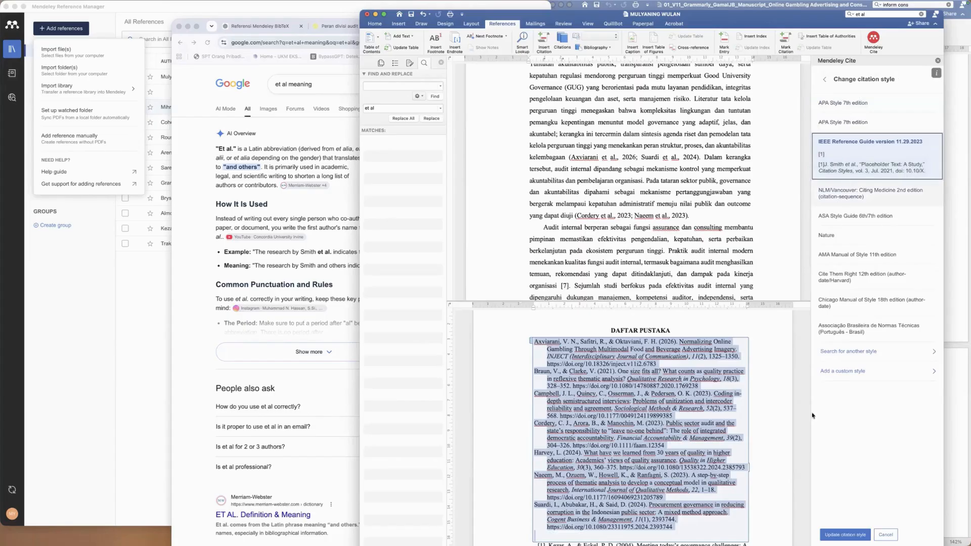
click(834, 535)
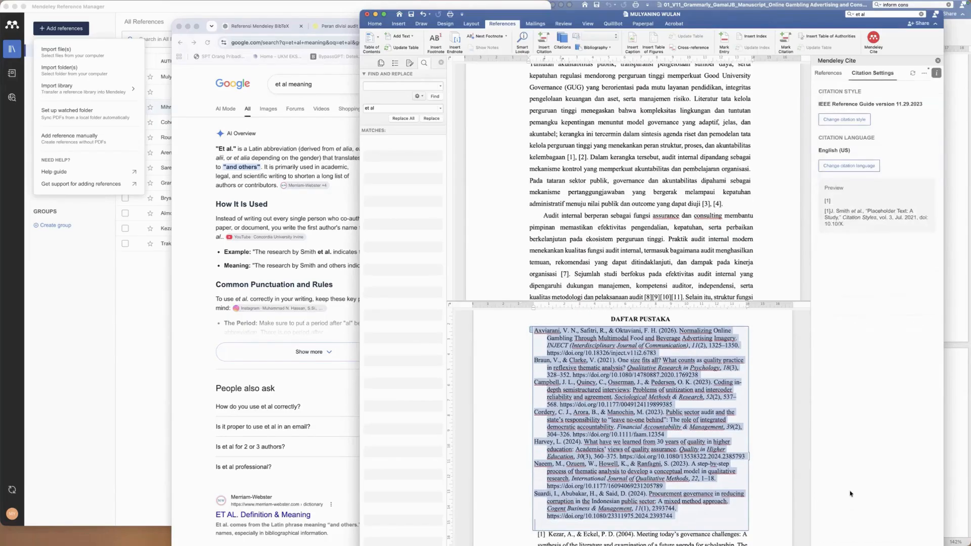
- Update the bibliography to the IEEE style and check the numbered citations in section 1.1 Latar Belakang Masalah
click(920, 76)
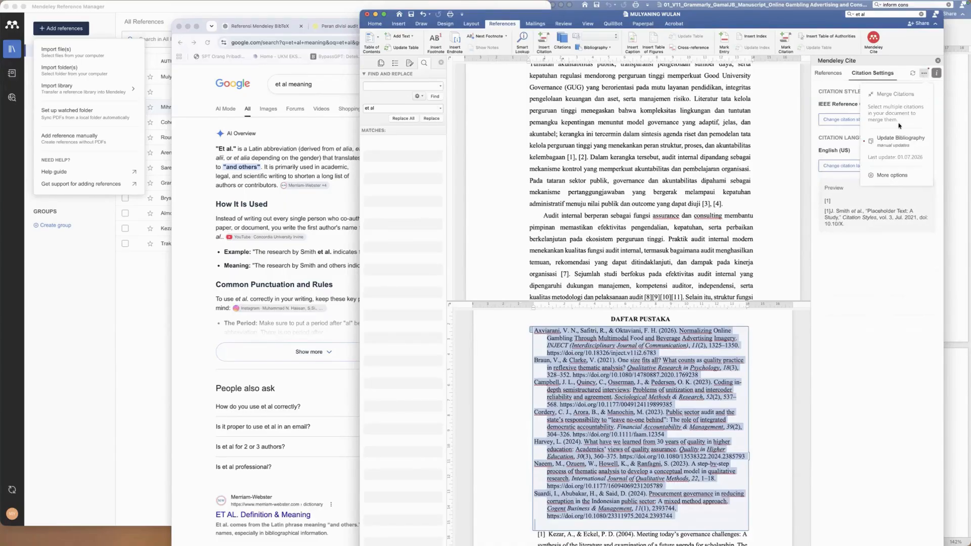
click(895, 142)
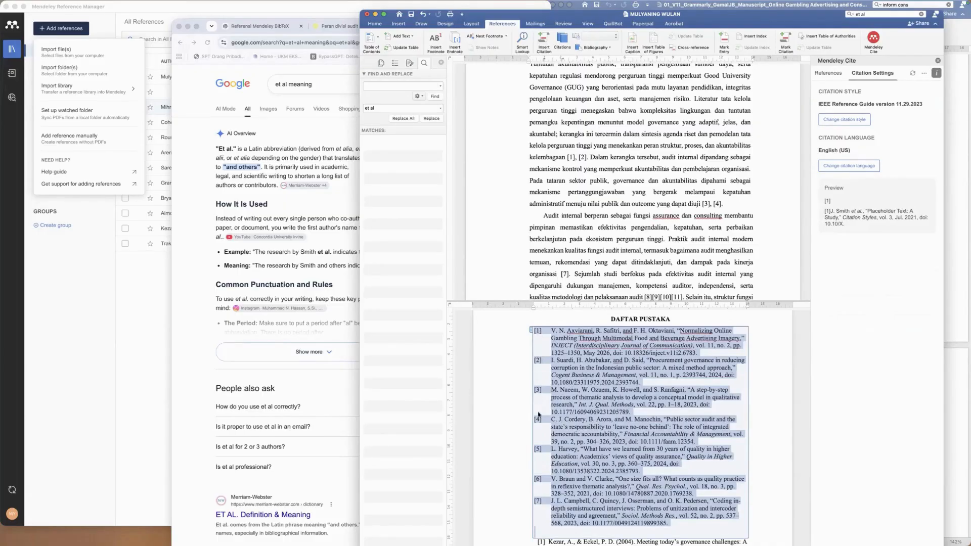
scroll(586, 228, up, 3)
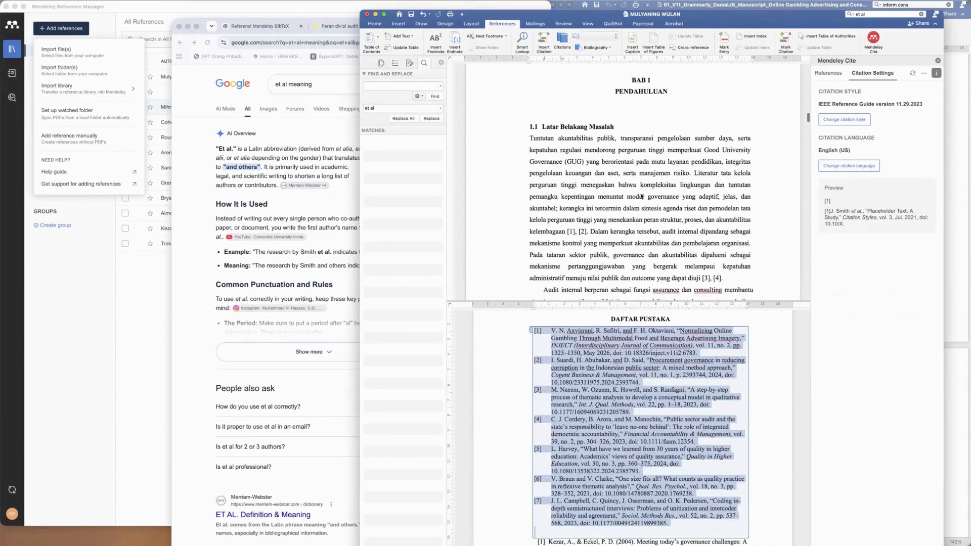
click(568, 220)
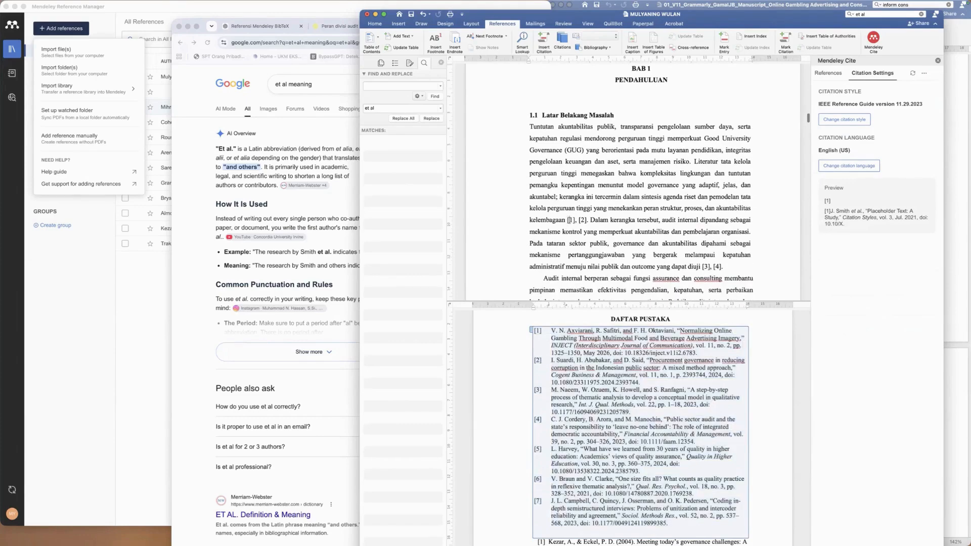
click(704, 266)
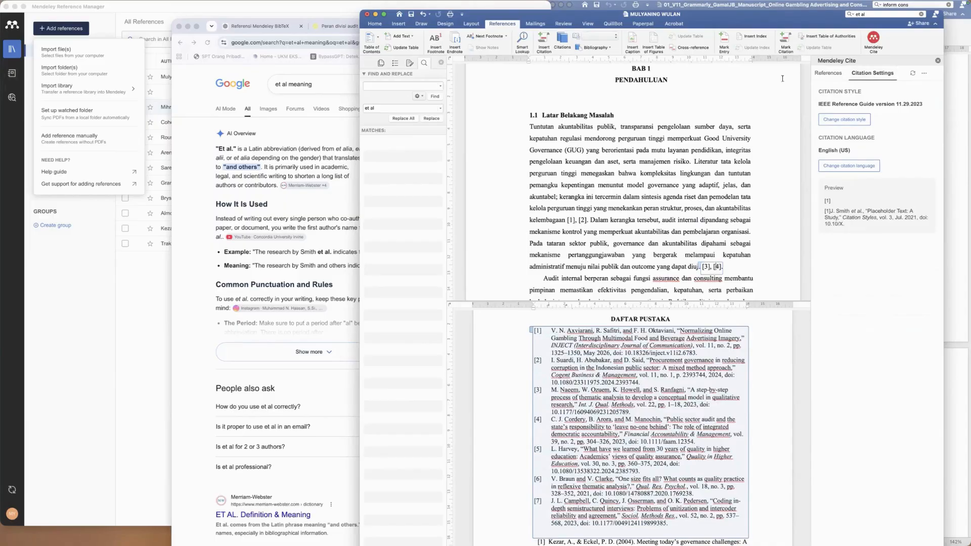
- Change the document's citation style from IEEE to the first listed APA Style 7th edition
click(821, 75)
click(872, 73)
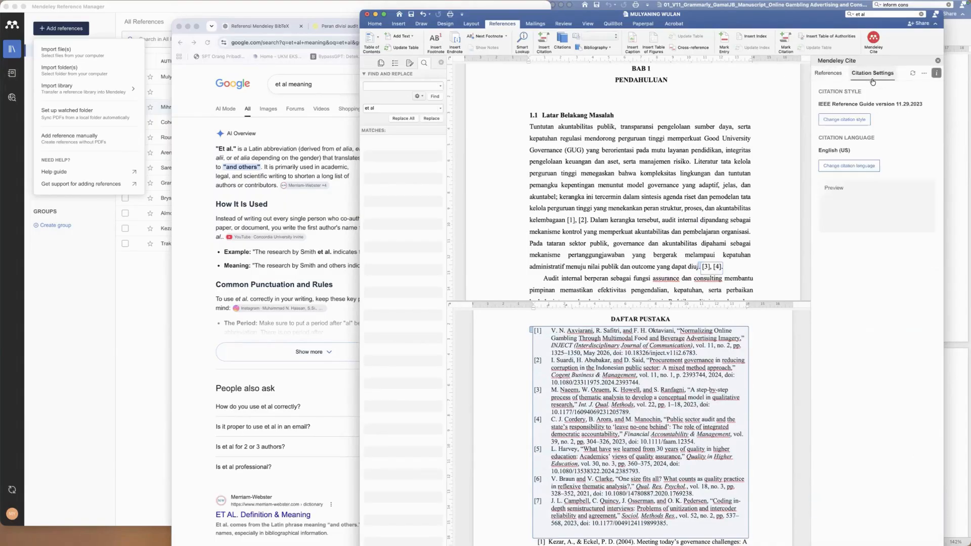
click(858, 123)
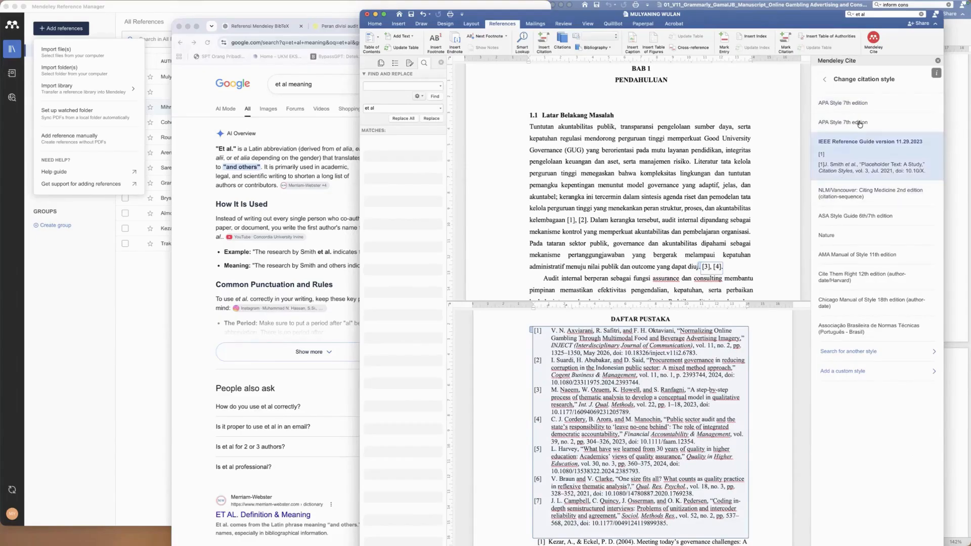
click(863, 103)
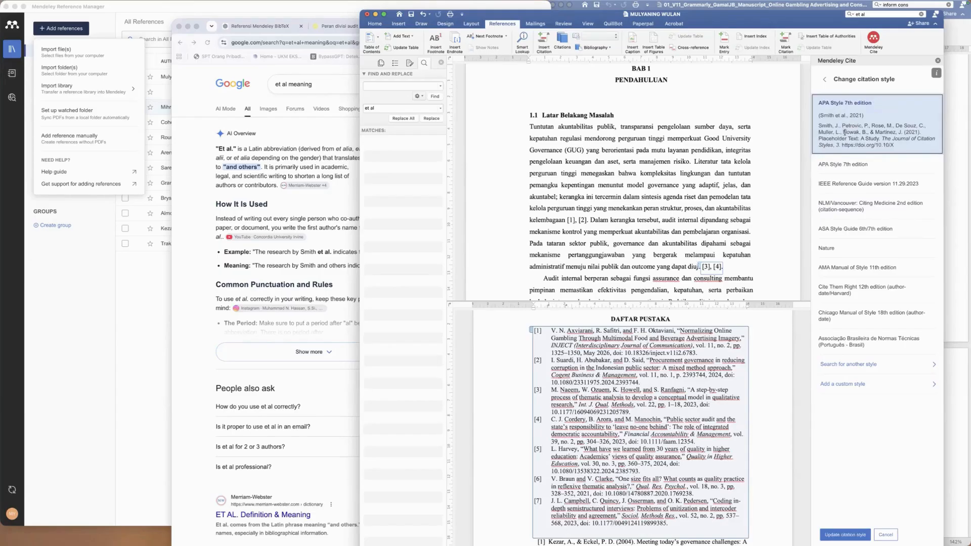
click(846, 535)
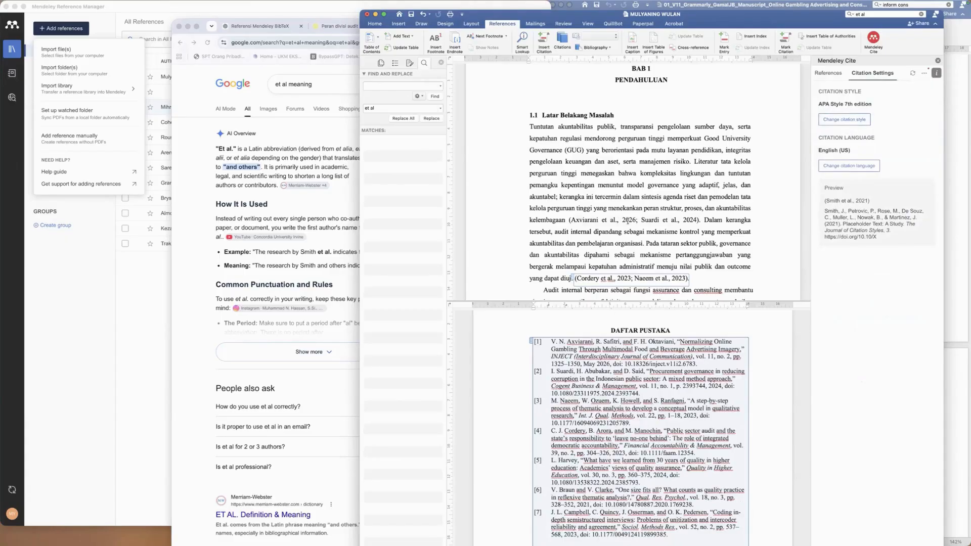
- Update the bibliography under DAFTAR PUSTAKA to the APA style and check the author-year citations in section 1.1 Latar Belakang Masalah
click(924, 73)
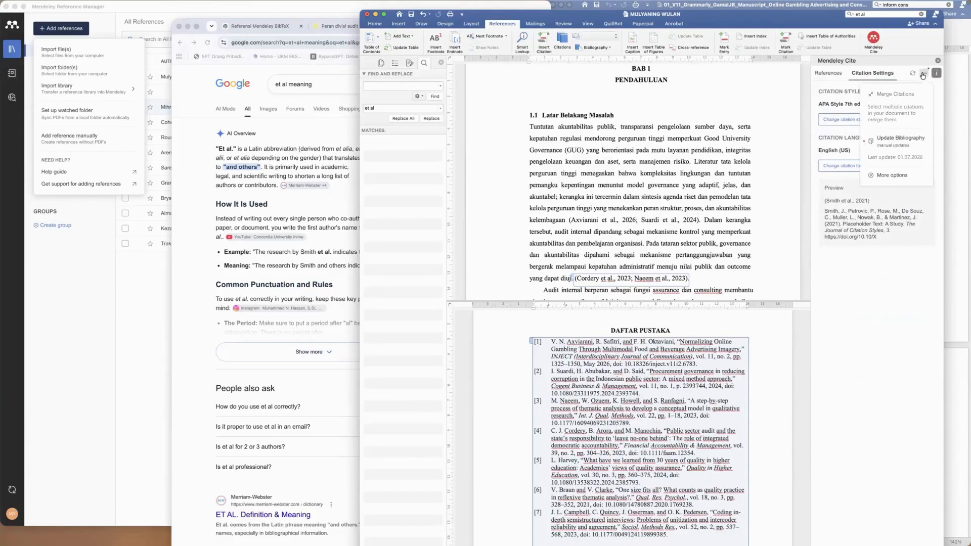
click(896, 143)
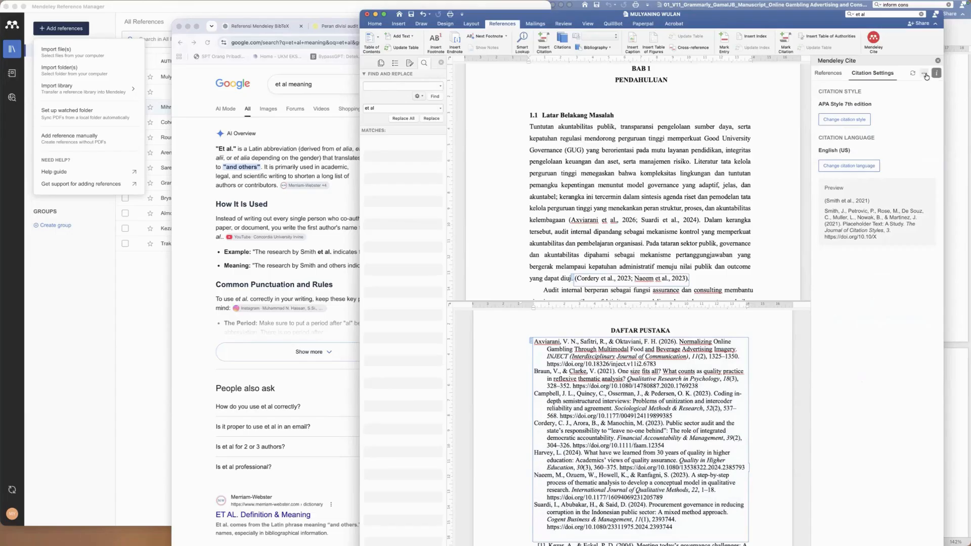
click(925, 76)
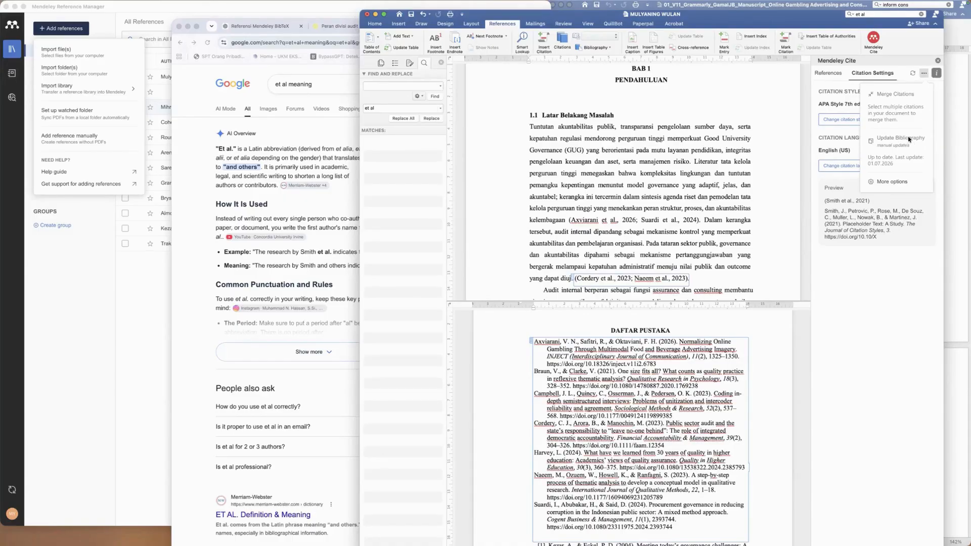
click(677, 221)
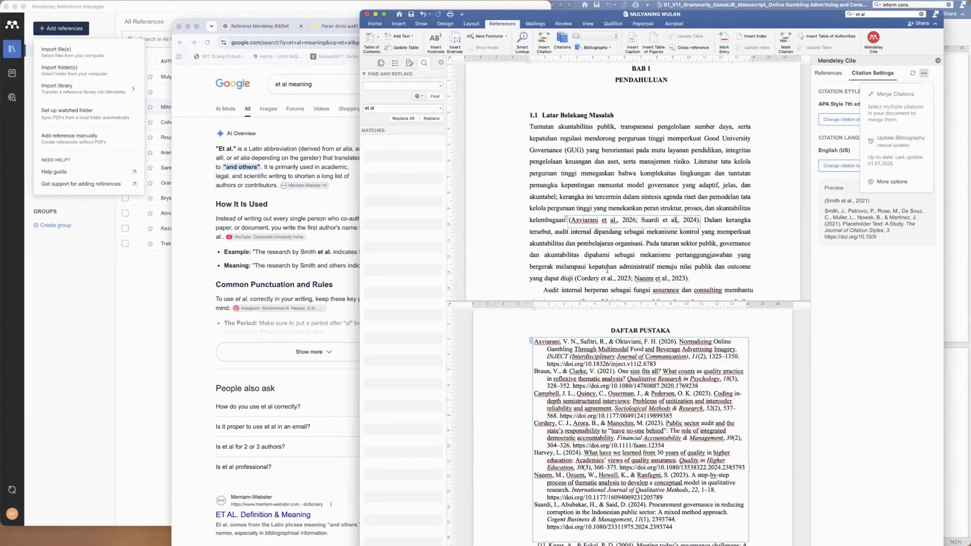
text(.)
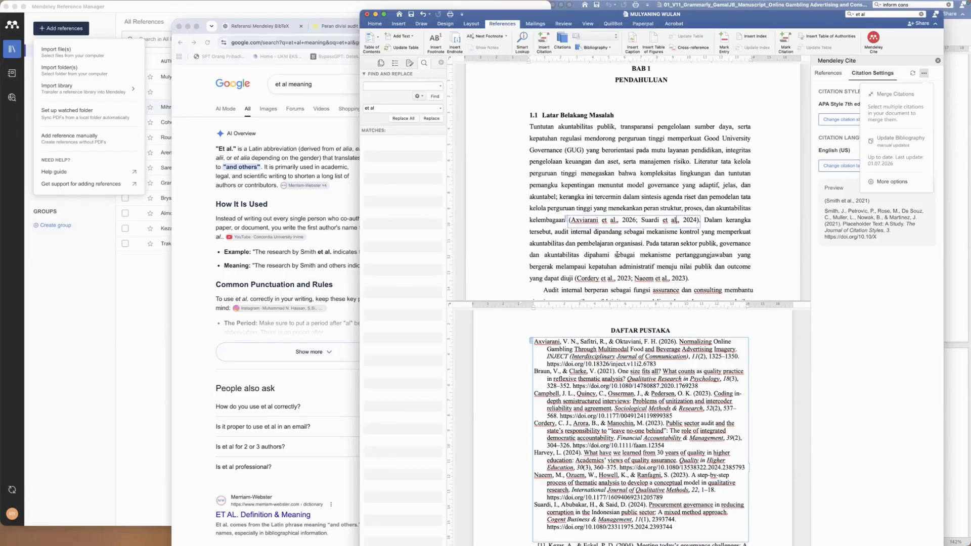
click(832, 304)
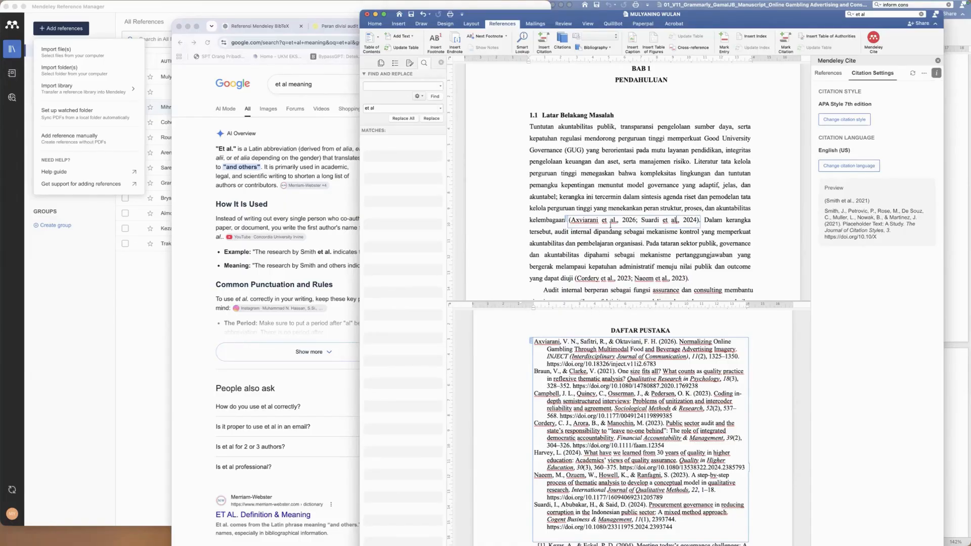
click(846, 120)
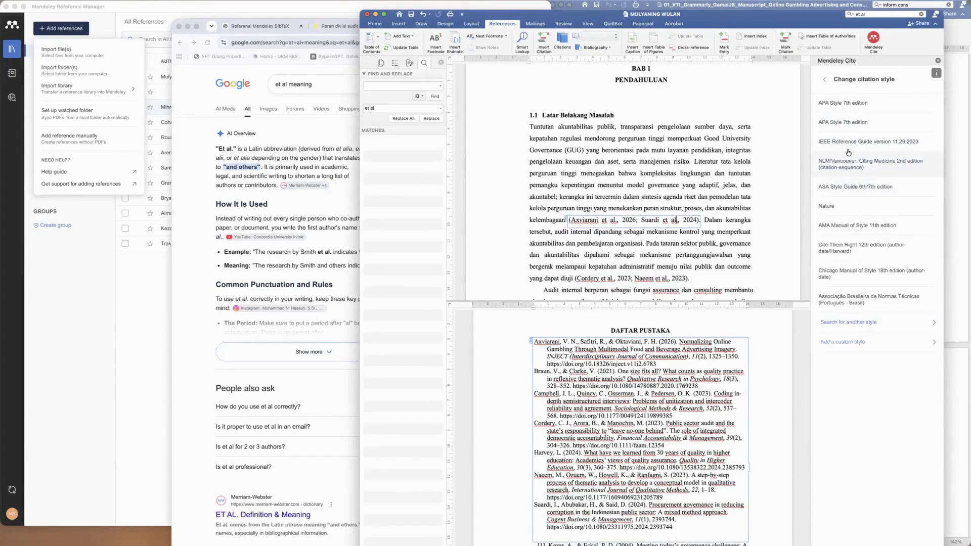
click(850, 144)
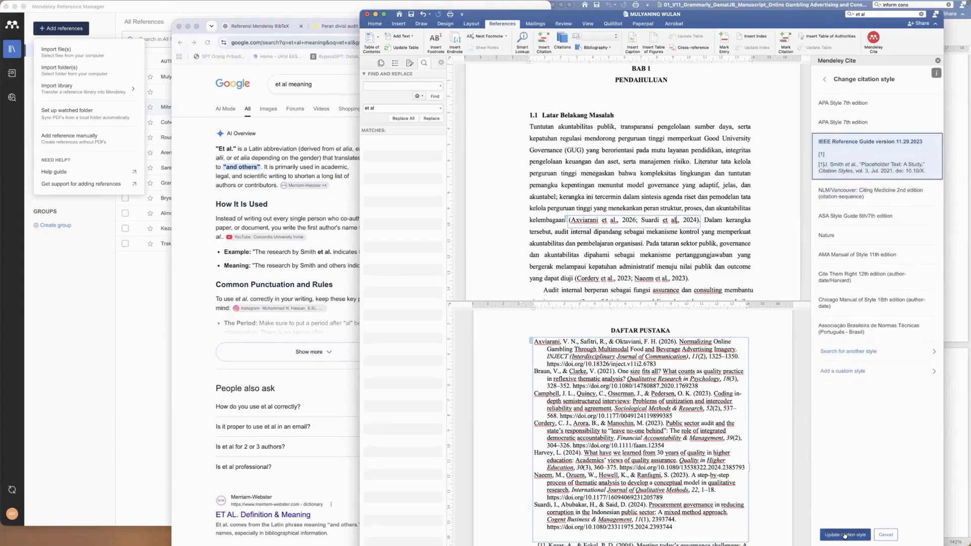
click(887, 537)
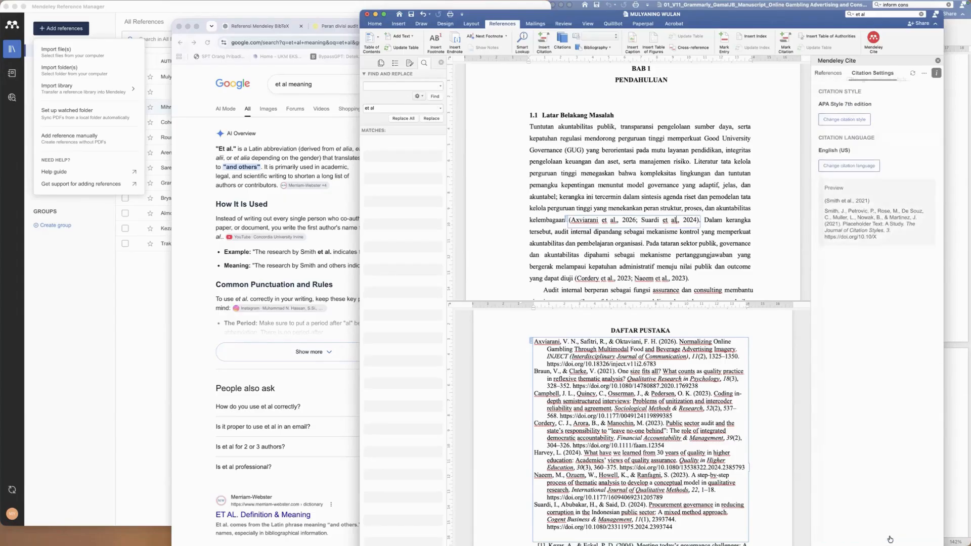